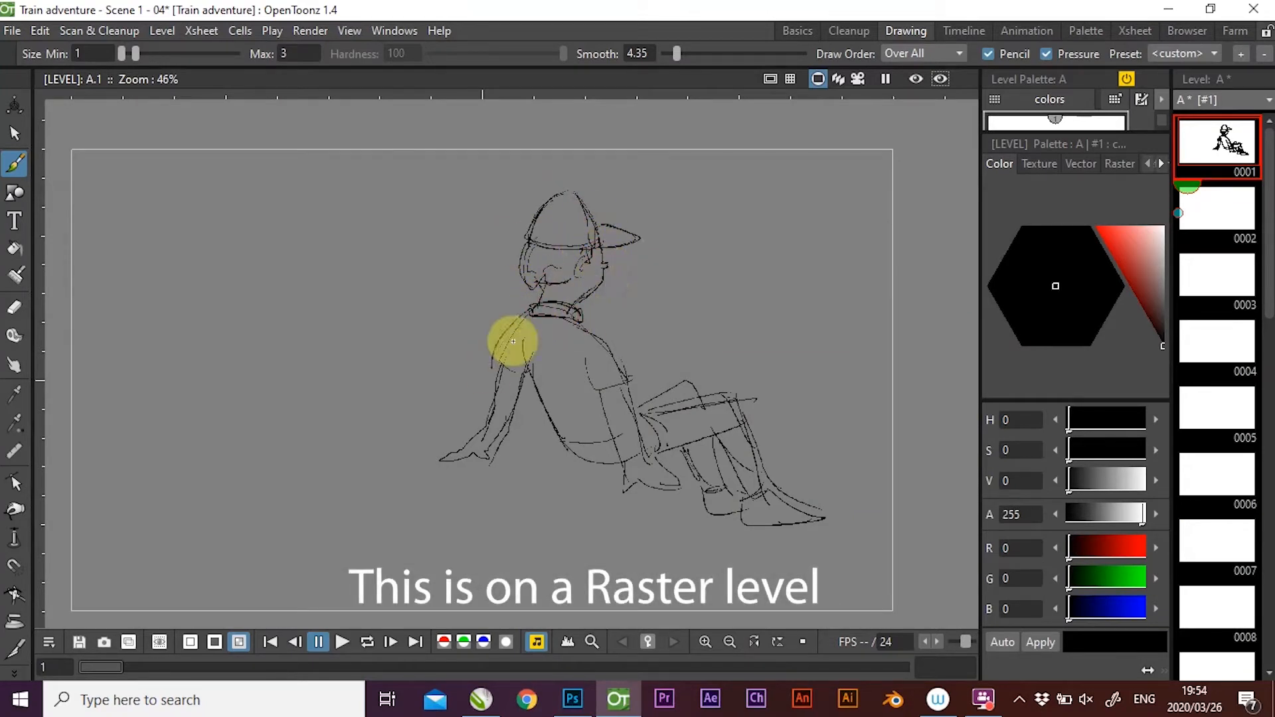
# Sketch the seated boy's shirt, arms and cap outline on drawing 1 of raster level A.
pyautogui.moveTo(540, 385)
pyautogui.mouseDown()
pyautogui.moveTo(550, 443)
pyautogui.moveTo(624, 350)
pyautogui.moveTo(639, 428)
pyautogui.moveTo(615, 498)
pyautogui.moveTo(661, 497)
pyautogui.moveTo(603, 499)
pyautogui.moveTo(658, 512)
pyautogui.mouseUp()
pyautogui.moveTo(501, 370)
pyautogui.mouseDown()
pyautogui.moveTo(447, 465)
pyautogui.moveTo(501, 461)
pyautogui.mouseUp()
pyautogui.moveTo(529, 240); pyautogui.dragTo(557, 193)
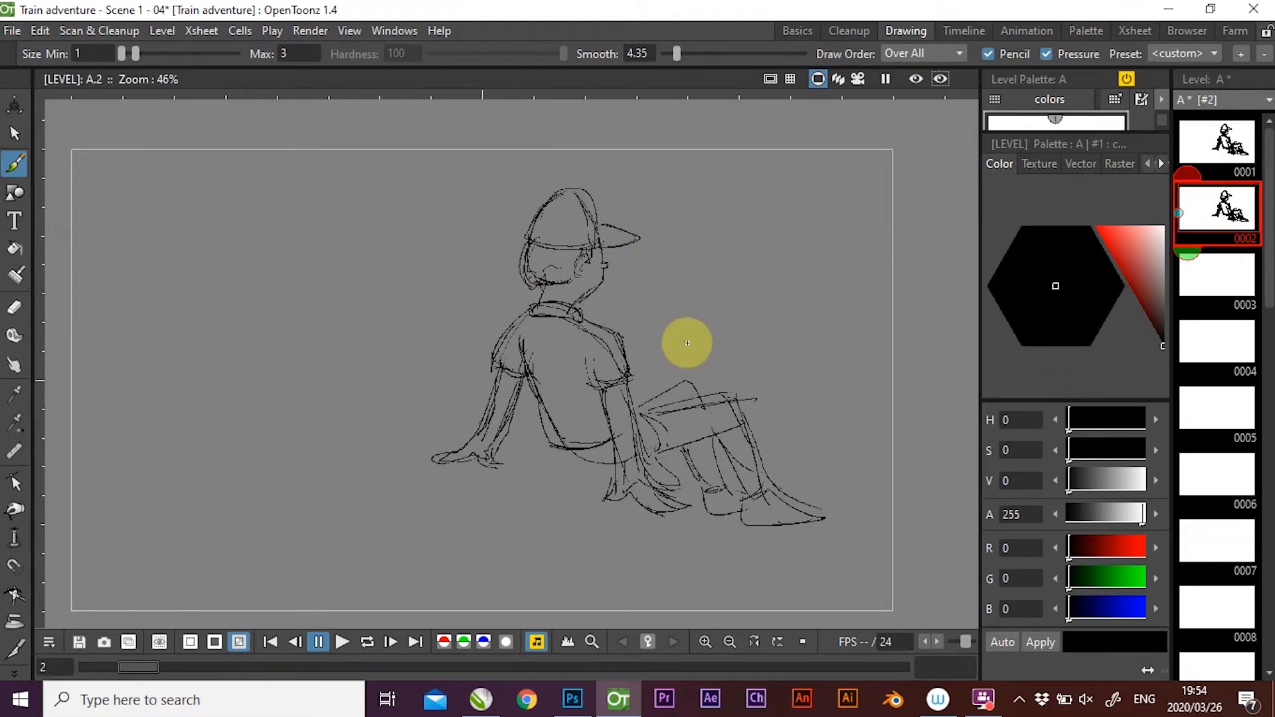
# Paste the copied boy sketch into drawings 3, 4 and 5 of level A.
pyautogui.click(1224, 277)
pyautogui.hotkey('ctrl', 'v')
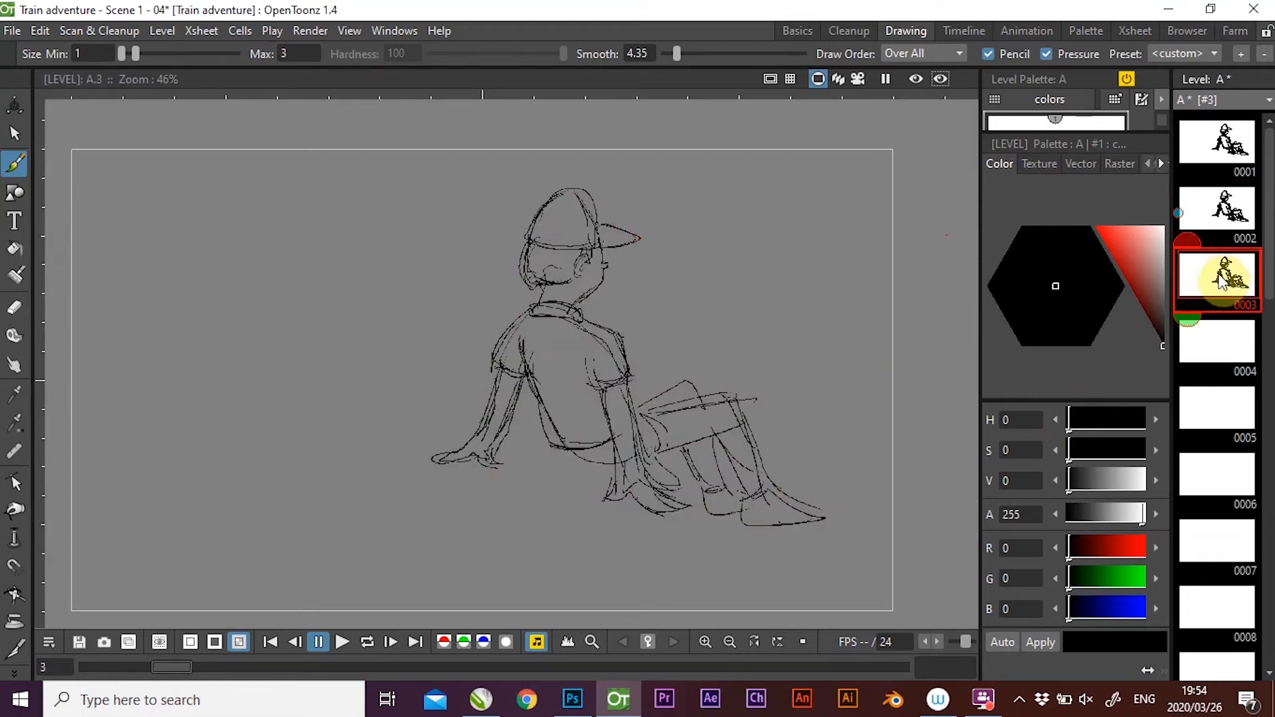
pyautogui.click(1216, 342)
pyautogui.hotkey('ctrl', 'v')
pyautogui.click(1223, 421)
pyautogui.hotkey('ctrl', 'v')
pyautogui.click(1234, 488)
# Erase the head on drawing 5 and redraw the cap, hair, ear and face turned further toward profile.
pyautogui.click(1219, 143)
pyautogui.click(1196, 395)
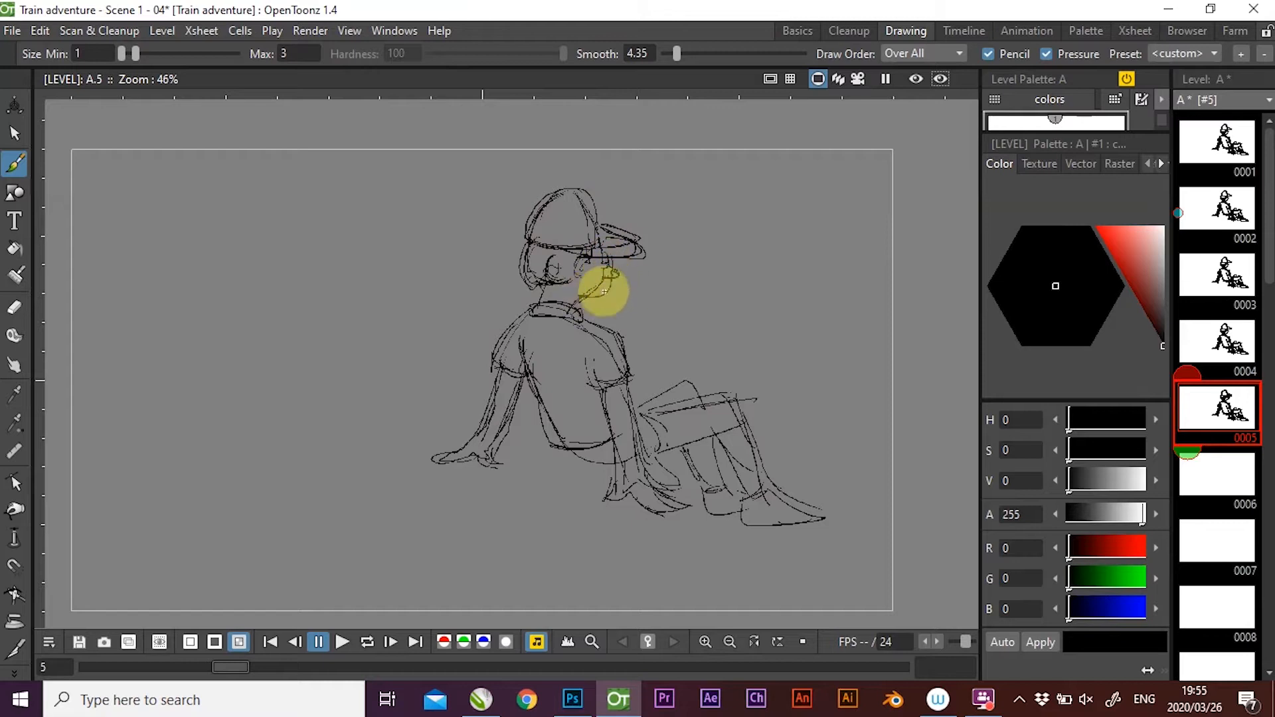
pyautogui.click(15, 307)
pyautogui.moveTo(580, 196); pyautogui.dragTo(598, 219)
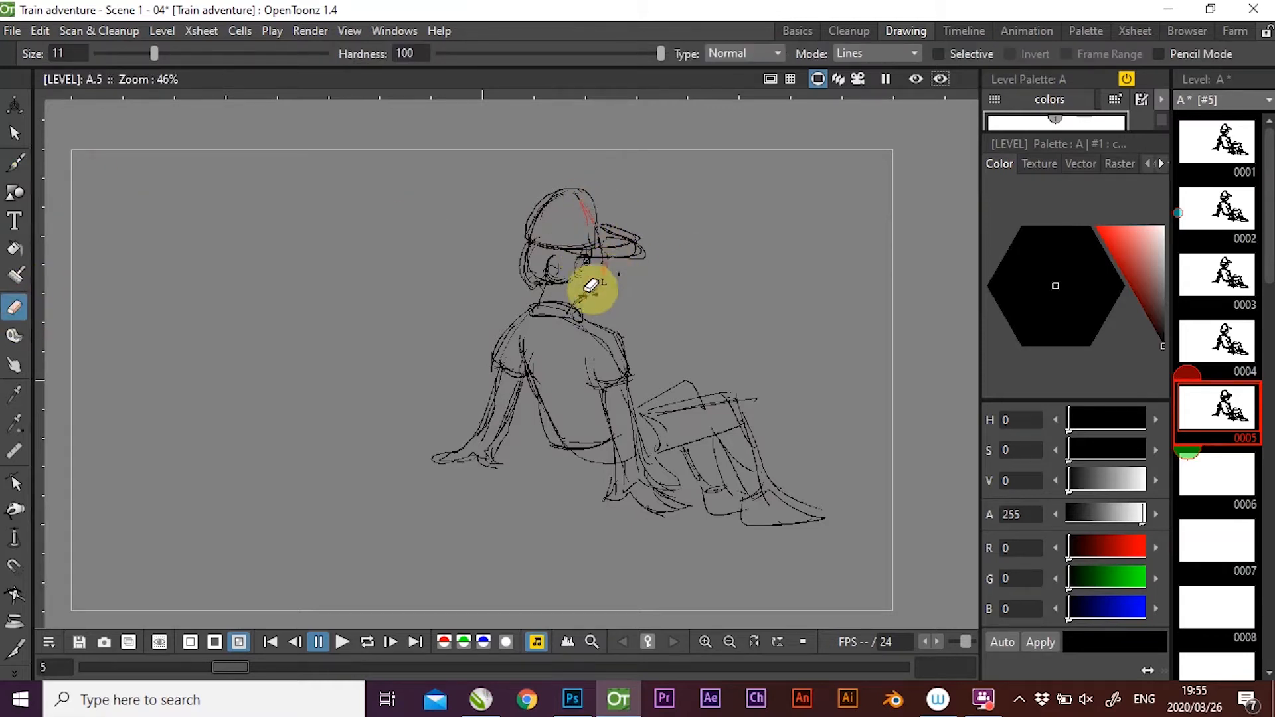
pyautogui.moveTo(593, 212)
pyautogui.mouseDown()
pyautogui.moveTo(621, 174)
pyautogui.moveTo(547, 205)
pyautogui.moveTo(520, 236)
pyautogui.moveTo(645, 221)
pyautogui.mouseUp()
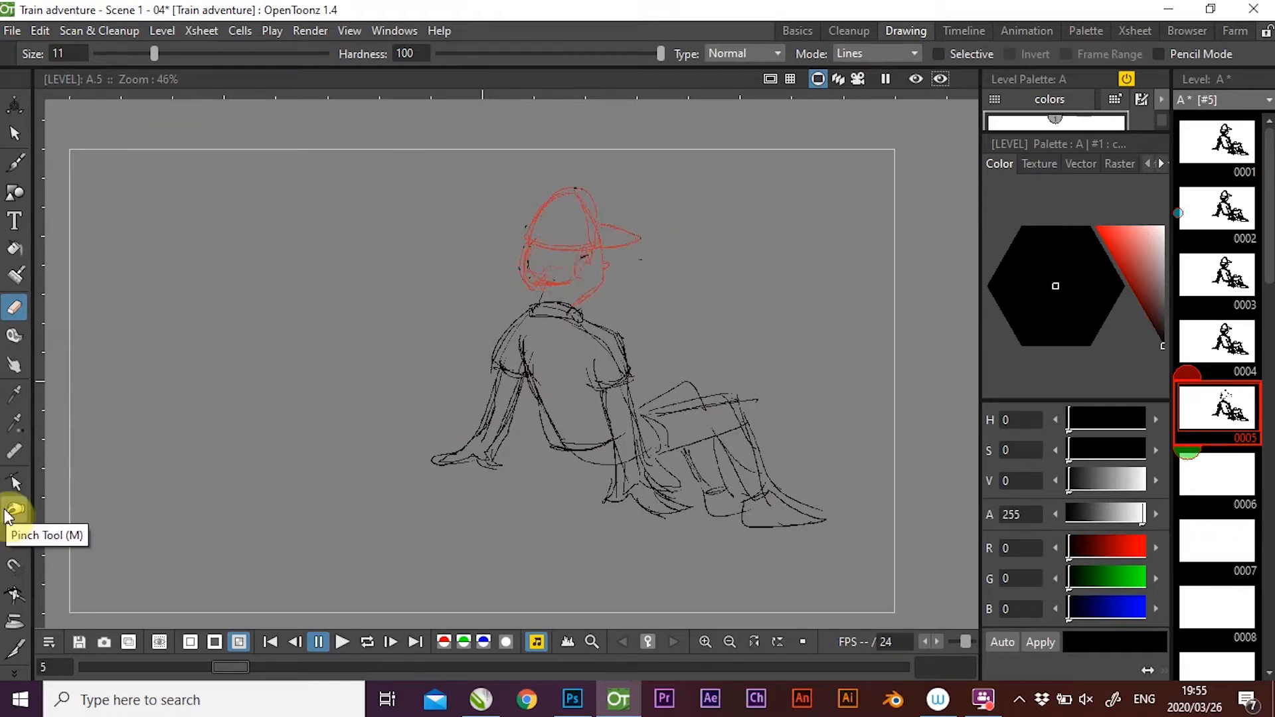
pyautogui.press('b')
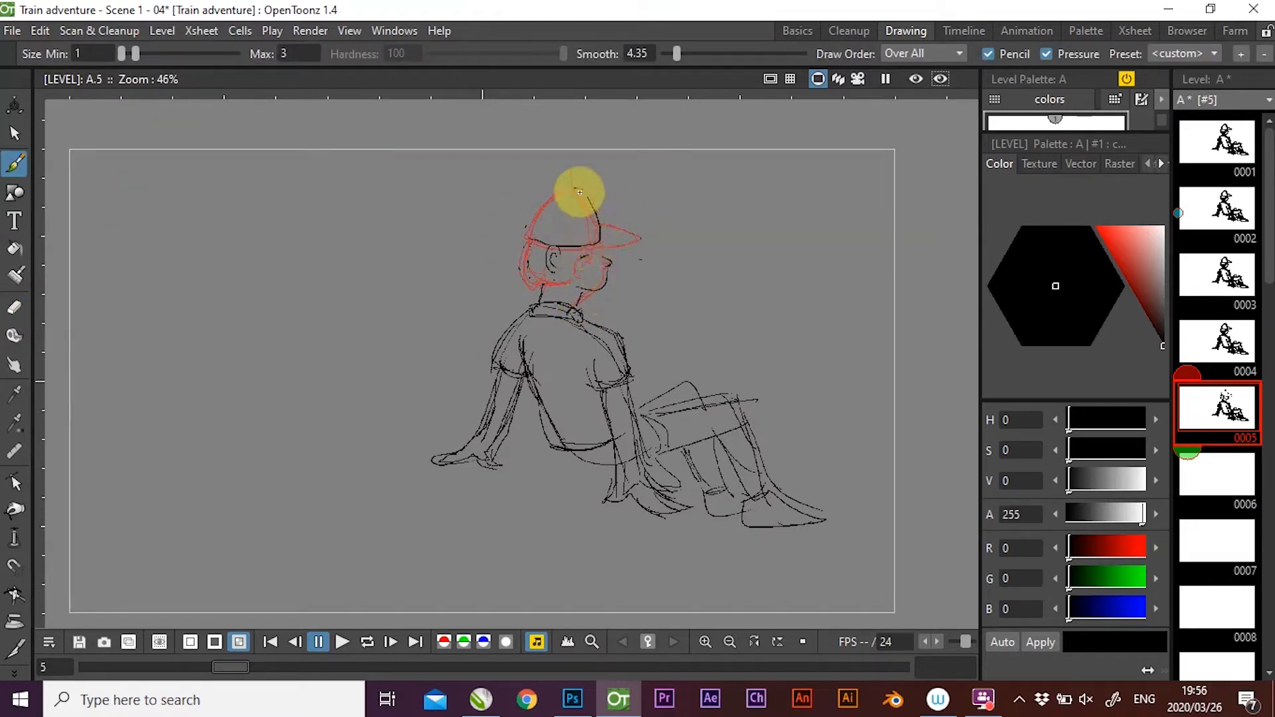
pyautogui.moveTo(516, 279)
pyautogui.mouseDown()
pyautogui.moveTo(541, 306)
pyautogui.moveTo(580, 291)
pyautogui.mouseUp()
# Erase the cap and face lines on drawing 2 and redraw them slightly turned.
pyautogui.moveTo(1230, 343)
pyautogui.mouseDown()
pyautogui.moveTo(1229, 402)
pyautogui.moveTo(1227, 164)
pyautogui.moveTo(1223, 378)
pyautogui.moveTo(1212, 356)
pyautogui.moveTo(1222, 211)
pyautogui.mouseUp()
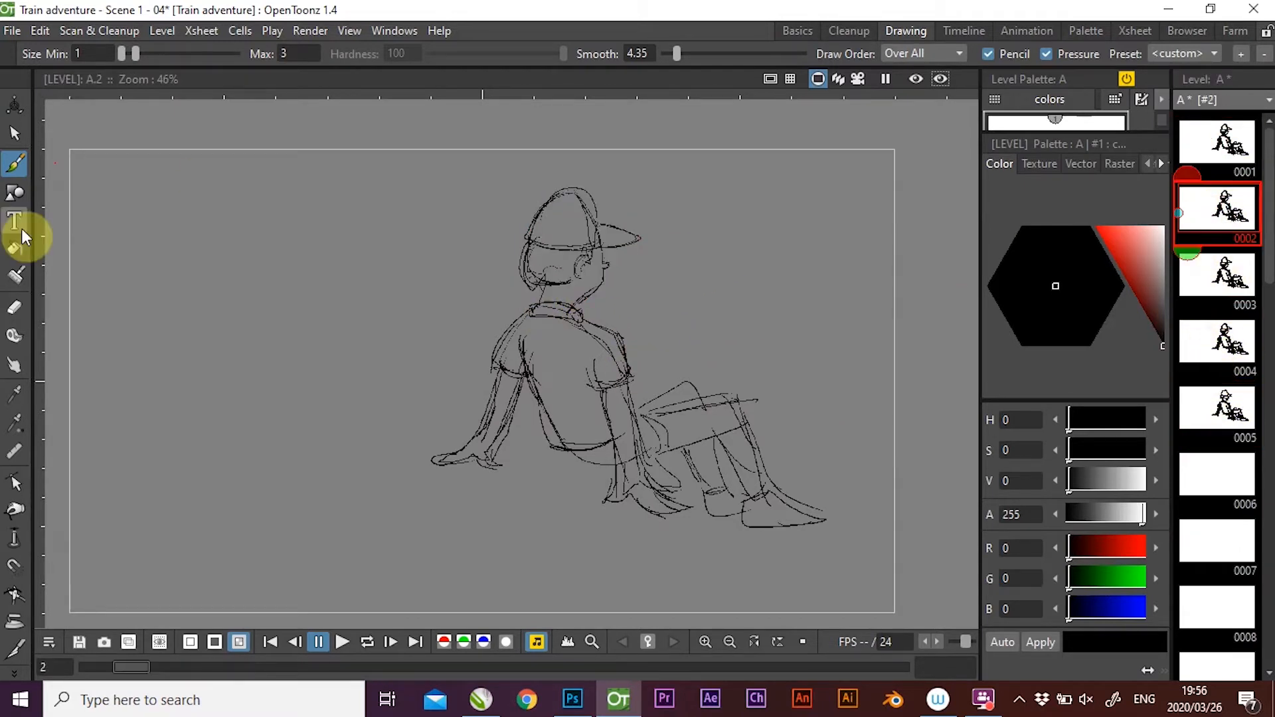
pyautogui.click(14, 307)
pyautogui.moveTo(1215, 292)
pyautogui.mouseDown()
pyautogui.moveTo(1224, 398)
pyautogui.moveTo(1215, 199)
pyautogui.mouseUp()
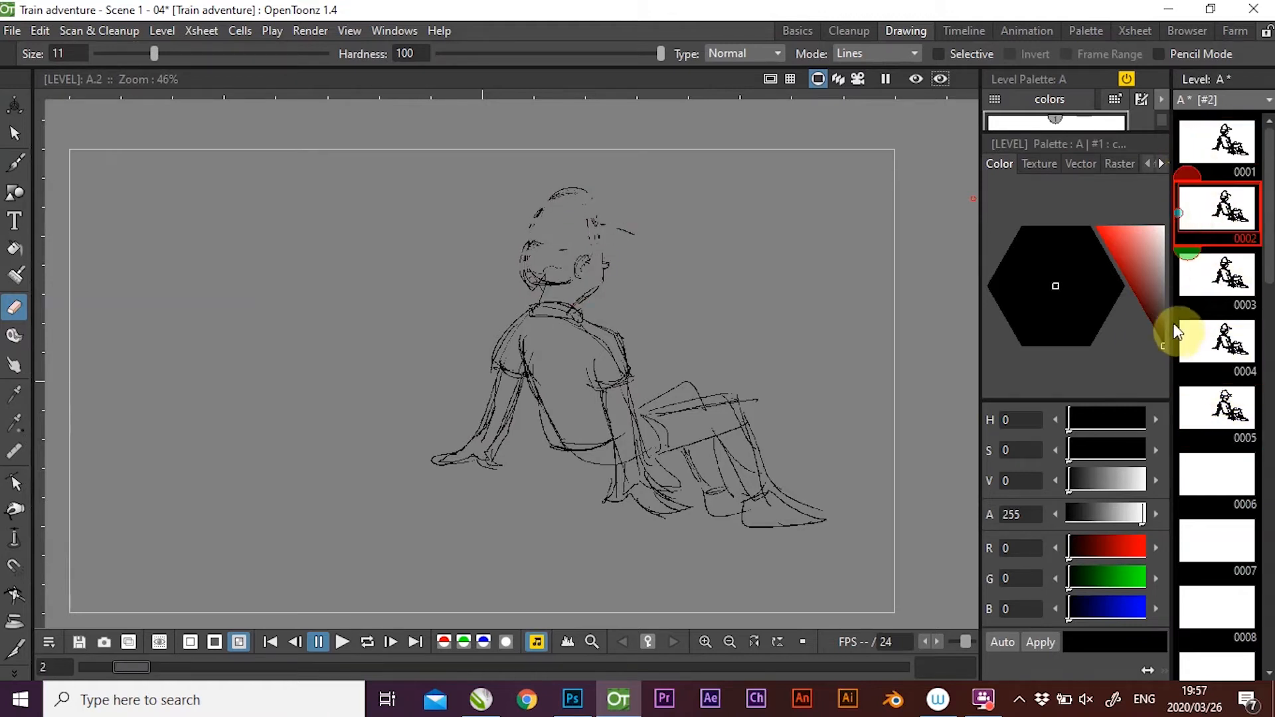
pyautogui.click(1222, 340)
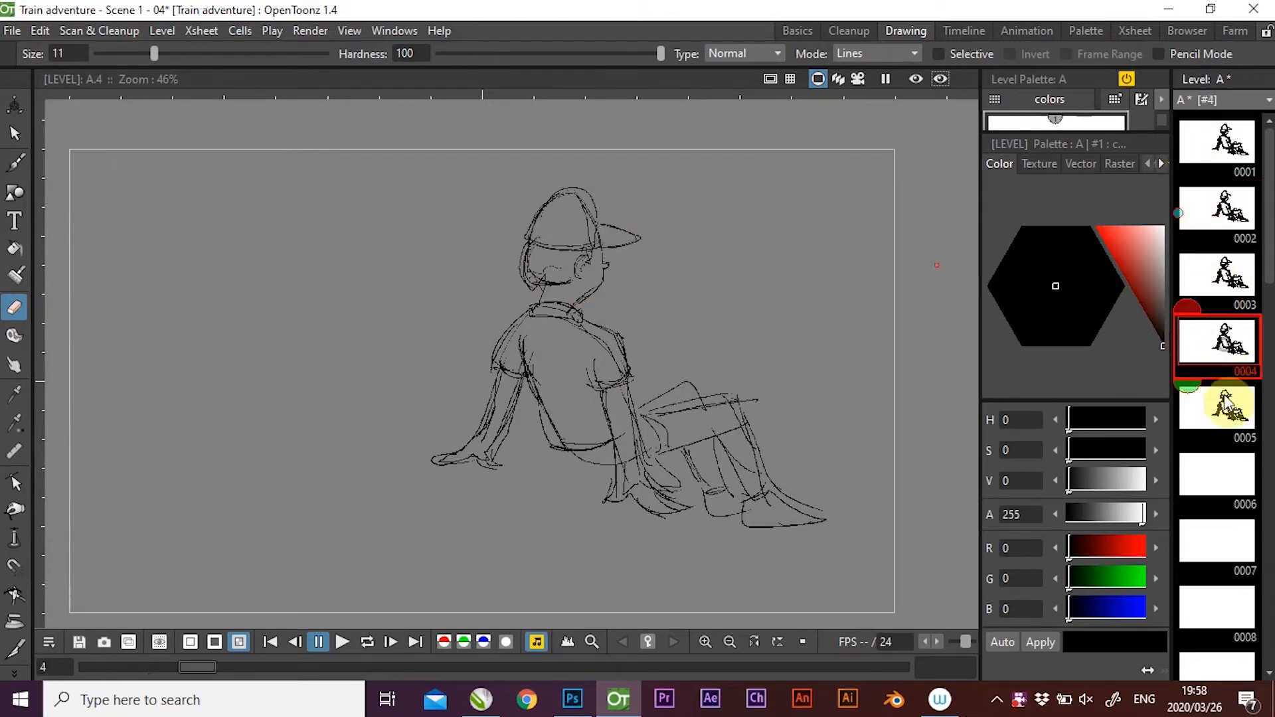
pyautogui.moveTo(1219, 406)
pyautogui.mouseDown()
pyautogui.moveTo(1224, 540)
pyautogui.moveTo(1233, 214)
pyautogui.mouseUp()
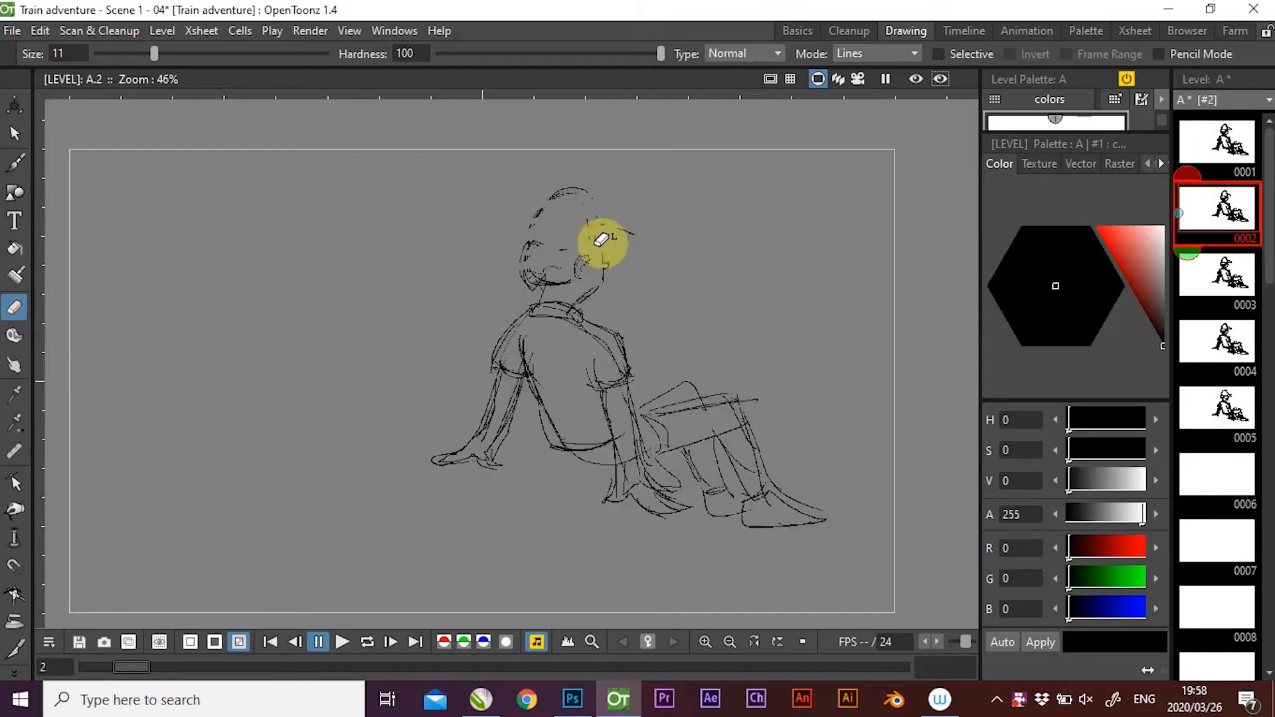
pyautogui.press('b')
pyautogui.moveTo(606, 223); pyautogui.dragTo(598, 195)
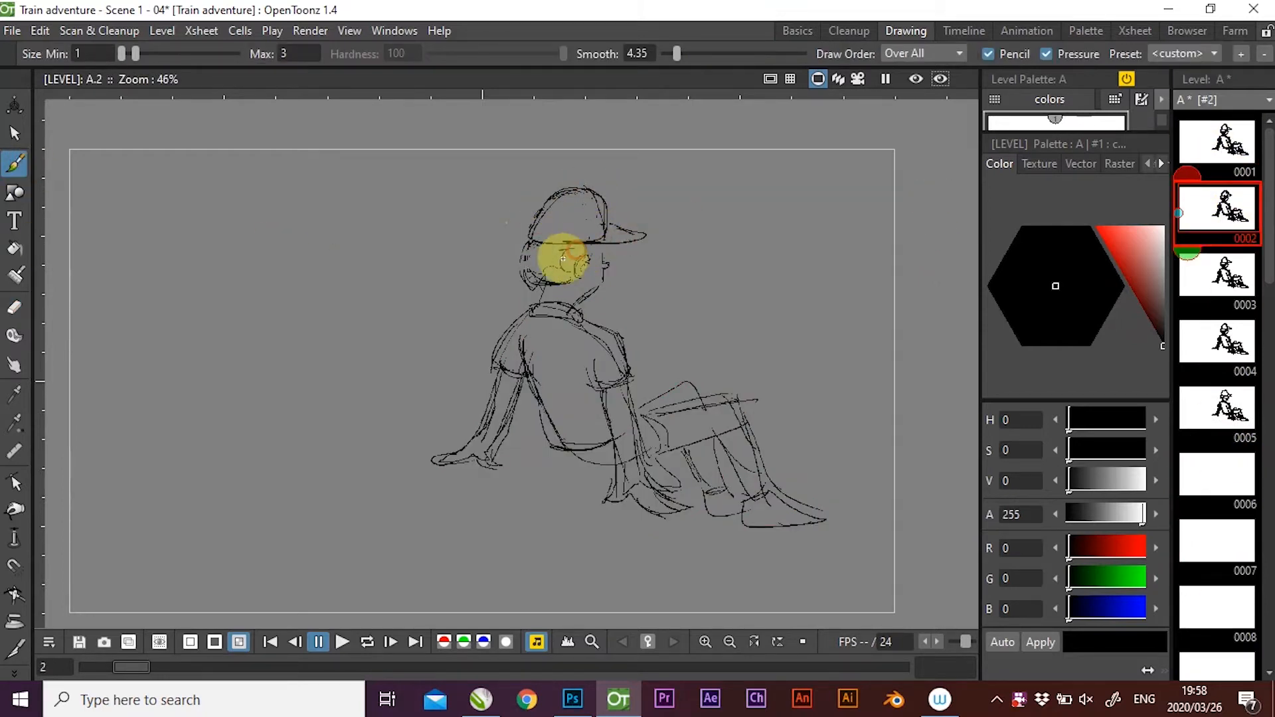
# Erase and redraw the cap, face and ear on drawing 3 as an in-between, using the onion skin as reference.
pyautogui.press('.')
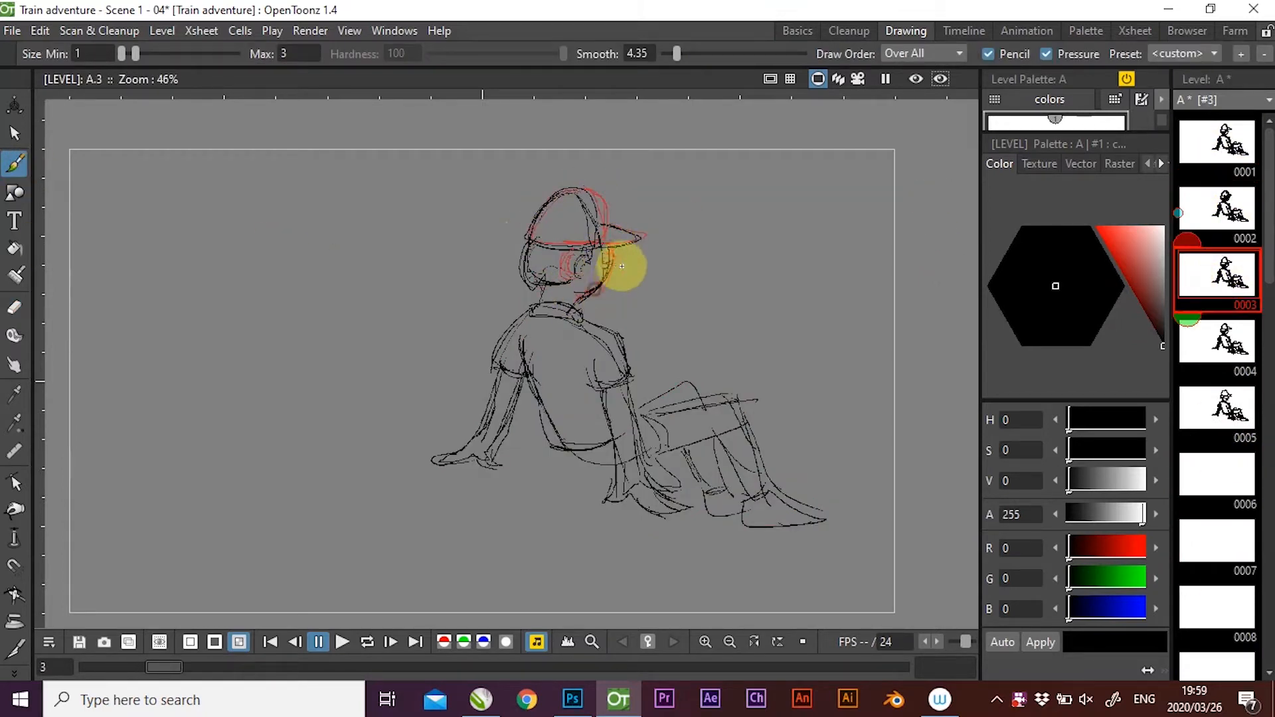
pyautogui.click(14, 306)
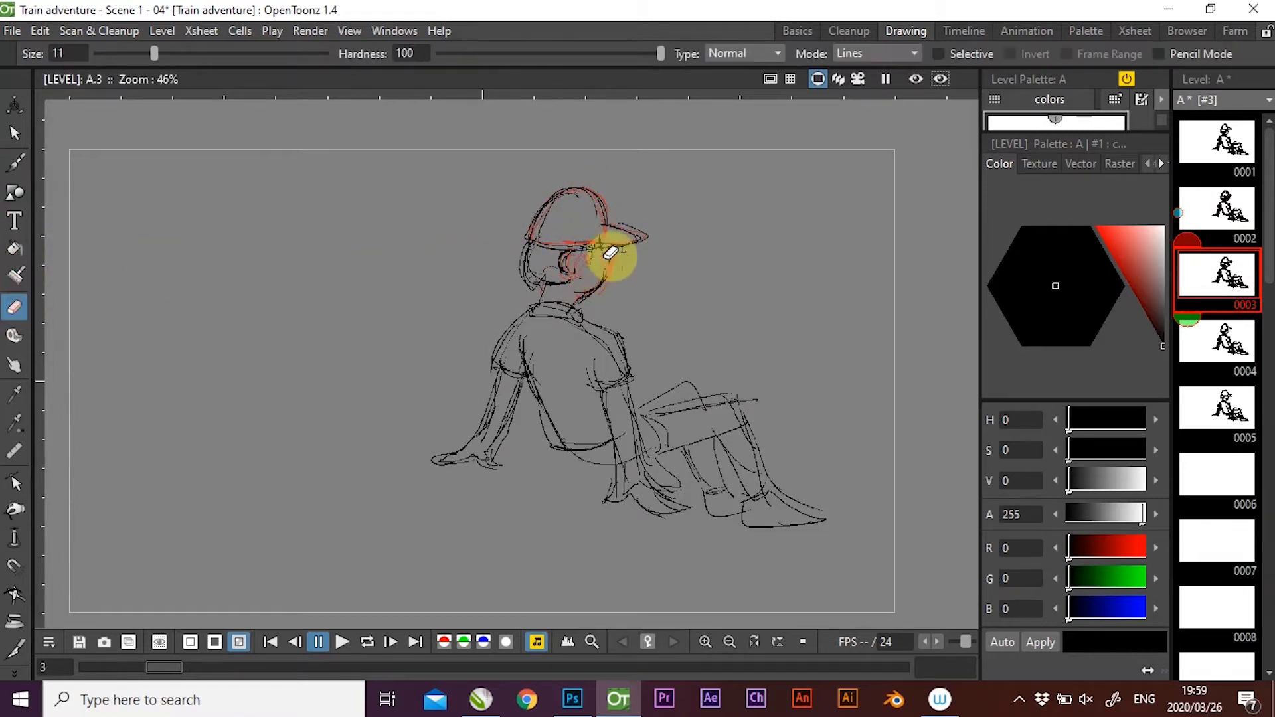
pyautogui.press('b')
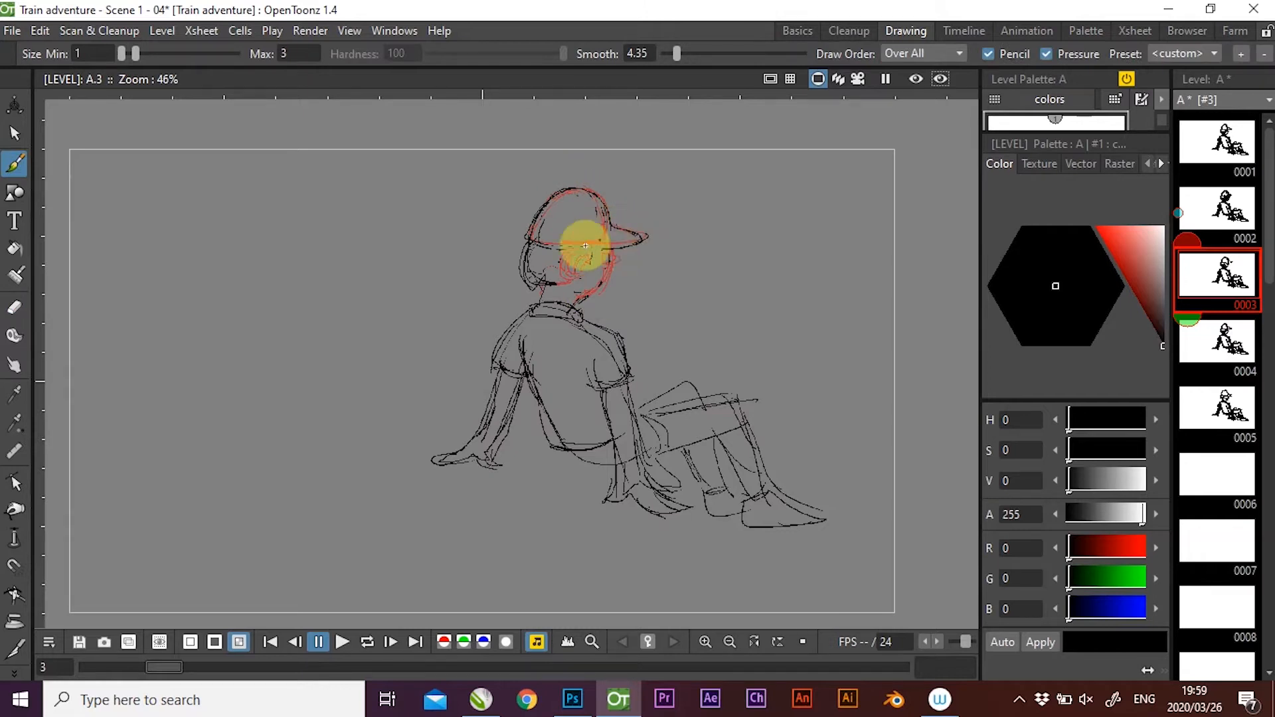
pyautogui.moveTo(616, 264); pyautogui.dragTo(590, 296)
pyautogui.moveTo(570, 253); pyautogui.dragTo(565, 273)
# Flip through the drawings and scrub the timeline to check the head-turn animation.
pyautogui.press('Up')
pyautogui.press('Up')
pyautogui.press('Down')
pyautogui.press('Down')
pyautogui.press('Up')
pyautogui.press('Up')
pyautogui.press('Down')
pyautogui.press('Down')
pyautogui.press('Down')
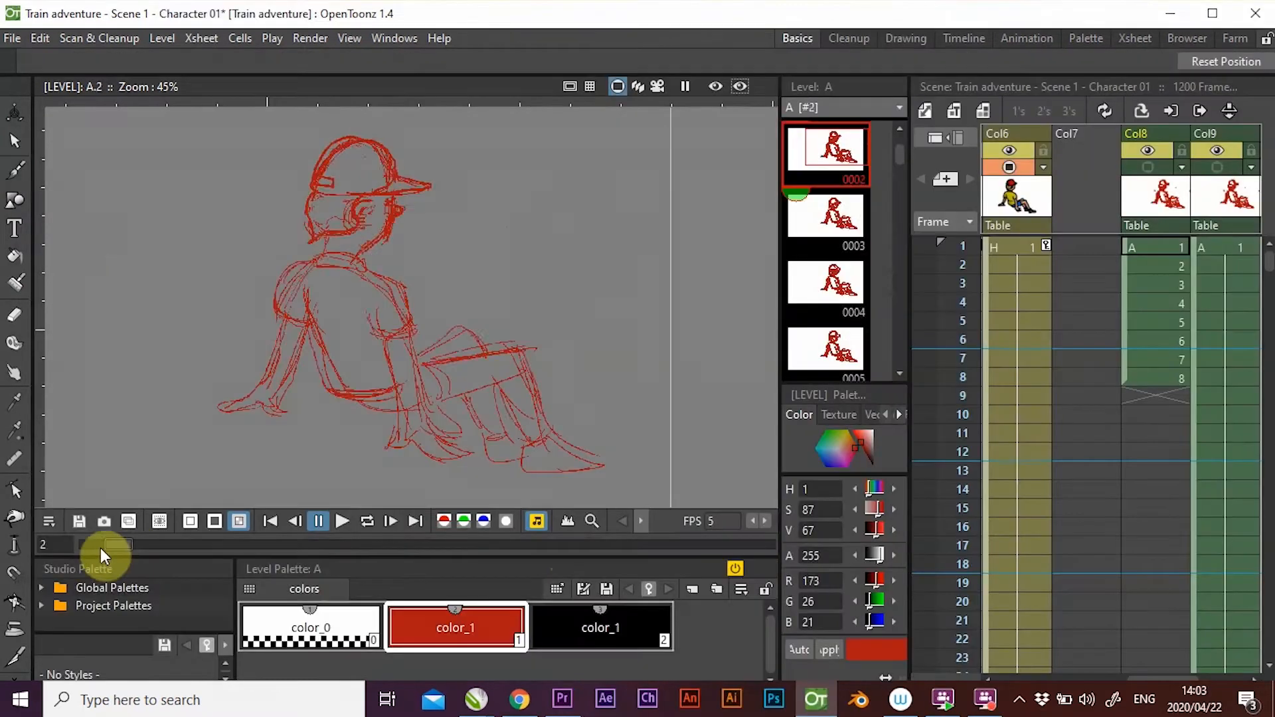
pyautogui.moveTo(100, 548)
pyautogui.mouseDown()
pyautogui.moveTo(86, 546)
pyautogui.moveTo(258, 550)
pyautogui.mouseUp()
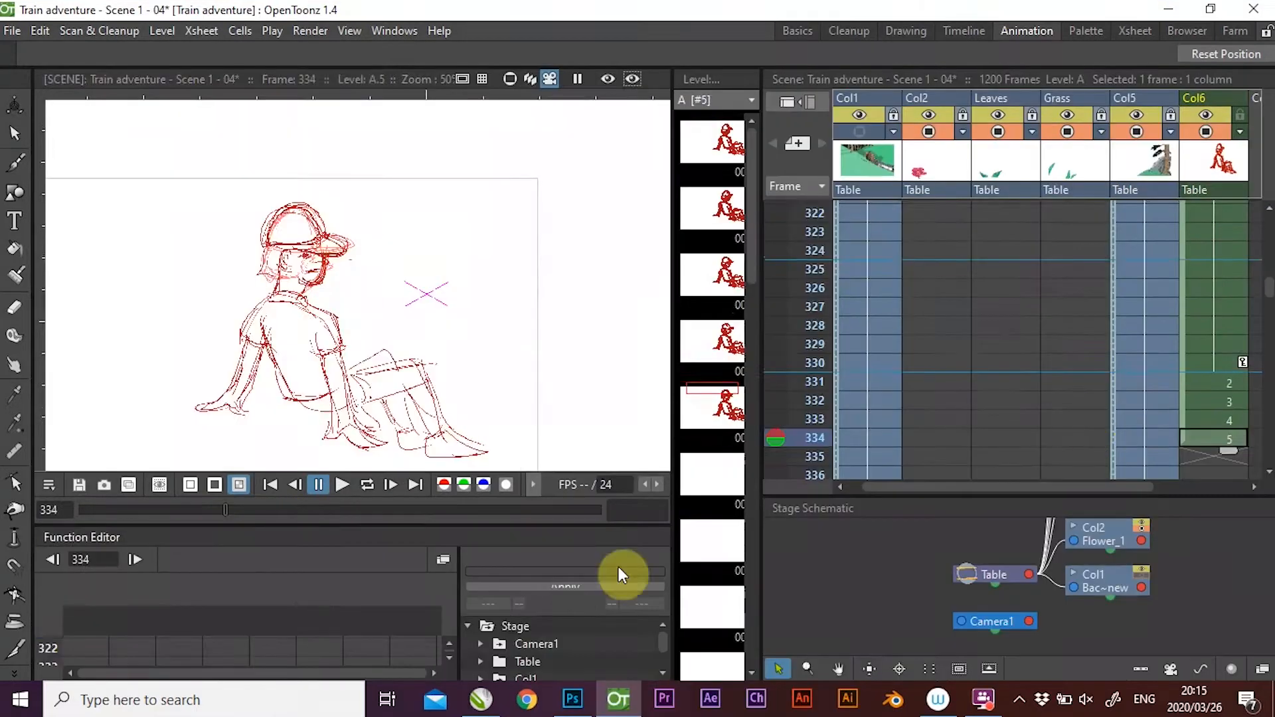
pyautogui.moveTo(240, 509); pyautogui.dragTo(225, 512)
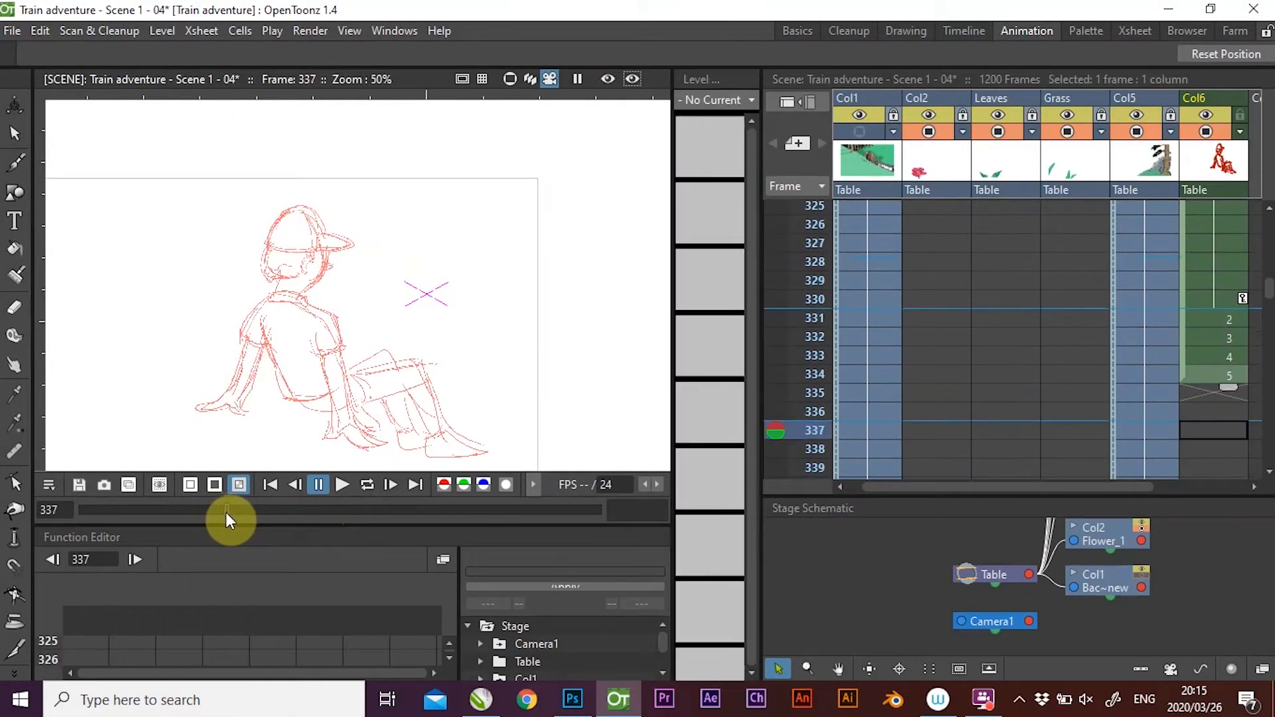
# Extend drawings 2 to 5 in Col6, starting at frame 331, to four frames each and preview the playback.
pyautogui.rightClick(1227, 333)
pyautogui.click(962, 142)
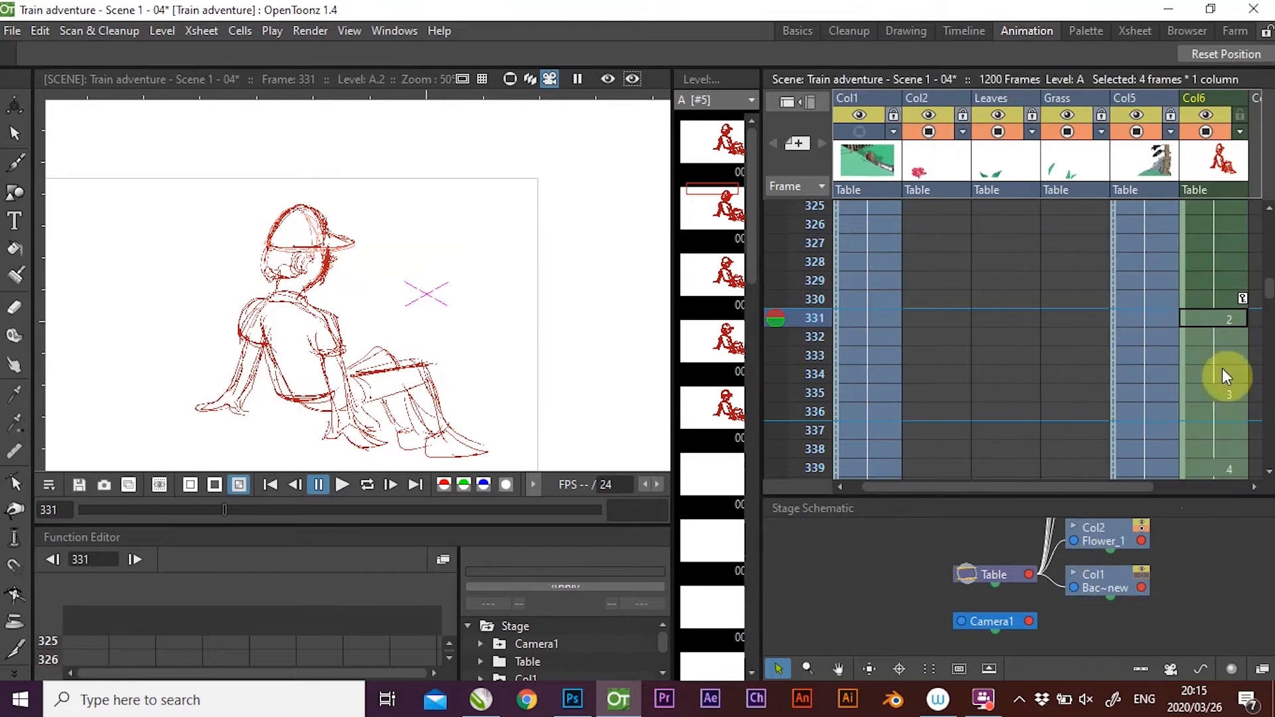
pyautogui.click(341, 485)
pyautogui.moveTo(219, 510); pyautogui.dragTo(224, 512)
# Enlarge the Xsheet area and undock the Stage Schematic as a floating panel.
pyautogui.moveTo(1203, 305); pyautogui.dragTo(1203, 359)
pyautogui.click(1209, 379)
pyautogui.click(1211, 455)
pyautogui.moveTo(1214, 230); pyautogui.dragTo(1269, 303)
pyautogui.moveTo(1090, 495); pyautogui.dragTo(1100, 631)
pyautogui.click(1176, 488)
pyautogui.moveTo(1175, 497); pyautogui.dragTo(1173, 626)
pyautogui.moveTo(851, 512); pyautogui.dragTo(107, 641)
# Paste the copied cells at three further places down the Col6 column.
pyautogui.moveTo(1269, 354); pyautogui.dragTo(1269, 344)
pyautogui.click(1103, 350)
pyautogui.hotkey('ctrl', 'v')
pyautogui.moveTo(1094, 276); pyautogui.dragTo(1090, 334)
pyautogui.moveTo(1269, 344); pyautogui.dragTo(1270, 341)
pyautogui.click(1099, 328)
pyautogui.hotkey('ctrl', 'v')
pyautogui.moveTo(1099, 313); pyautogui.dragTo(1111, 390)
pyautogui.moveTo(1270, 343); pyautogui.dragTo(1269, 356)
pyautogui.click(1096, 353)
pyautogui.hotkey('ctrl', 'v')
# Make the viewer taller and widen the level strip.
pyautogui.moveTo(558, 525); pyautogui.dragTo(559, 600)
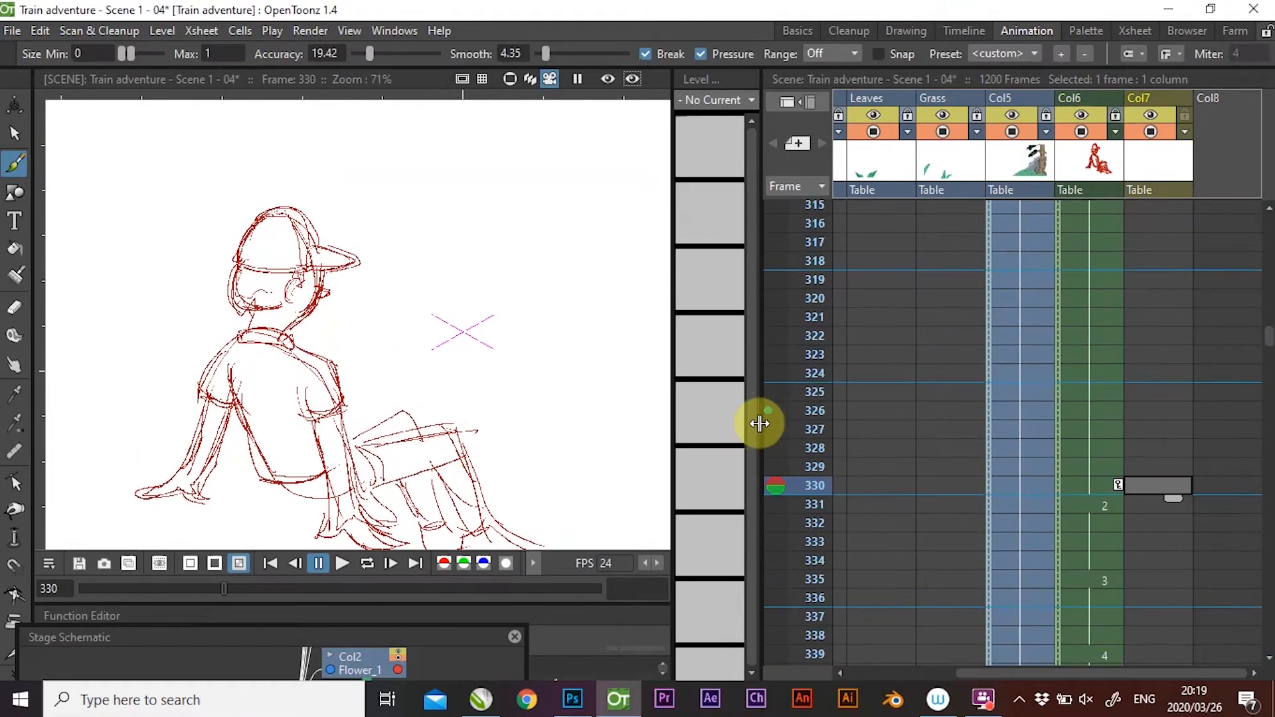
pyautogui.moveTo(760, 423); pyautogui.dragTo(822, 423)
pyautogui.moveTo(672, 408); pyautogui.dragTo(712, 418)
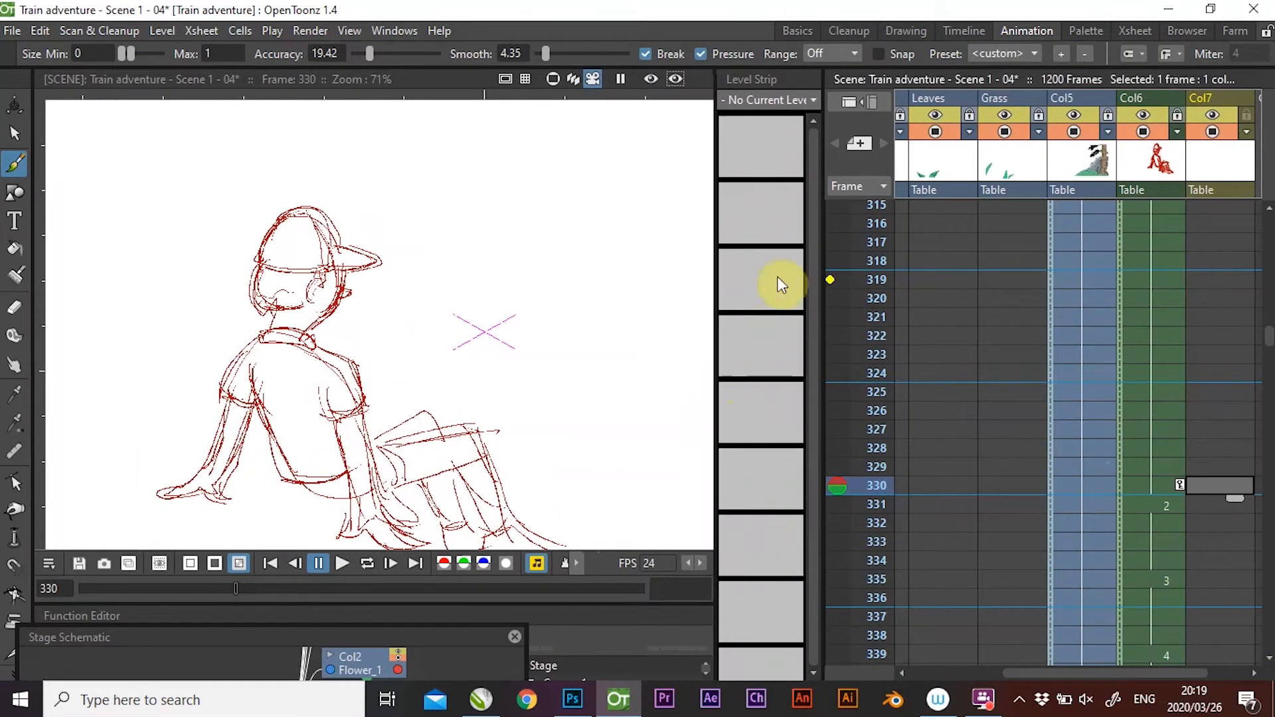
pyautogui.moveTo(711, 293); pyautogui.dragTo(673, 296)
# Try inking the cap outline in Col7 at frame 330, including with a maximum brush size of 5.
pyautogui.moveTo(245, 262); pyautogui.dragTo(356, 247)
pyautogui.hotkey('ctrl', 'z')
pyautogui.moveTo(241, 237); pyautogui.dragTo(255, 214)
pyautogui.hotkey('ctrl', 'z')
pyautogui.click(229, 54)
pyautogui.write('5')
pyautogui.press('Return')
pyautogui.moveTo(235, 262); pyautogui.dragTo(325, 241)
pyautogui.hotkey('ctrl', 'z')
# Set the vector brush's maximum size to 2.
pyautogui.click(211, 55)
pyautogui.write('3')
pyautogui.press('Return')
pyautogui.click(211, 55)
pyautogui.write('2')
pyautogui.press('Return')
# Ink the cap's crown and brim, the hair and the ear over the rough sketch at frame 330.
pyautogui.moveTo(238, 252); pyautogui.dragTo(278, 209)
pyautogui.moveTo(319, 265); pyautogui.dragTo(238, 262)
pyautogui.hotkey('ctrl', 'z')
pyautogui.moveTo(313, 228); pyautogui.dragTo(239, 248)
pyautogui.moveTo(320, 247); pyautogui.dragTo(315, 231)
pyautogui.hotkey('ctrl', 'z')
pyautogui.moveTo(300, 212)
pyautogui.mouseDown()
pyautogui.moveTo(264, 213)
pyautogui.moveTo(246, 239)
pyautogui.mouseUp()
pyautogui.hotkey('ctrl', 'z')
pyautogui.moveTo(301, 211); pyautogui.dragTo(256, 219)
pyautogui.moveTo(317, 254); pyautogui.dragTo(302, 214)
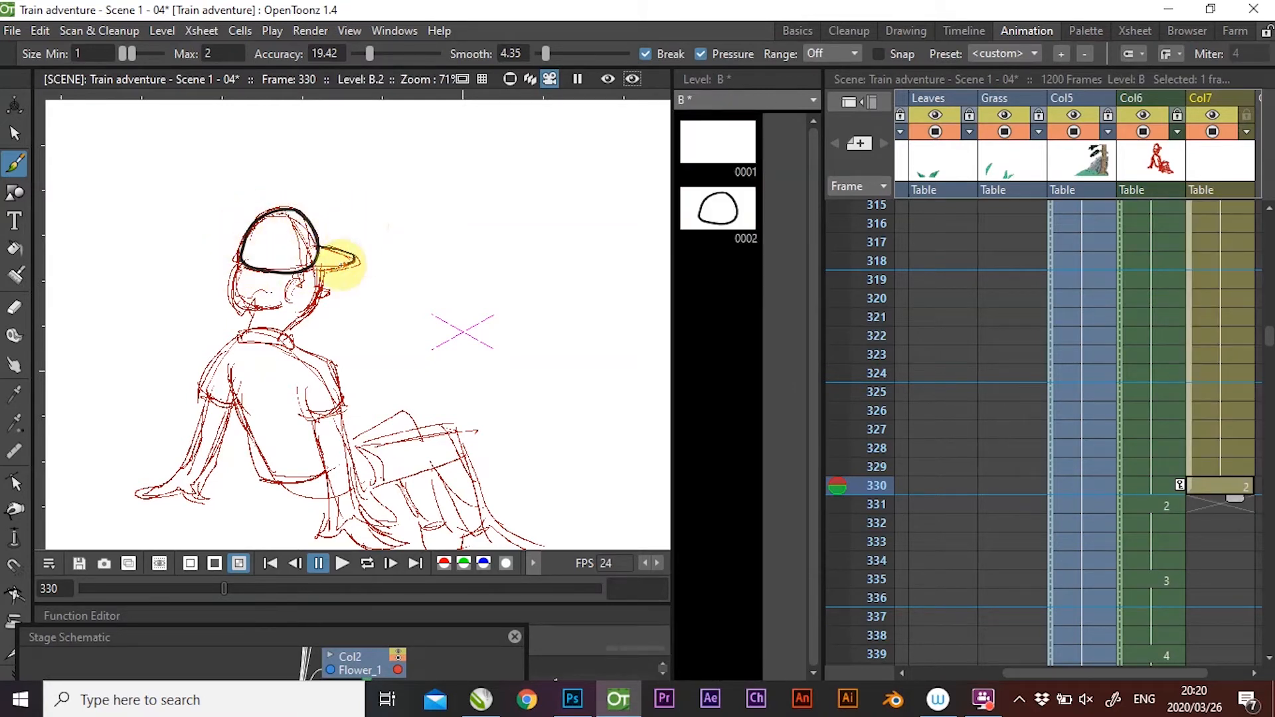
pyautogui.moveTo(356, 261); pyautogui.dragTo(323, 268)
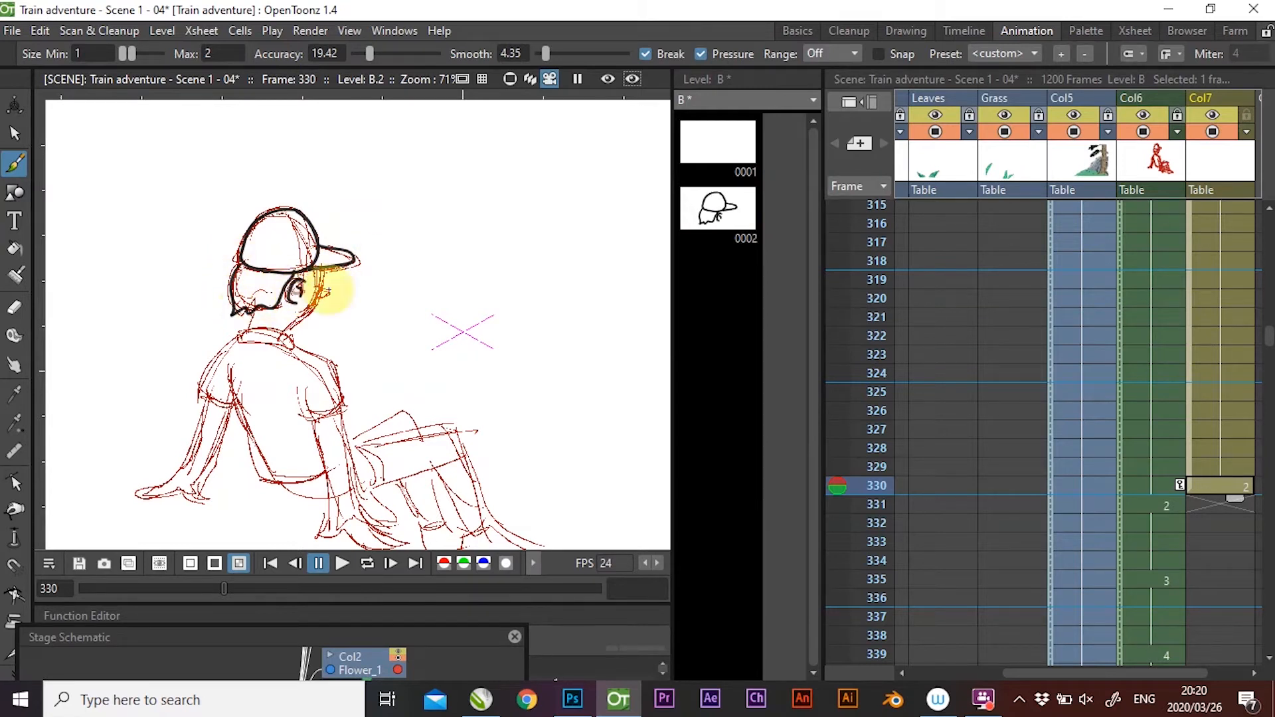
# Ink the collar, both sleeves and the body of the shirt over the rough sketch.
pyautogui.moveTo(238, 335); pyautogui.dragTo(299, 346)
pyautogui.moveTo(239, 340)
pyautogui.mouseDown()
pyautogui.moveTo(322, 356)
pyautogui.moveTo(263, 344)
pyautogui.moveTo(199, 397)
pyautogui.mouseUp()
pyautogui.moveTo(200, 397); pyautogui.dragTo(239, 404)
pyautogui.moveTo(230, 367); pyautogui.dragTo(238, 395)
pyautogui.moveTo(308, 483); pyautogui.dragTo(327, 470)
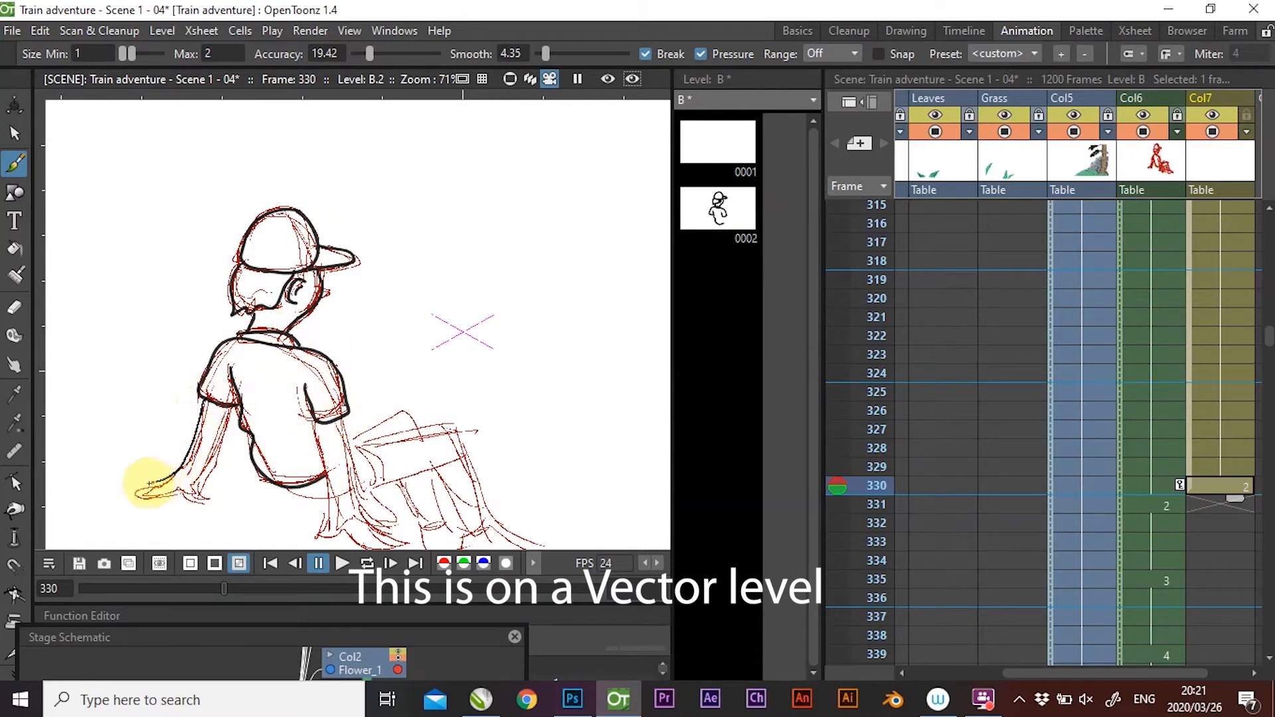
# Ink both arms and hands and the shorts over the rough sketch.
pyautogui.moveTo(219, 432); pyautogui.dragTo(193, 492)
pyautogui.moveTo(328, 535); pyautogui.dragTo(345, 530)
pyautogui.press('space')
pyautogui.moveTo(570, 383); pyautogui.dragTo(533, 310)
pyautogui.moveTo(306, 343)
pyautogui.mouseDown()
pyautogui.moveTo(316, 421)
pyautogui.moveTo(371, 468)
pyautogui.mouseUp()
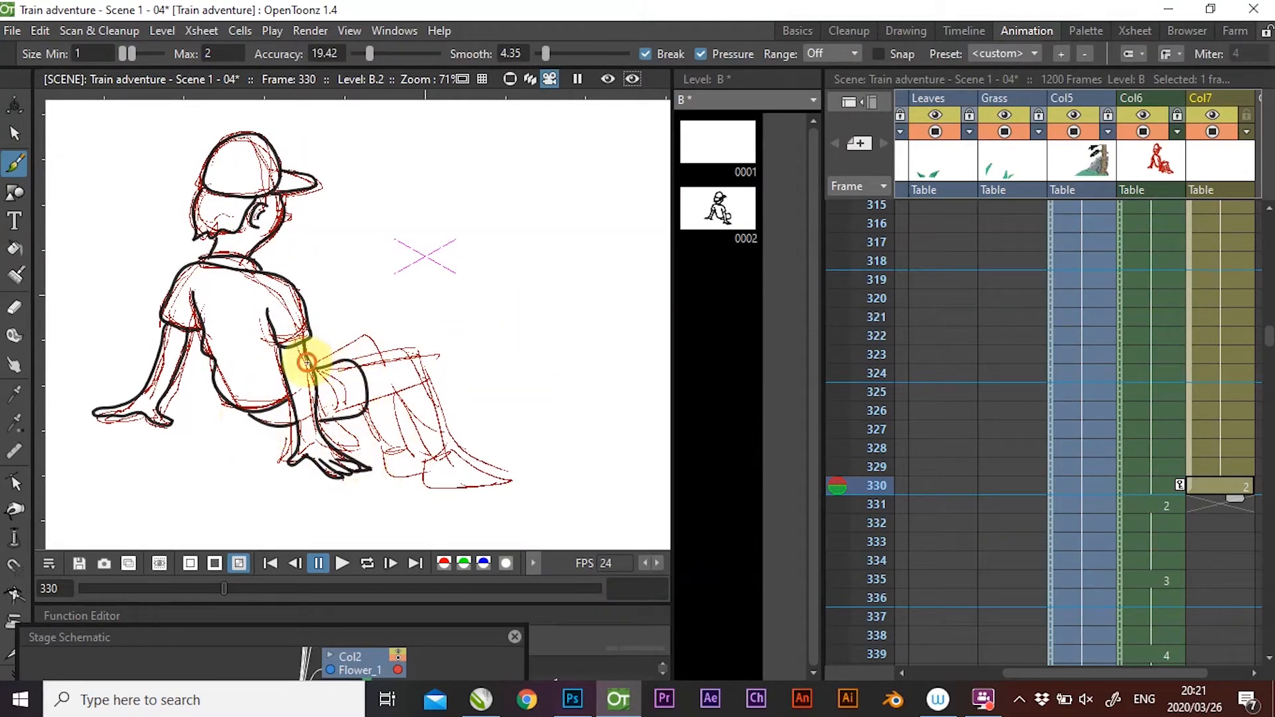
# Ink the legs, the sock cuffs and the near shoe, redoing the shoe's first stroke.
pyautogui.moveTo(371, 354); pyautogui.dragTo(465, 442)
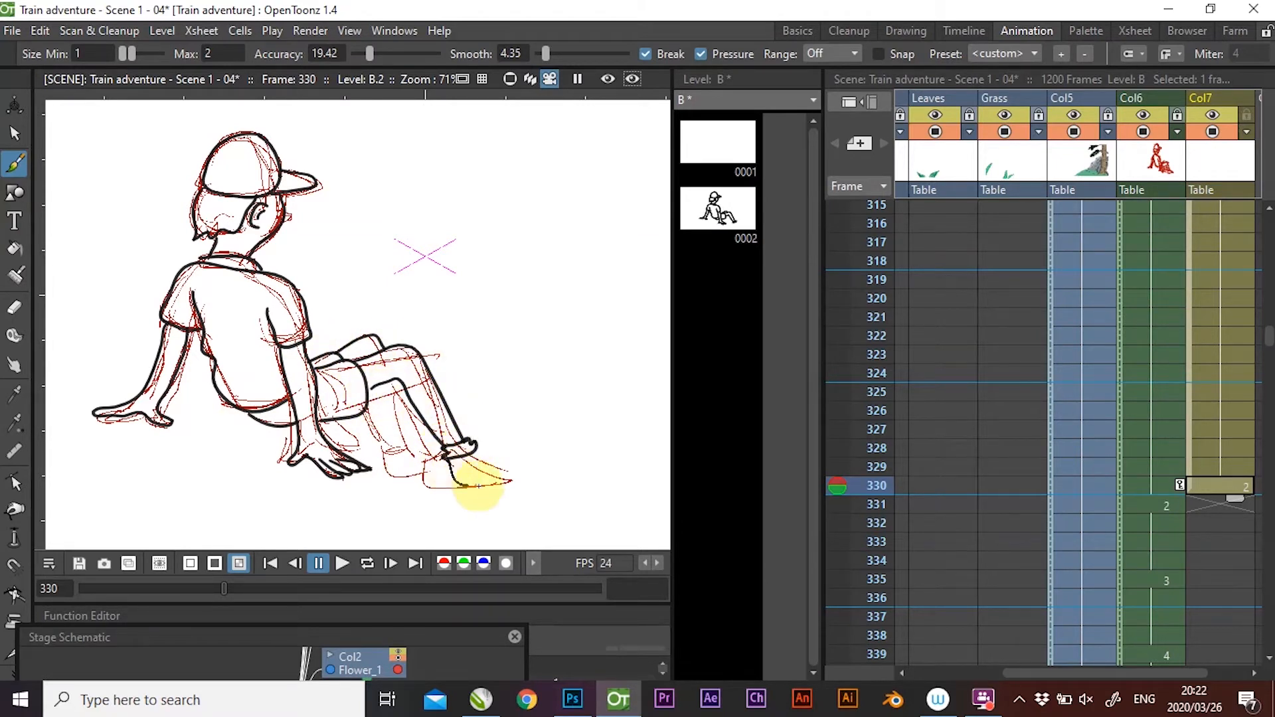
pyautogui.hotkey('ctrl', 'z')
pyautogui.moveTo(448, 458)
pyautogui.mouseDown()
pyautogui.moveTo(508, 483)
pyautogui.moveTo(477, 453)
pyautogui.mouseUp()
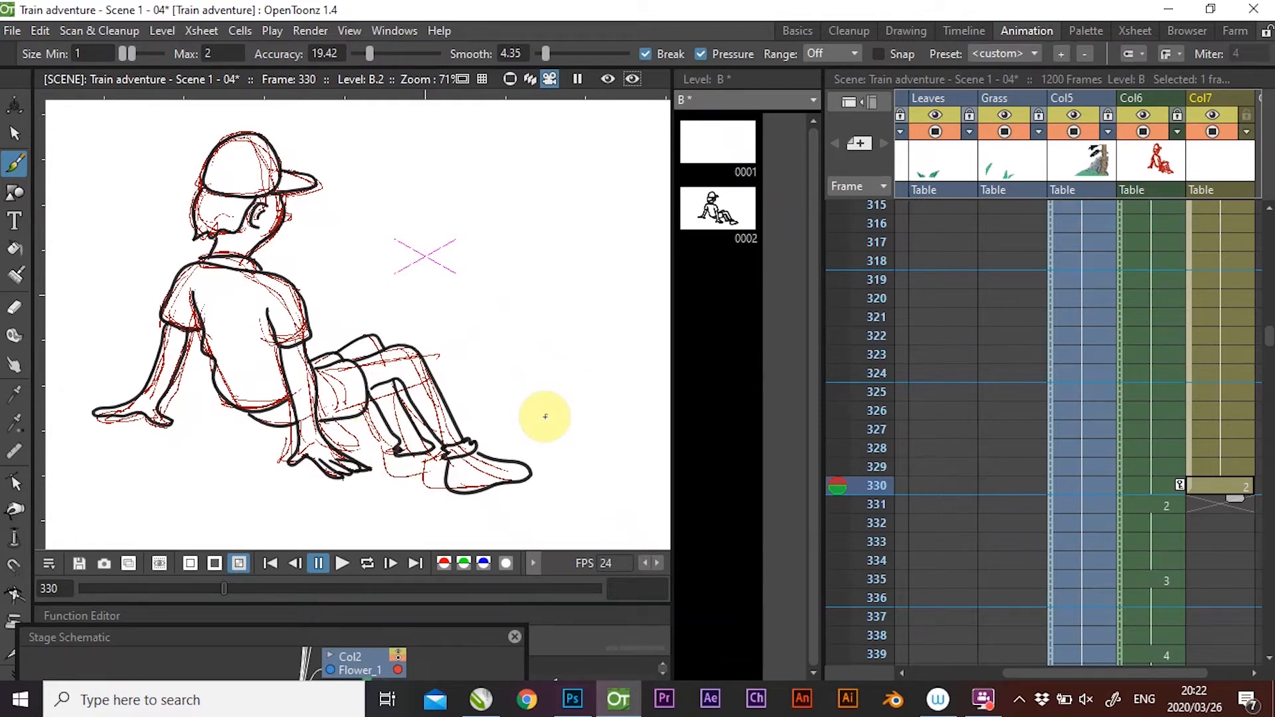
# Enlarge the viewer and ink the fingers of the hand propped behind the boy.
pyautogui.moveTo(982, 684)
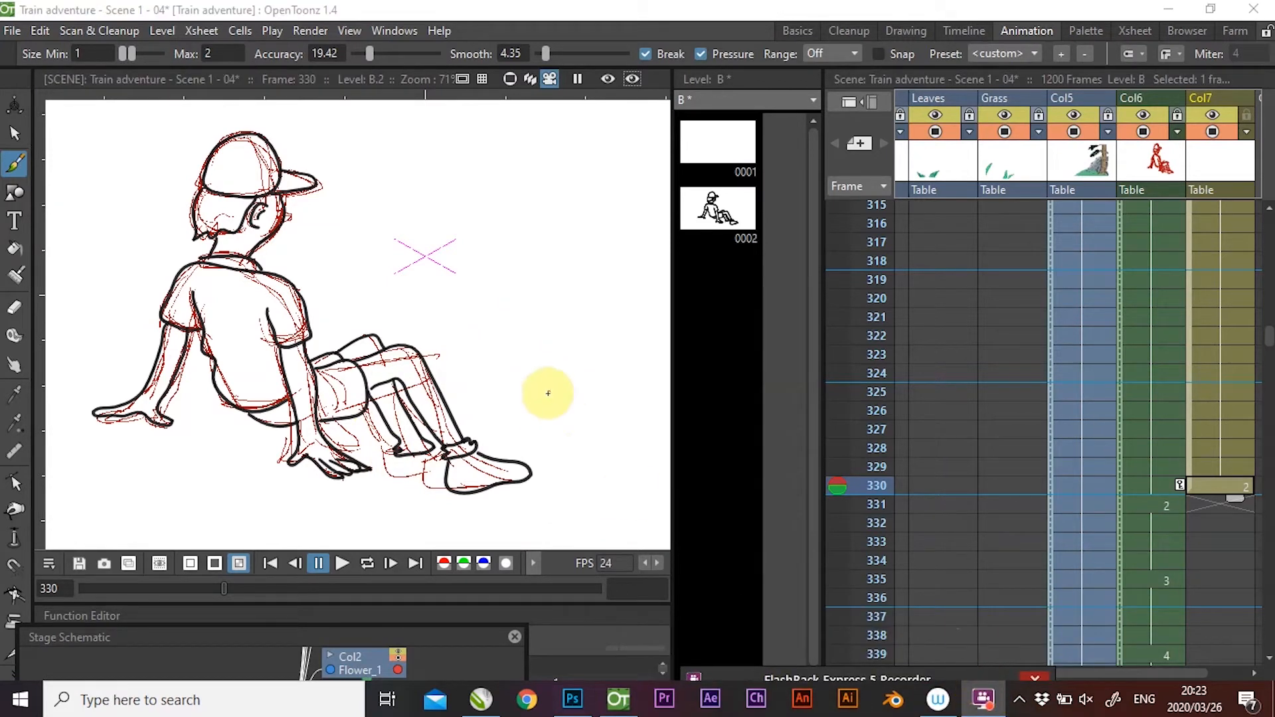
pyautogui.moveTo(672, 506); pyautogui.dragTo(1048, 578)
pyautogui.moveTo(874, 605); pyautogui.dragTo(871, 638)
pyautogui.hotkey('shift', 'space')
pyautogui.moveTo(689, 346)
pyautogui.mouseDown()
pyautogui.moveTo(683, 333)
pyautogui.moveTo(729, 300)
pyautogui.mouseUp()
pyautogui.press('space')
pyautogui.moveTo(269, 399); pyautogui.dragTo(237, 406)
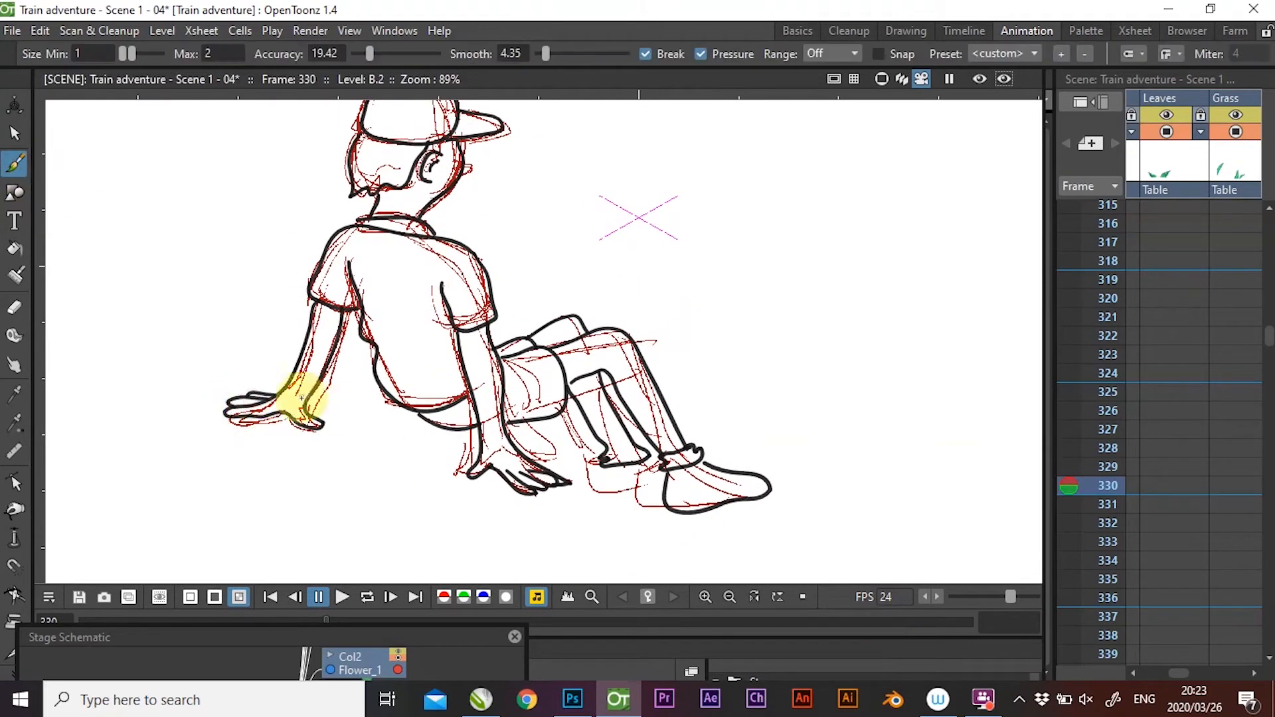
# Remove the far leg's sock strokes and redraw its lower leg, sock cuff and shoe.
pyautogui.press('s')
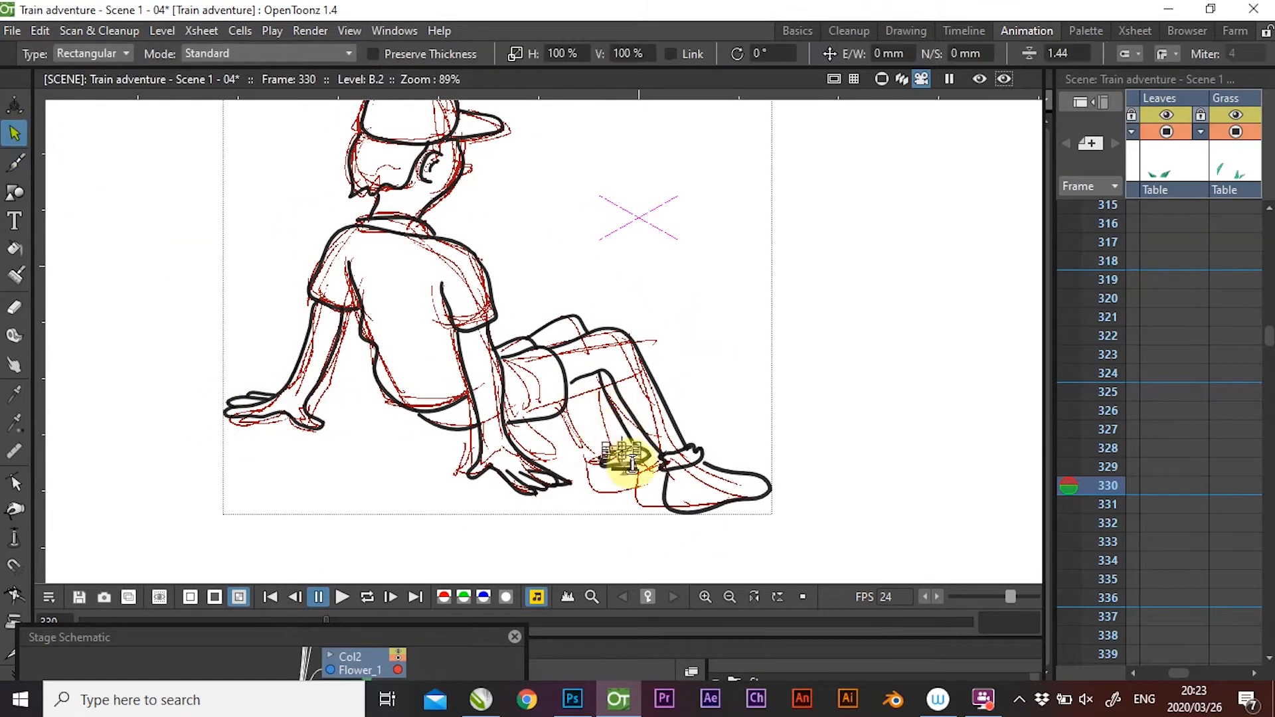
pyautogui.click(14, 162)
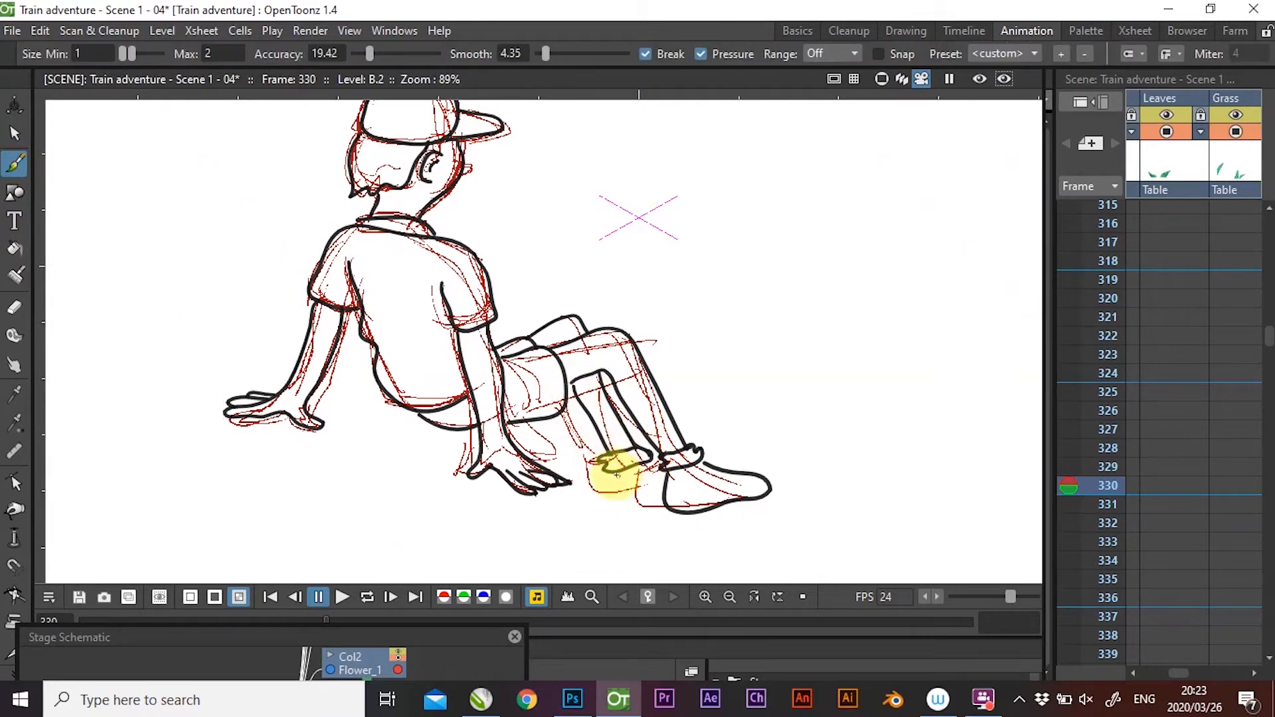
pyautogui.moveTo(619, 477); pyautogui.dragTo(664, 491)
pyautogui.moveTo(681, 457); pyautogui.dragTo(702, 452)
pyautogui.click(14, 132)
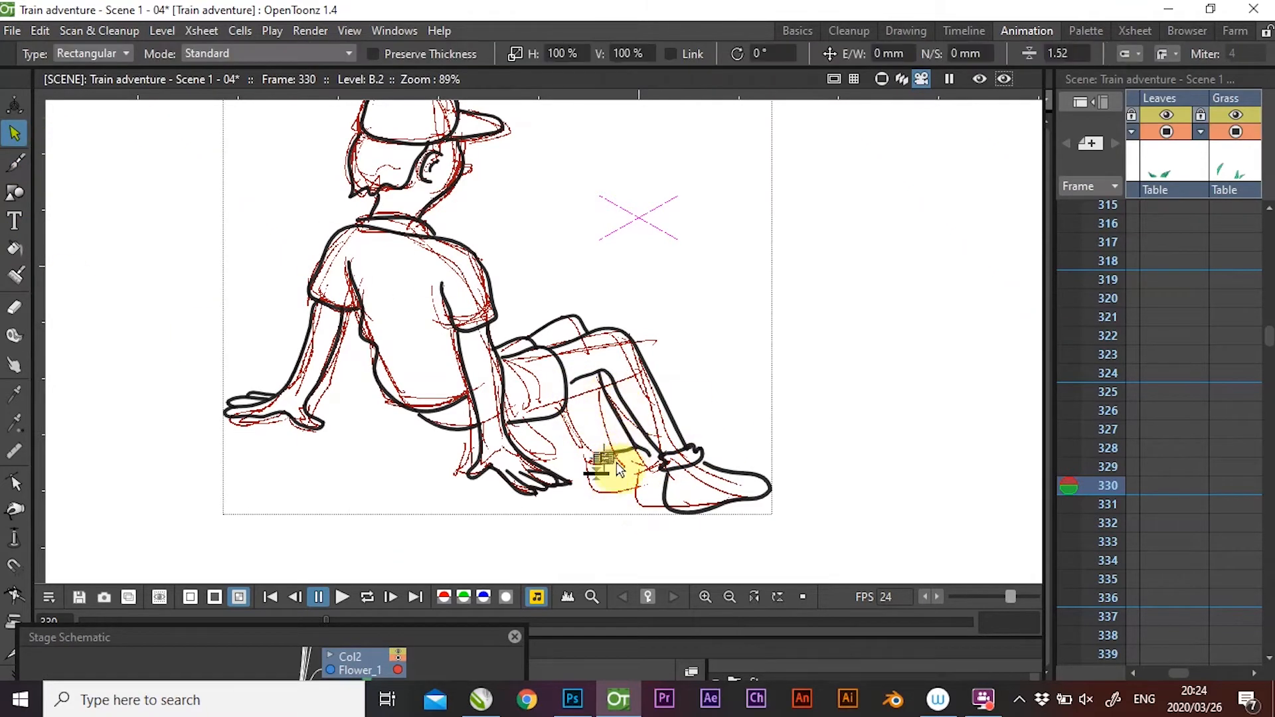
pyautogui.press('b')
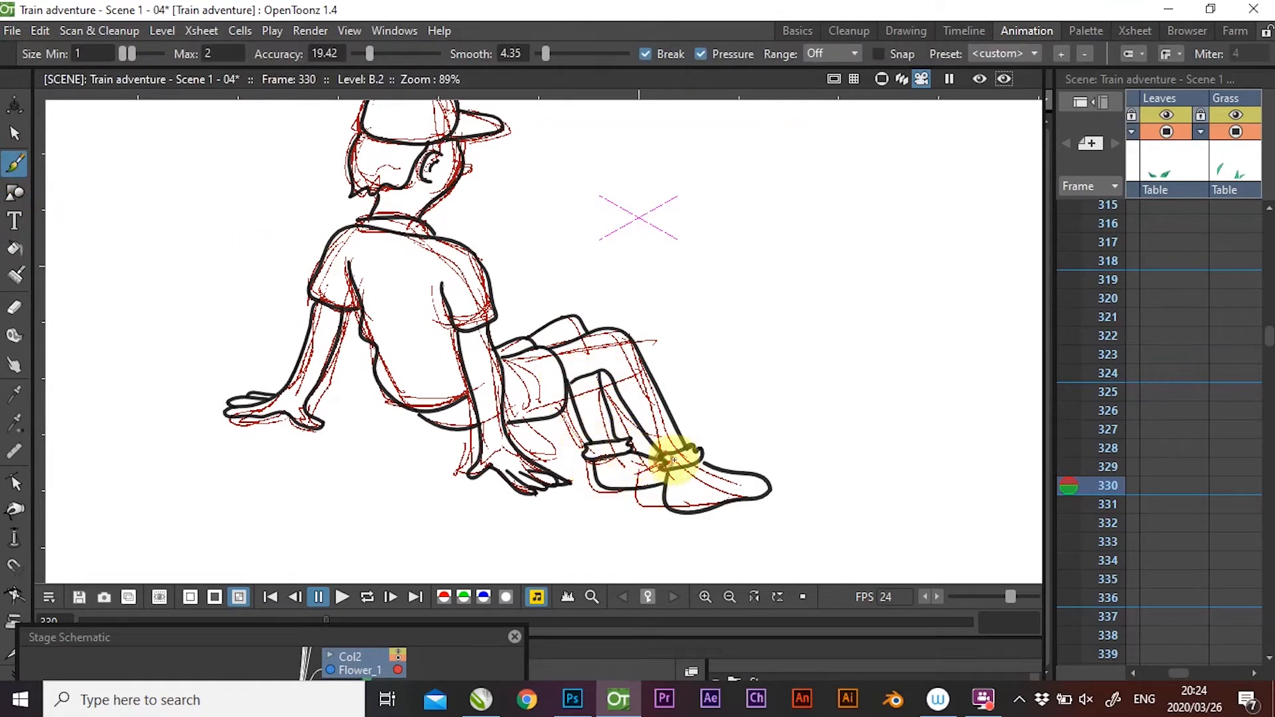
# Move the far leg's sock and shoe up and stretch the shoe horizontally to 107.75%.
pyautogui.scroll(-2, 772, 371)
pyautogui.scroll(4, 823, 389)
pyautogui.click(15, 133)
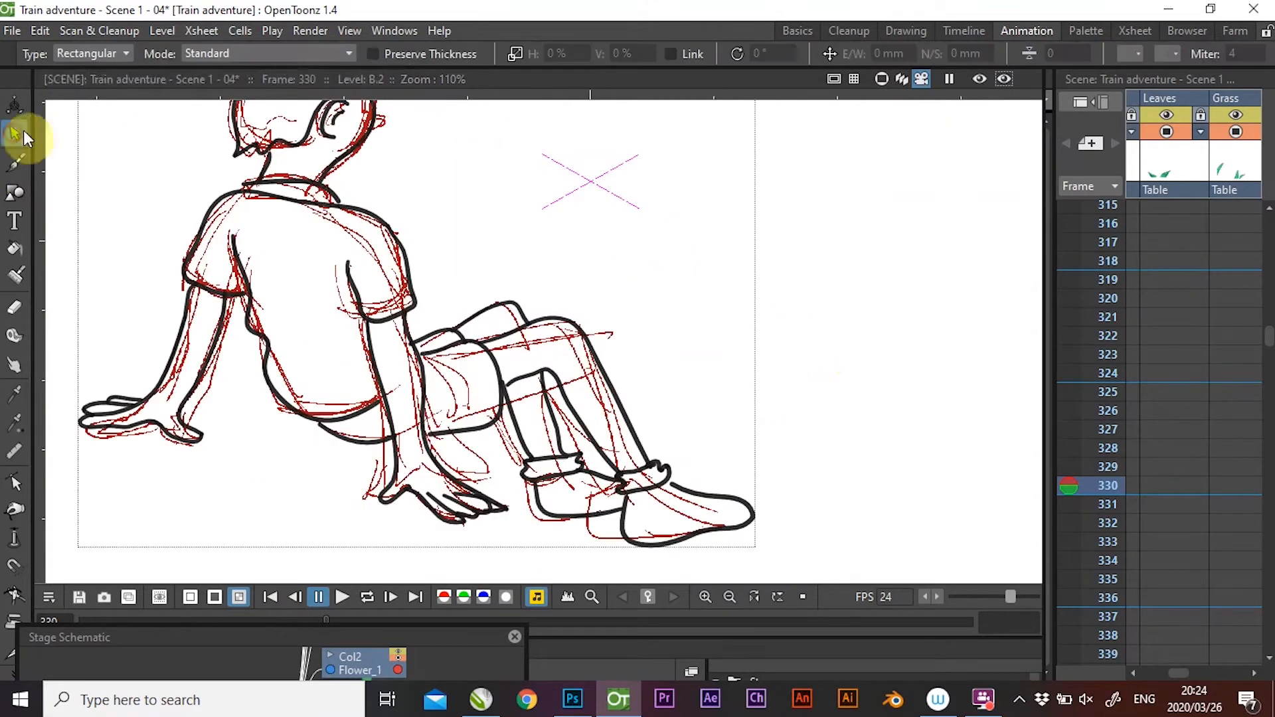
pyautogui.moveTo(495, 441); pyautogui.dragTo(635, 568)
pyautogui.moveTo(609, 492)
pyautogui.mouseDown()
pyautogui.moveTo(507, 418)
pyautogui.moveTo(492, 370)
pyautogui.moveTo(532, 347)
pyautogui.moveTo(532, 399)
pyautogui.moveTo(501, 369)
pyautogui.moveTo(549, 407)
pyautogui.mouseUp()
pyautogui.hotkey('ctrl', 'z')
pyautogui.moveTo(618, 470)
pyautogui.mouseDown()
pyautogui.moveTo(598, 441)
pyautogui.moveTo(587, 451)
pyautogui.mouseUp()
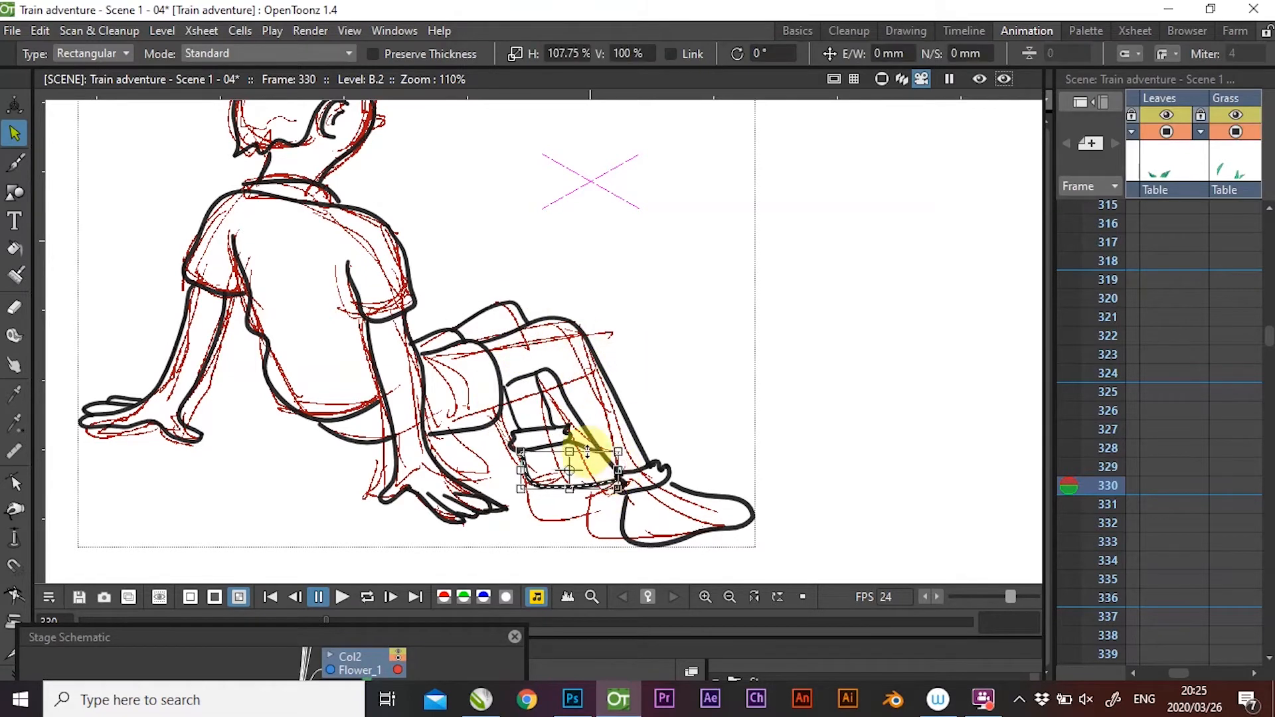
pyautogui.click(683, 505)
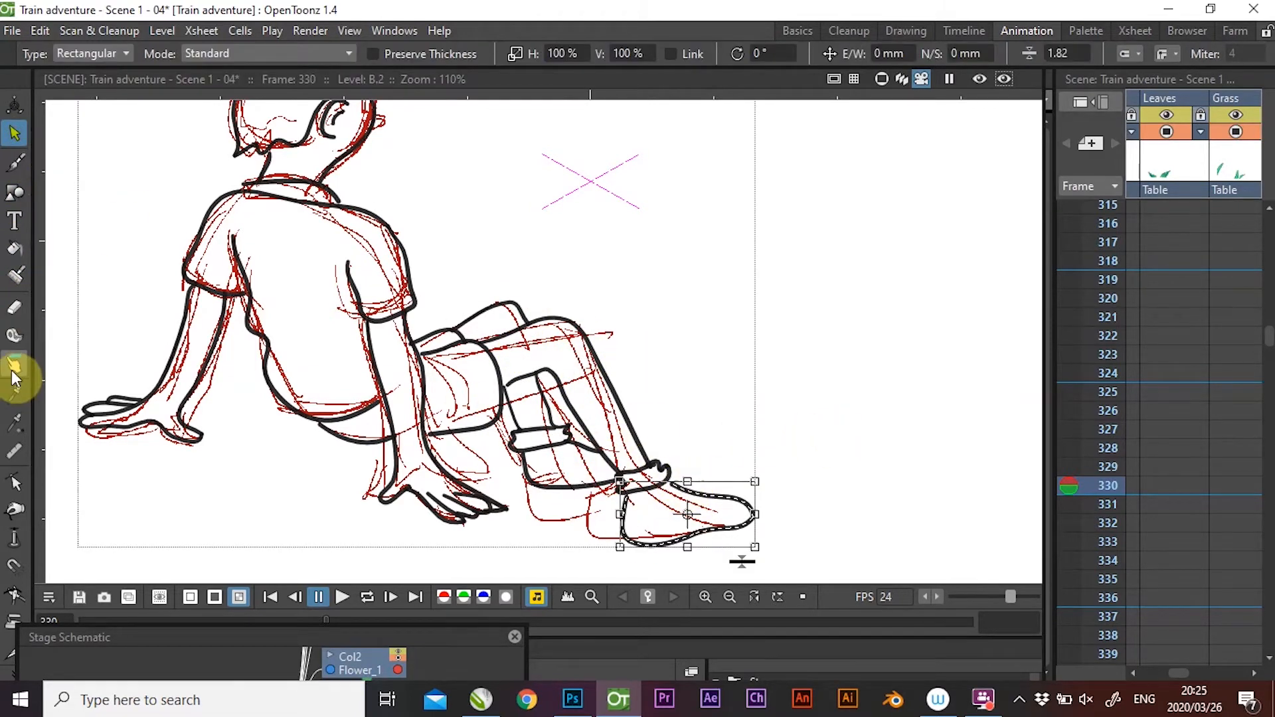
# Reshape the far shoe's outline with its control points and save the scene.
pyautogui.click(15, 483)
pyautogui.click(754, 515)
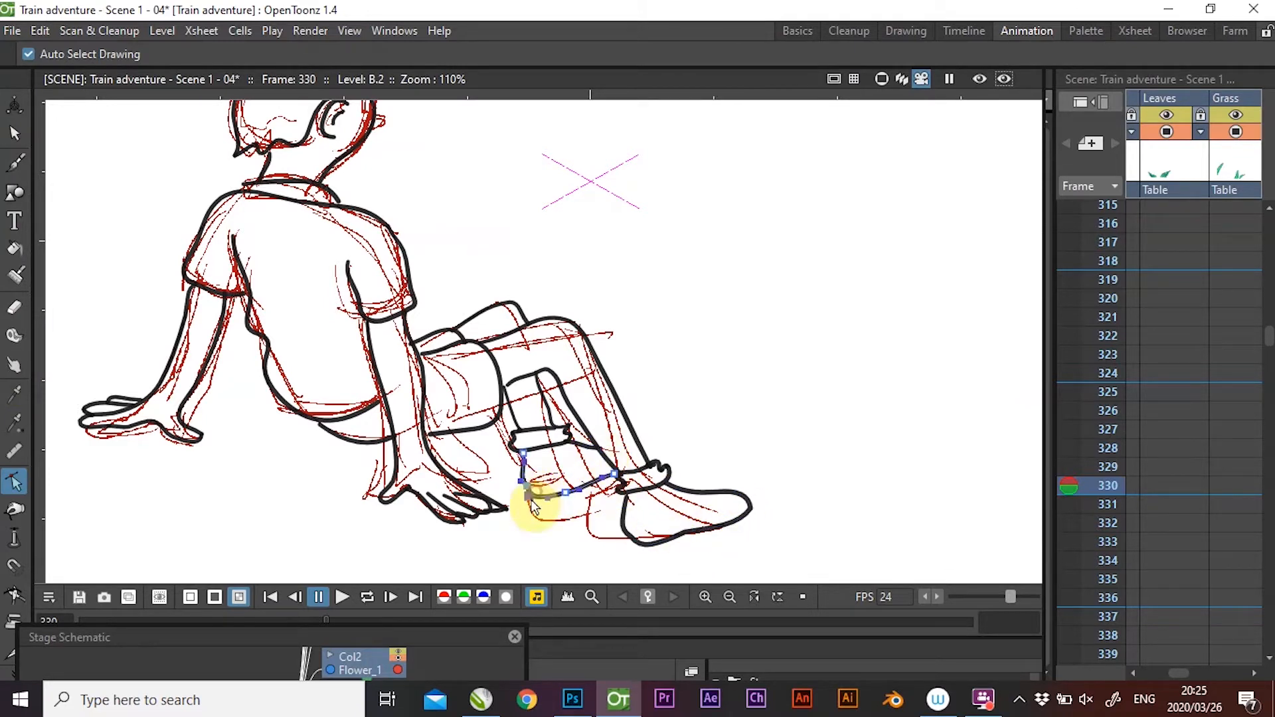
pyautogui.click(14, 133)
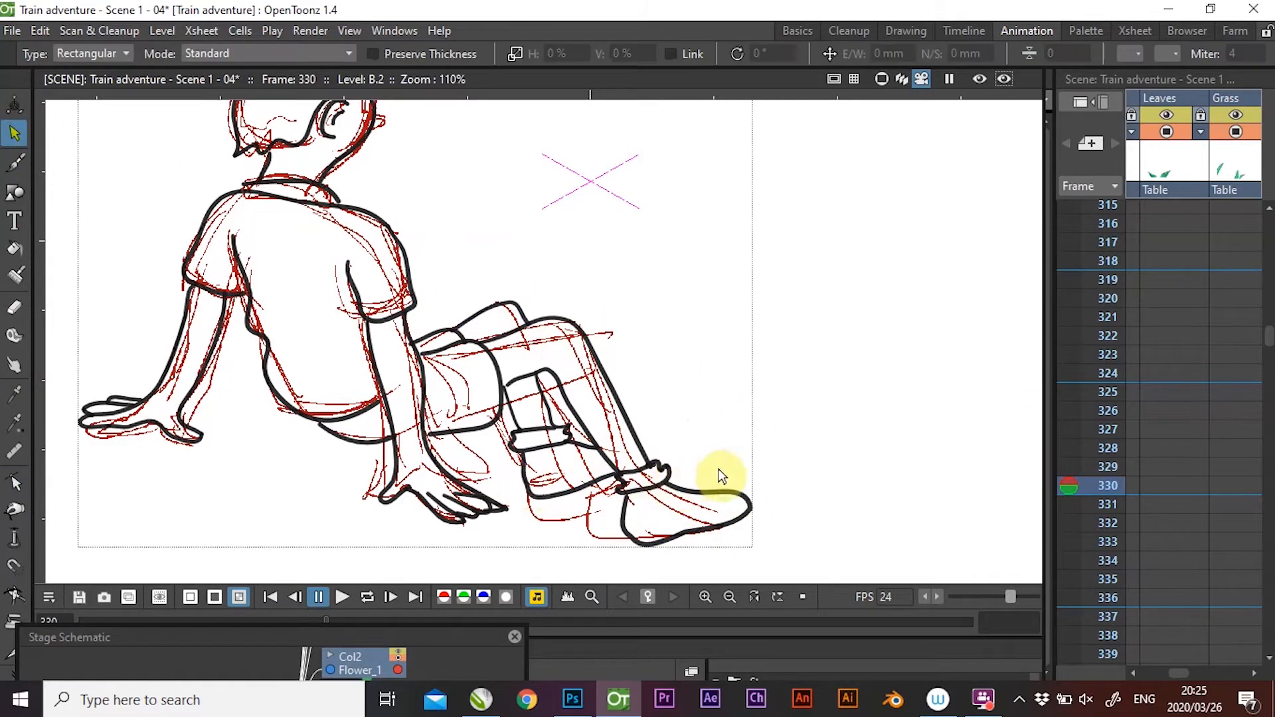
pyautogui.click(23, 30)
pyautogui.click(53, 90)
pyautogui.scroll(-2, 914, 549)
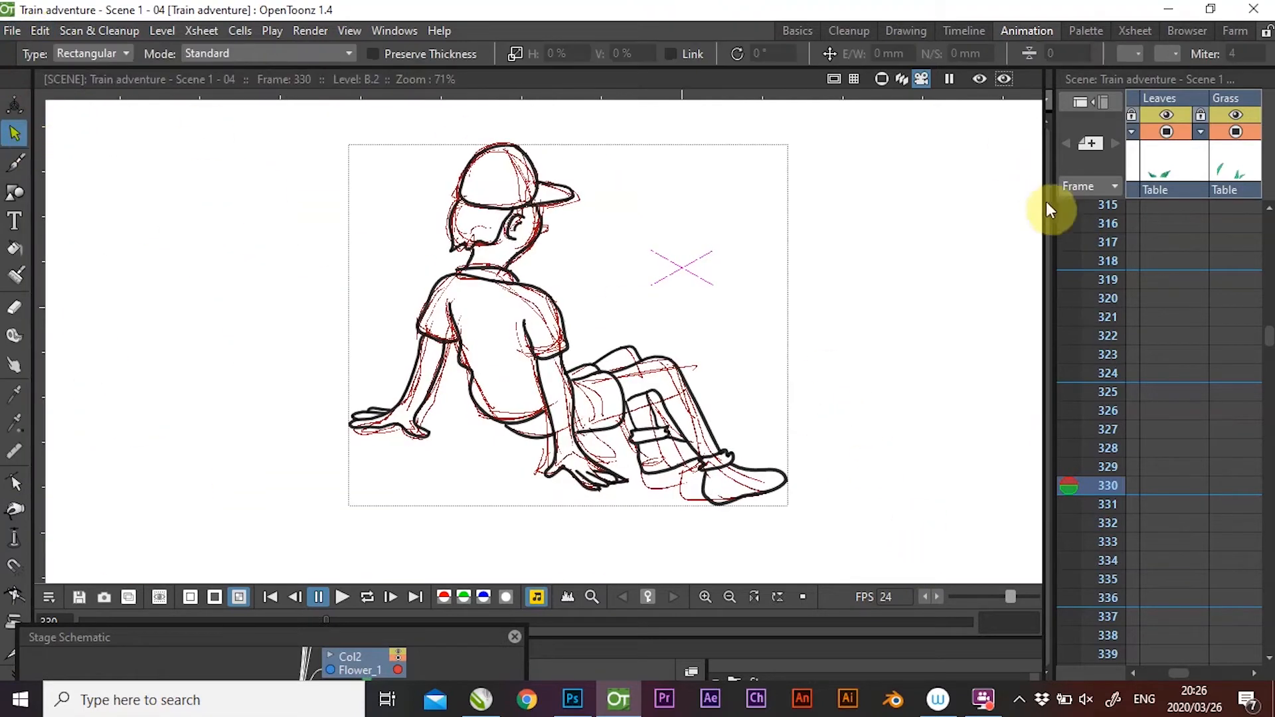
# Switch to the Drawing workspace and set palette style 3 to a skin brown (H 18, S 43, V 73).
pyautogui.moveTo(1056, 193); pyautogui.dragTo(712, 197)
pyautogui.click(904, 31)
pyautogui.click(1106, 221)
pyautogui.click(1104, 272)
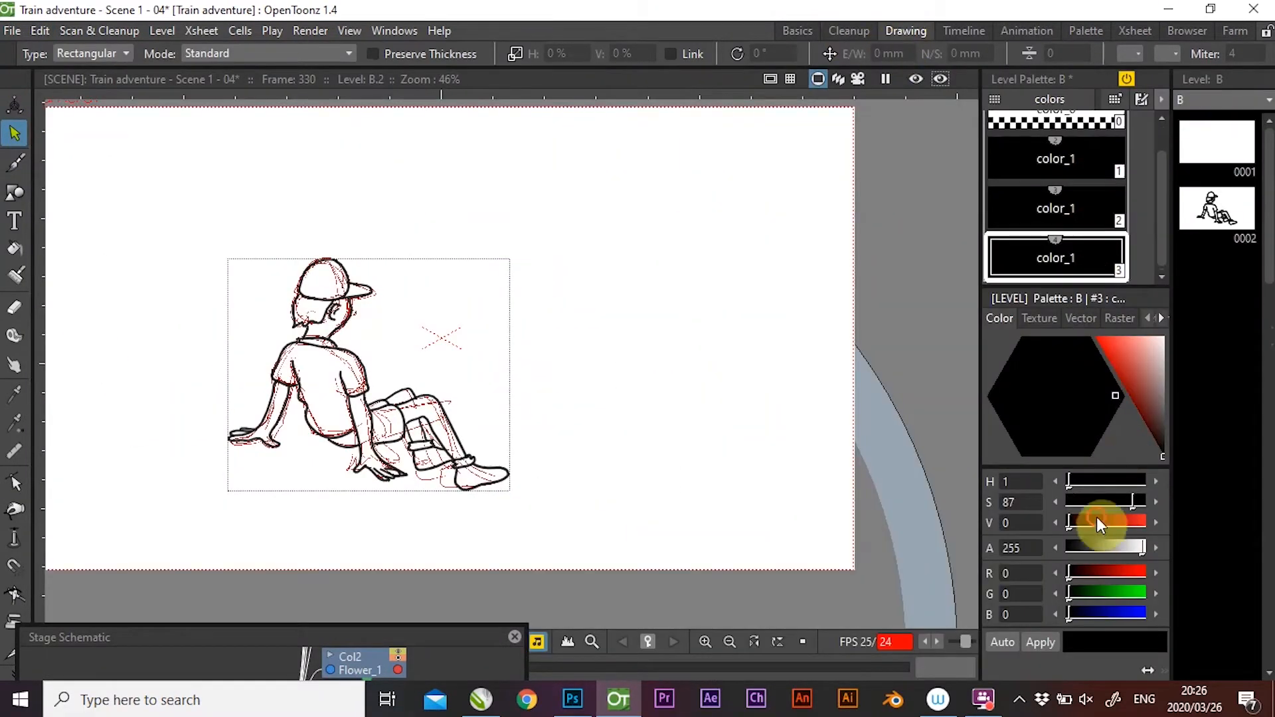
pyautogui.click(1097, 524)
pyautogui.click(1120, 432)
pyautogui.click(1145, 369)
pyautogui.click(1040, 642)
# Fill the boy's legs and arms with the skin brown and try the same fill on the head.
pyautogui.press('f')
pyautogui.click(432, 417)
pyautogui.click(258, 415)
pyautogui.click(385, 425)
pyautogui.click(325, 320)
# Close the face outline against the cap with its control points and fill the face and neck with skin brown.
pyautogui.scroll(3, 336, 317)
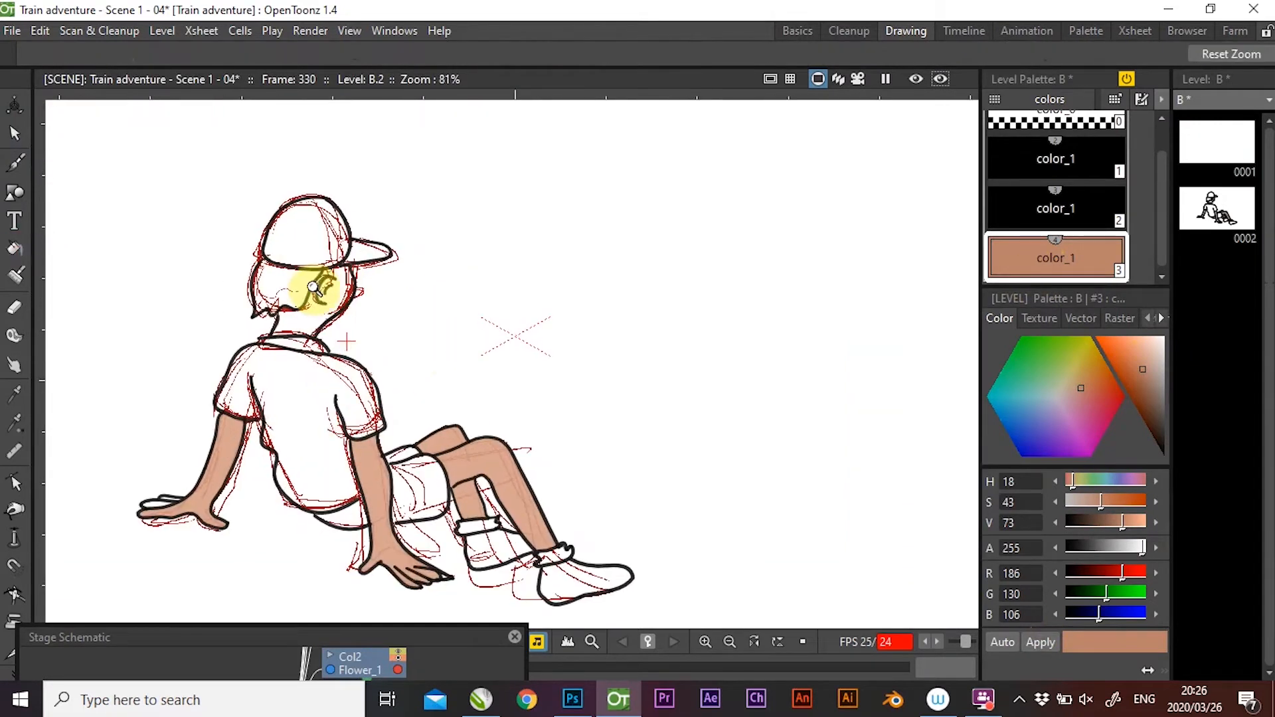
pyautogui.press('c')
pyautogui.click(359, 311)
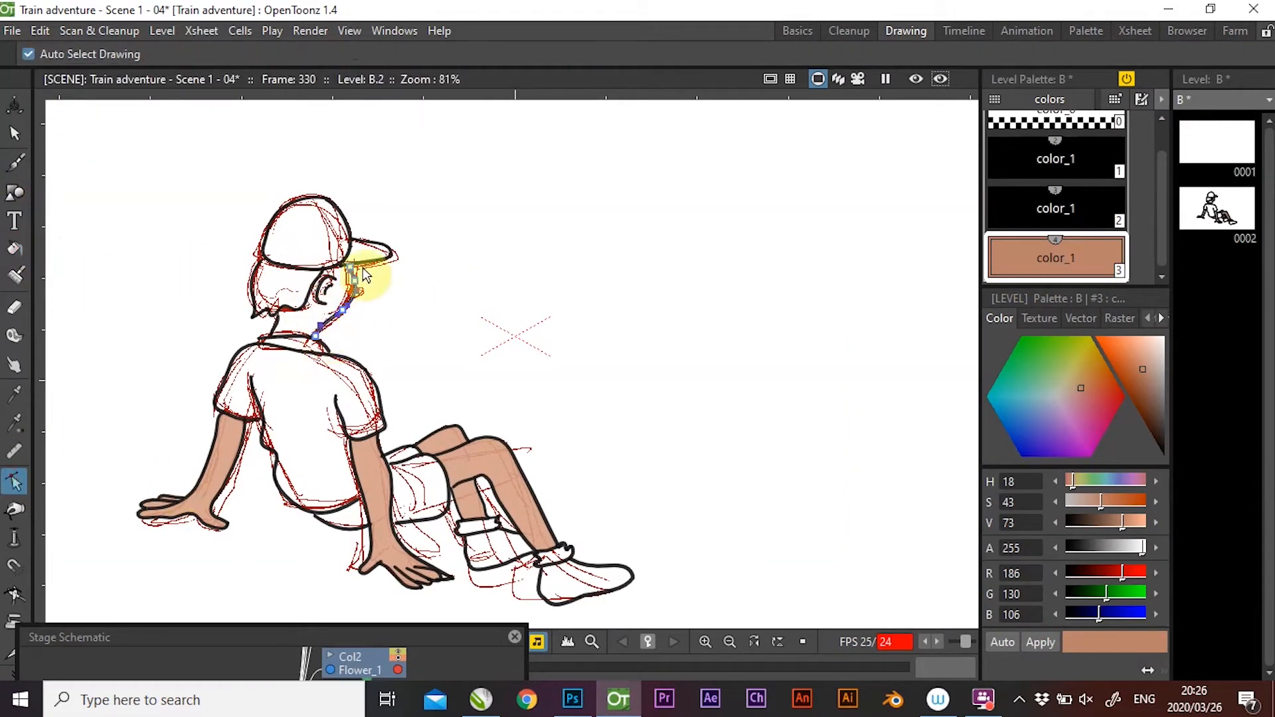
pyautogui.press('f')
pyautogui.click(285, 319)
# Enlarge the level palette, paste in another style and set it to yellow (H 46, S 95, V 100).
pyautogui.moveTo(1144, 290); pyautogui.dragTo(1147, 401)
pyautogui.hotkey('ctrl', 'v')
pyautogui.click(1110, 503)
pyautogui.moveTo(1171, 503); pyautogui.dragTo(1190, 510)
pyautogui.click(1151, 520)
pyautogui.click(1156, 502)
pyautogui.click(1040, 642)
pyautogui.click(1162, 500)
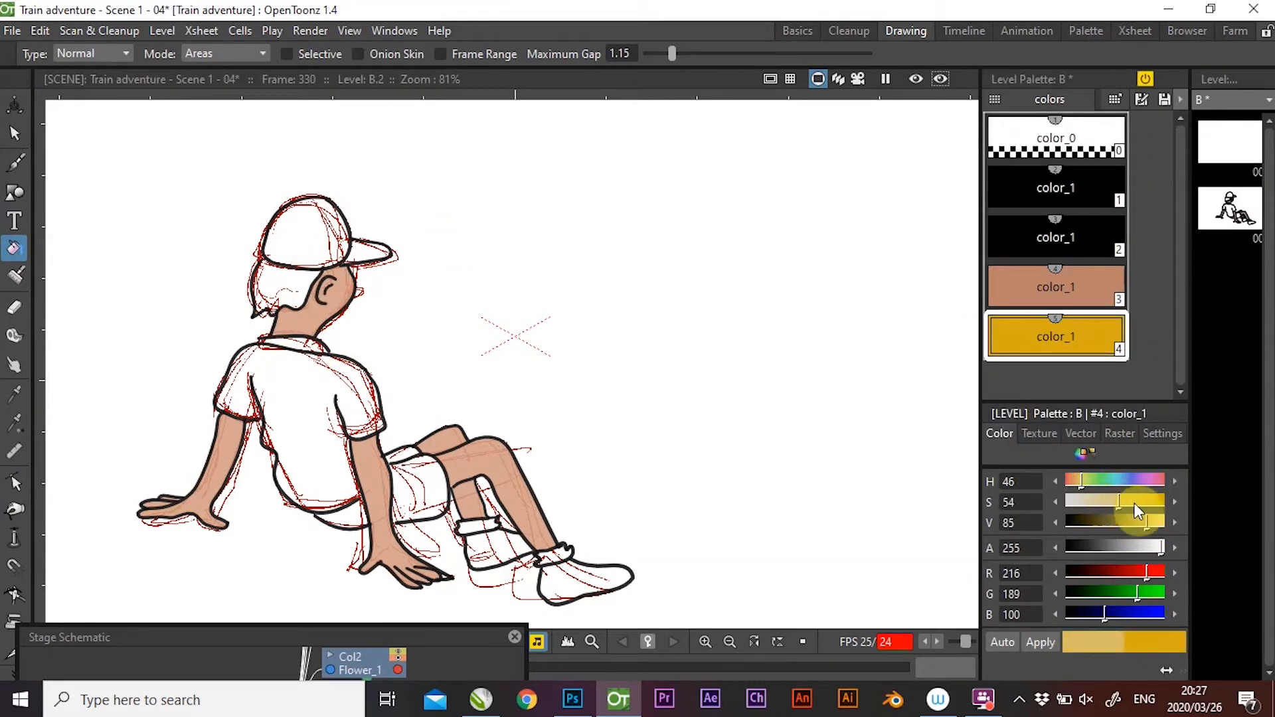
# Reshape the shirt's back and hem line with its control points, lowering the hem to close the outline.
pyautogui.click(15, 483)
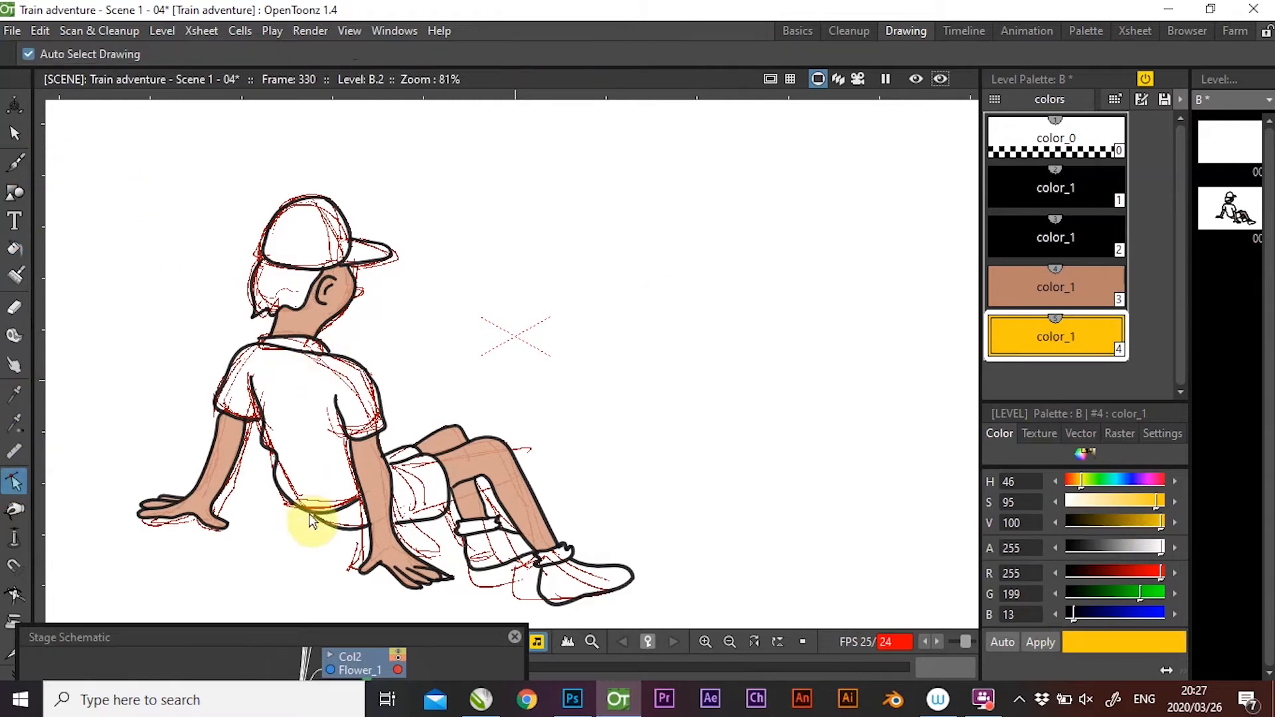
pyautogui.click(15, 247)
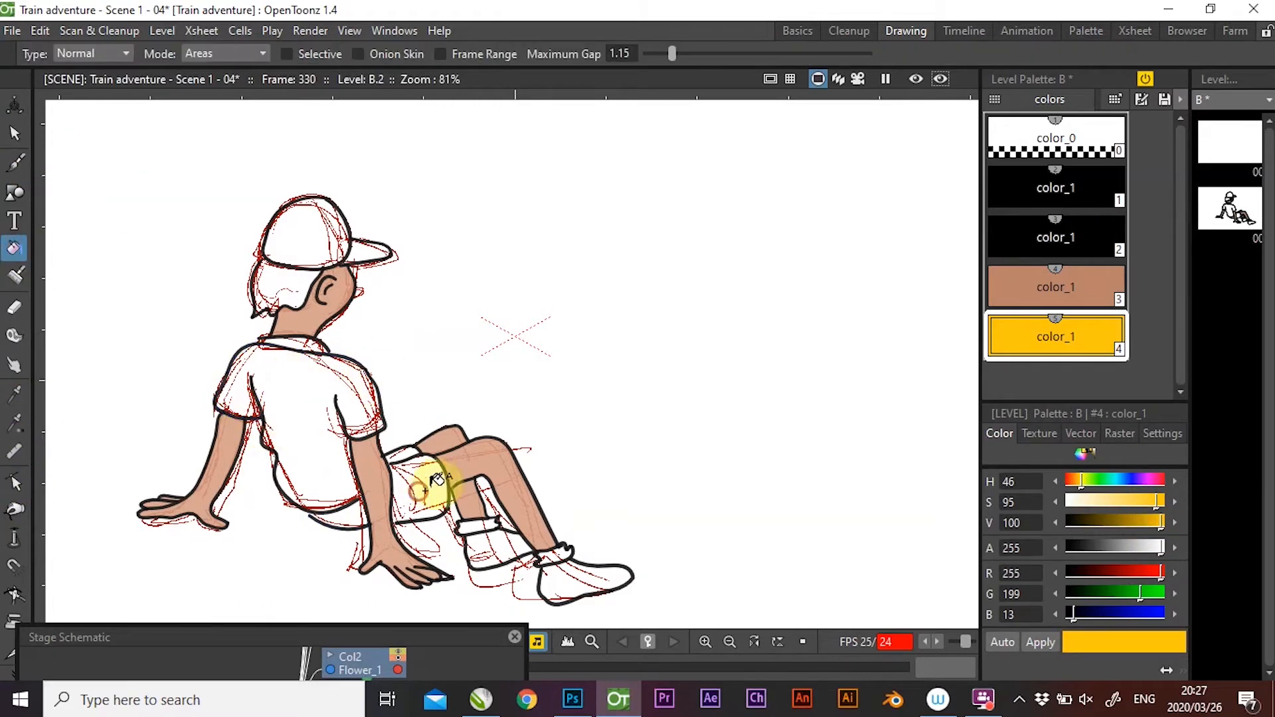
pyautogui.scroll(4, 360, 365)
pyautogui.press('b')
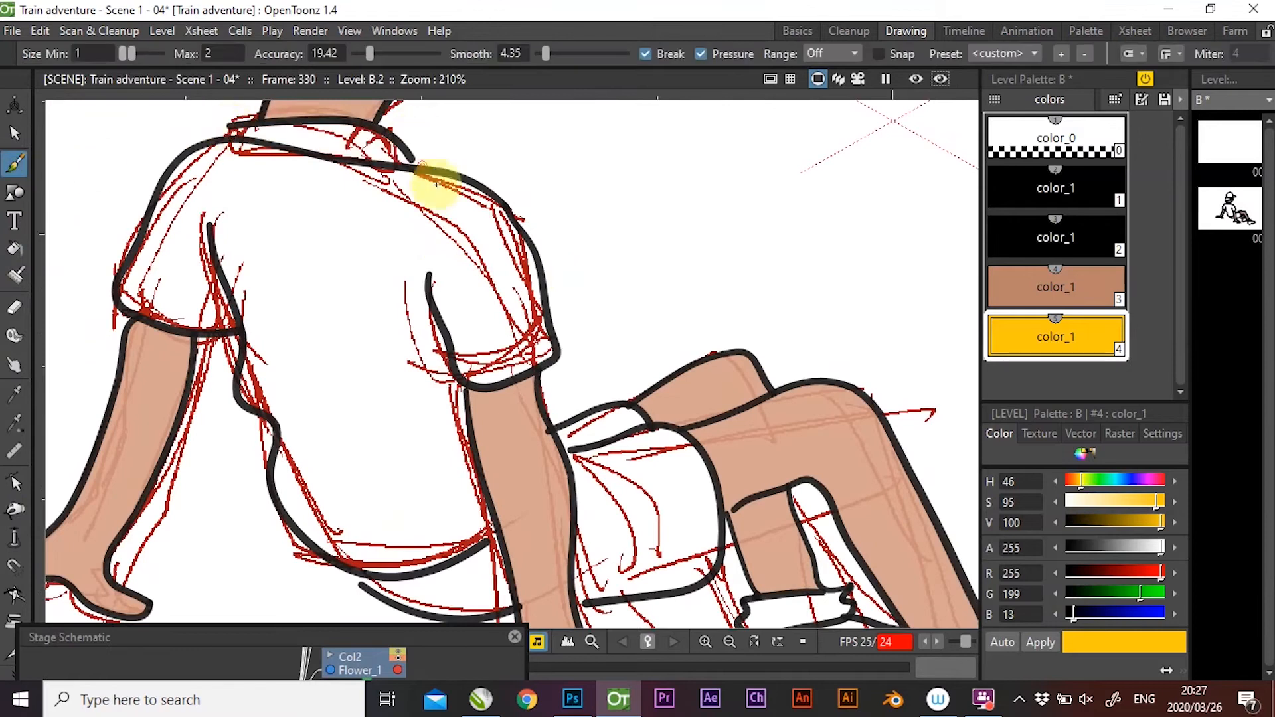
pyautogui.click(15, 482)
pyautogui.click(495, 537)
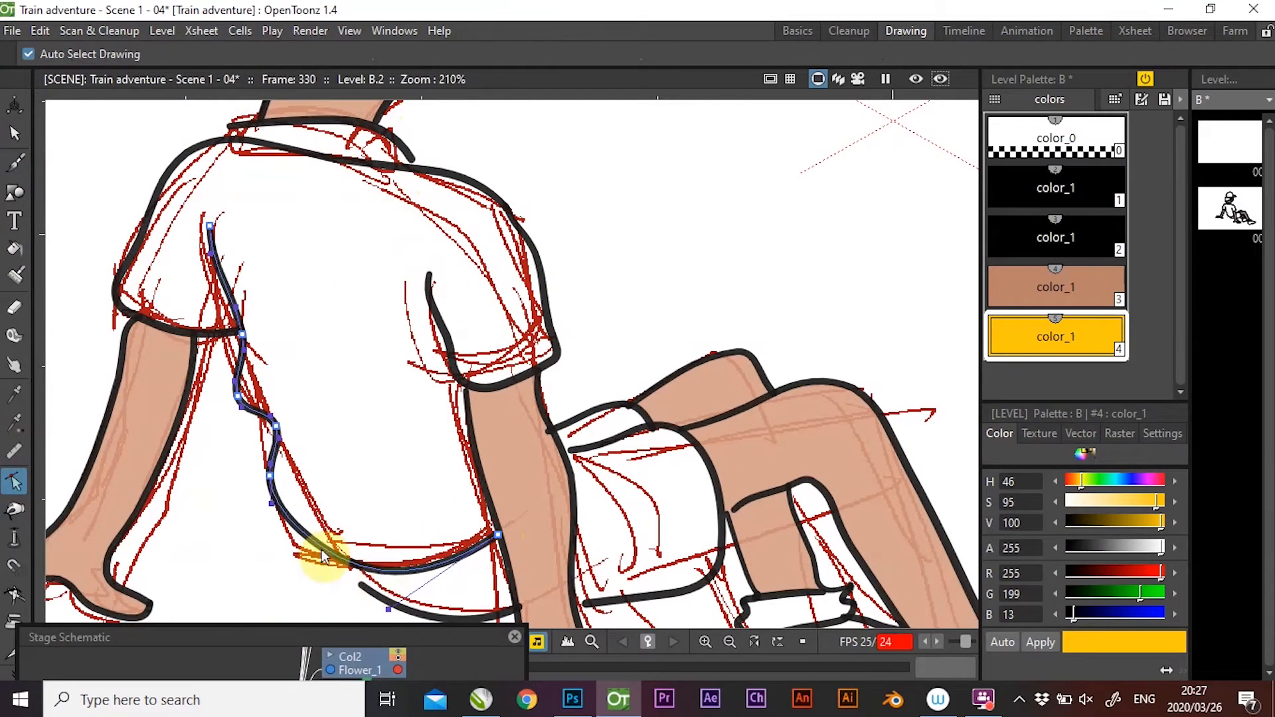
pyautogui.moveTo(375, 598); pyautogui.dragTo(407, 598)
pyautogui.click(14, 248)
pyautogui.click(14, 483)
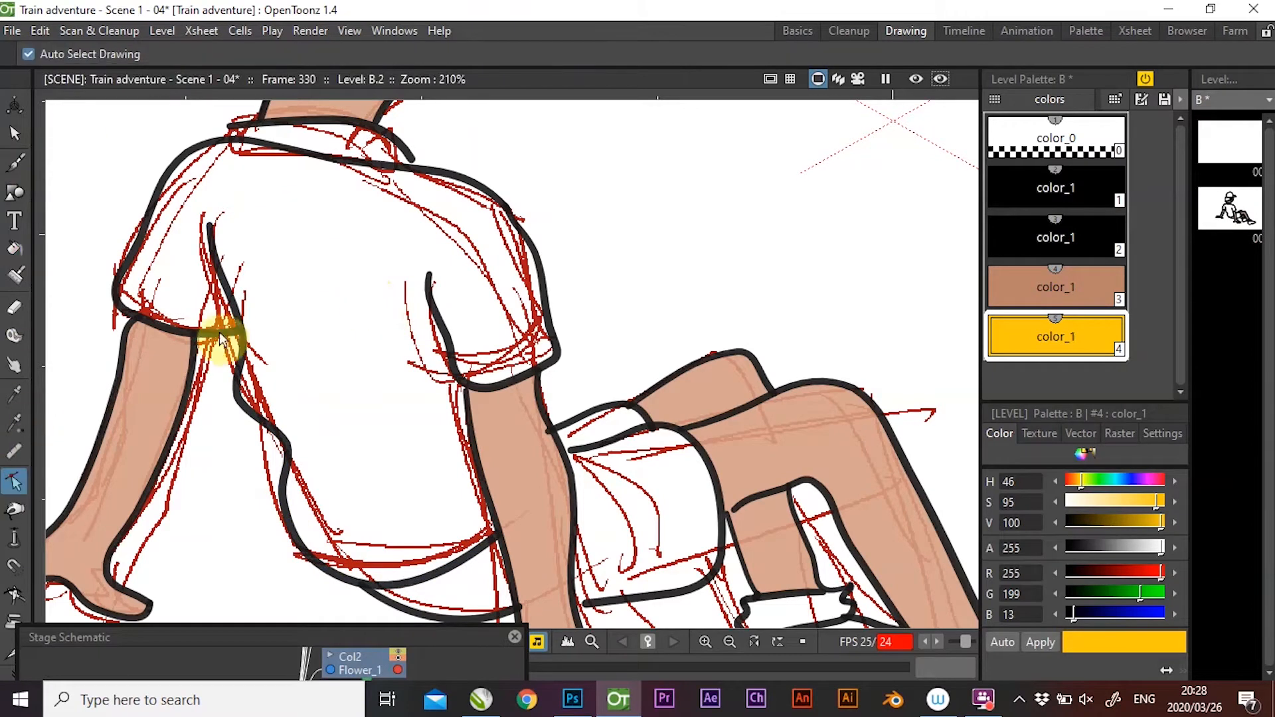
pyautogui.click(470, 411)
# Close both ends of the shirt collar with short black brush strokes.
pyautogui.click(14, 247)
pyautogui.click(14, 483)
pyautogui.click(241, 133)
pyautogui.click(1086, 197)
pyautogui.click(14, 162)
pyautogui.moveTo(229, 127); pyautogui.dragTo(230, 141)
pyautogui.moveTo(412, 158); pyautogui.dragTo(410, 166)
# Complete the shirt's yellow fill by filling its collar.
pyautogui.click(15, 247)
pyautogui.click(342, 138)
pyautogui.click(1056, 337)
pyautogui.click(342, 140)
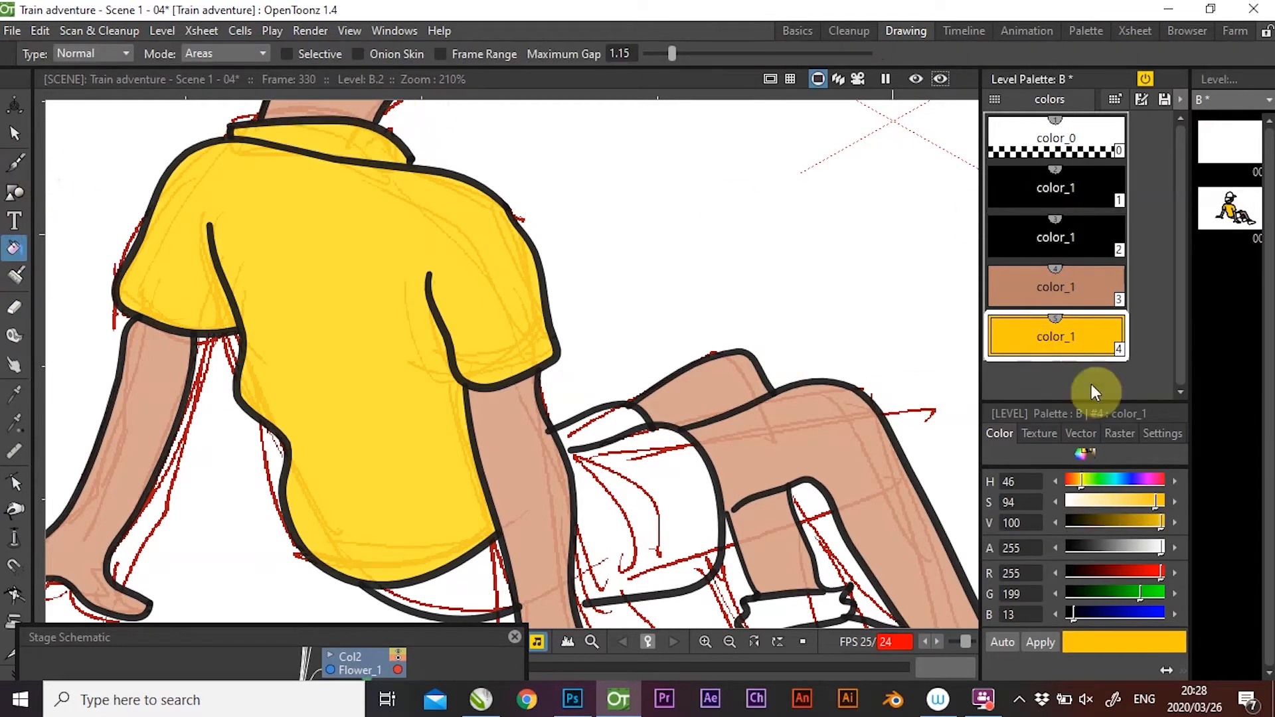
# Set palette style 2 to blue (H 240, S 100, V 67) and fill the shorts' far leg and seat.
pyautogui.click(1076, 234)
pyautogui.click(1131, 614)
pyautogui.click(1040, 642)
pyautogui.click(601, 429)
pyautogui.click(511, 579)
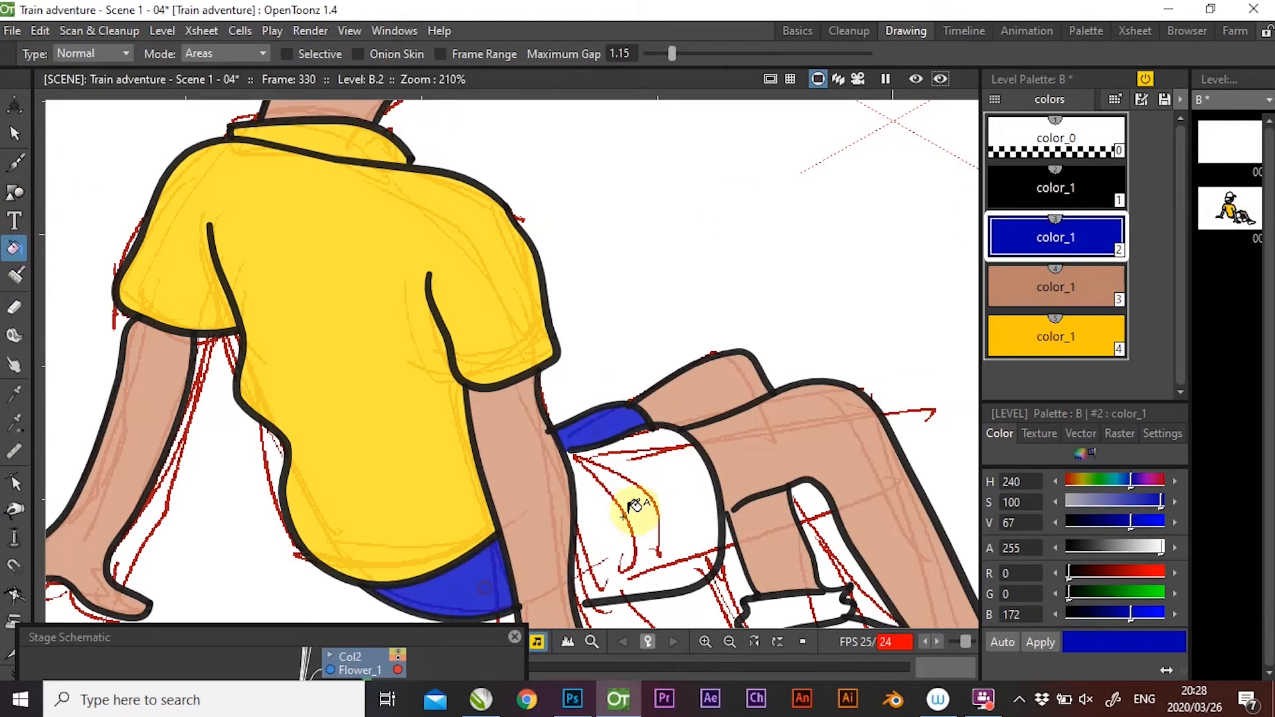
# Adjust the control points of the near and far shorts legs to close their gaps, and test the fill on the near thigh.
pyautogui.click(14, 483)
pyautogui.click(597, 602)
pyautogui.moveTo(586, 603); pyautogui.dragTo(575, 599)
pyautogui.moveTo(569, 450); pyautogui.dragTo(565, 453)
pyautogui.click(646, 416)
pyautogui.moveTo(654, 428); pyautogui.dragTo(632, 403)
pyautogui.click(676, 372)
pyautogui.click(14, 249)
pyautogui.click(755, 469)
# Extend the line under the near thigh to the shorts' hem and adjust the end of the far shorts leg's outline.
pyautogui.click(13, 484)
pyautogui.click(733, 516)
pyautogui.moveTo(733, 512); pyautogui.dragTo(725, 514)
pyautogui.click(650, 417)
pyautogui.moveTo(652, 425); pyautogui.dragTo(658, 427)
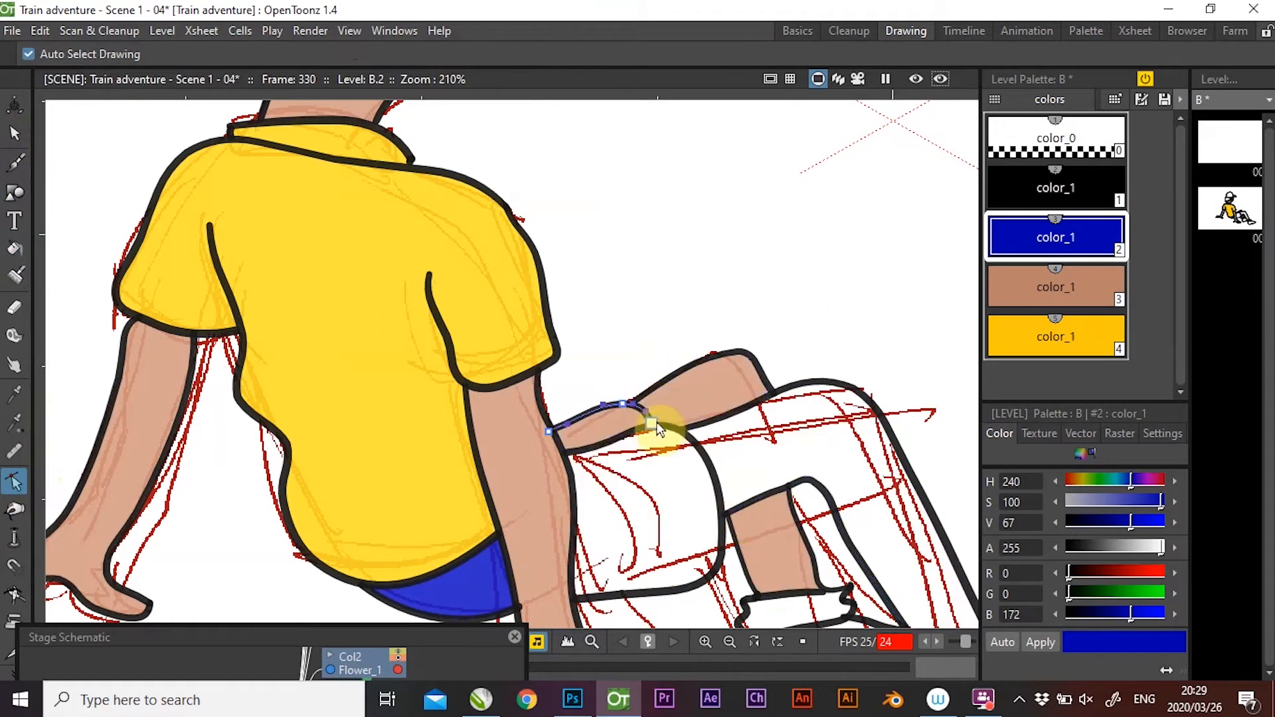
# Fill the far shorts leg and the far thigh with blue.
pyautogui.click(15, 249)
pyautogui.click(607, 426)
pyautogui.click(698, 399)
# Adjust the near shorts leg's lower edge and hem with their control points, undoing the last change along the way.
pyautogui.click(13, 484)
pyautogui.click(612, 597)
pyautogui.moveTo(577, 599); pyautogui.dragTo(575, 590)
pyautogui.moveTo(568, 453); pyautogui.dragTo(571, 455)
pyautogui.moveTo(709, 457); pyautogui.dragTo(704, 458)
pyautogui.moveTo(723, 552); pyautogui.dragTo(715, 566)
pyautogui.hotkey('ctrl', 'z')
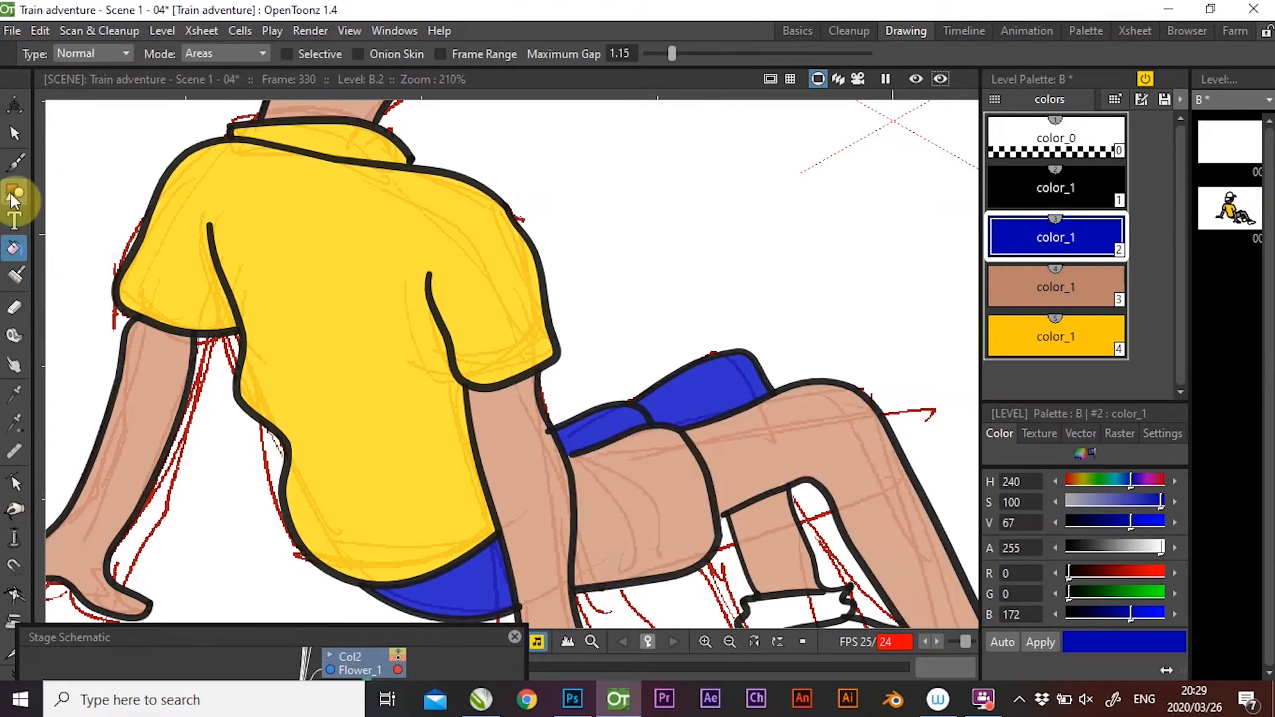
pyautogui.click(15, 483)
pyautogui.click(731, 524)
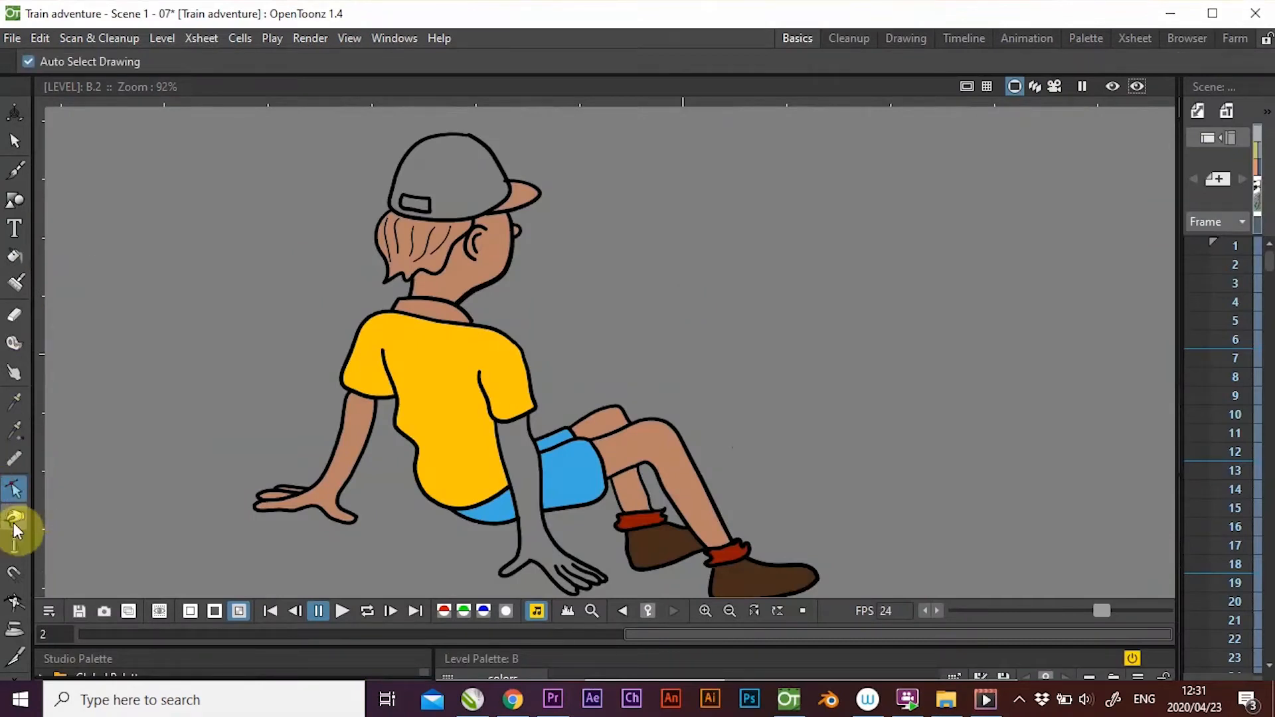
# Adjust the line thickness of the boy's face outline near the cap with the Pump tool at size 20.
pyautogui.click(14, 543)
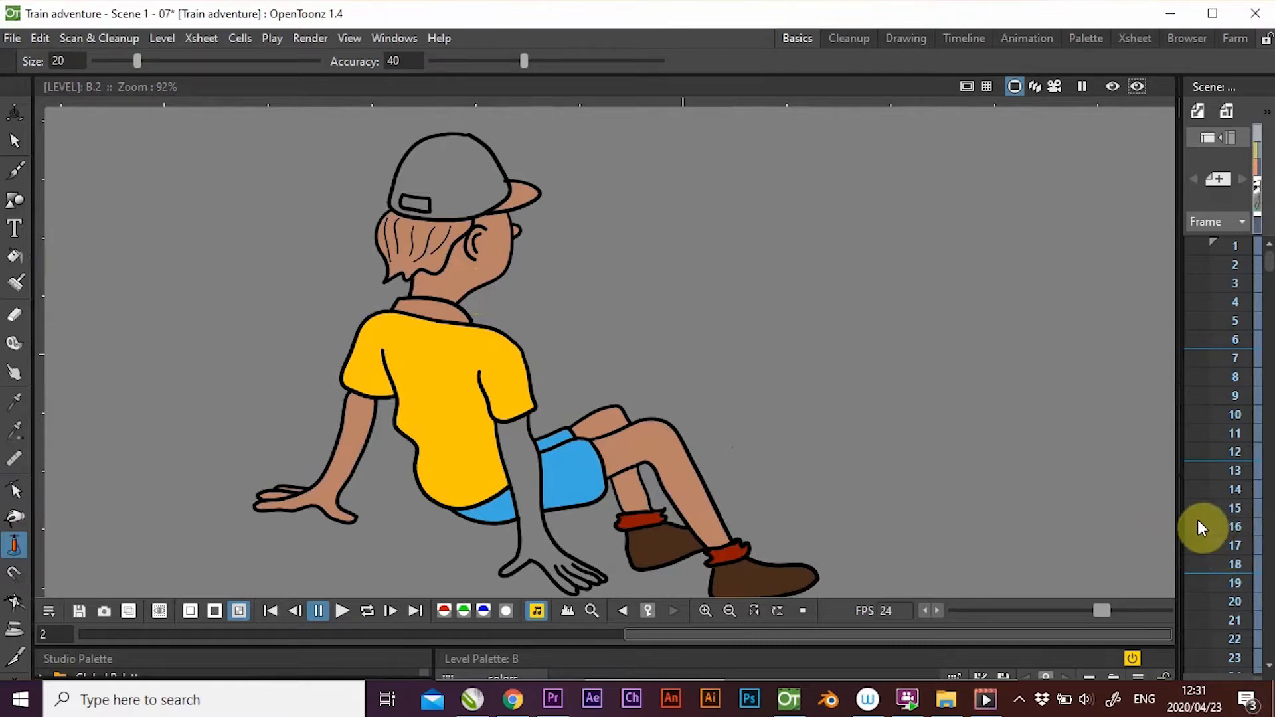
pyautogui.hotkey('shift', 'space')
pyautogui.moveTo(653, 324); pyautogui.dragTo(663, 349)
pyautogui.hotkey('shift', 'space')
pyautogui.hotkey('shift', 'space')
pyautogui.click(18, 521)
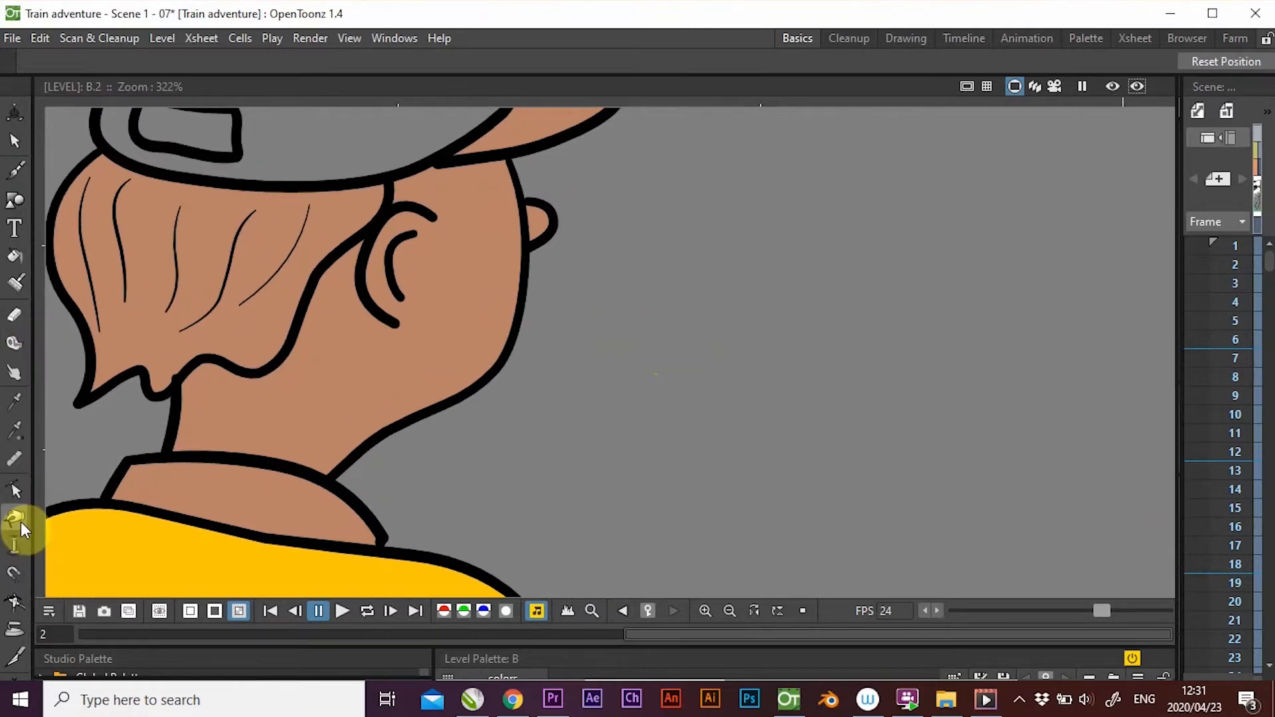
pyautogui.click(14, 547)
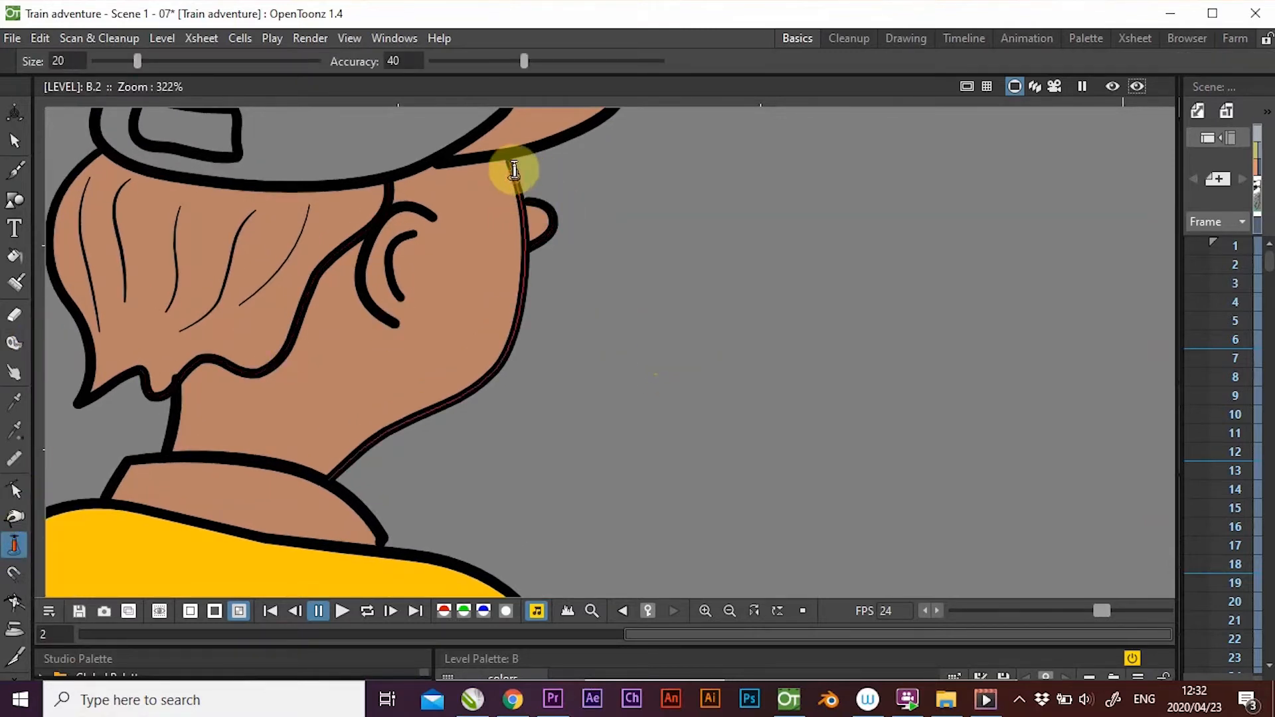
pyautogui.moveTo(532, 165)
pyautogui.mouseDown()
pyautogui.moveTo(561, 151)
pyautogui.moveTo(512, 182)
pyautogui.moveTo(556, 158)
pyautogui.moveTo(518, 190)
pyautogui.moveTo(539, 159)
pyautogui.mouseUp()
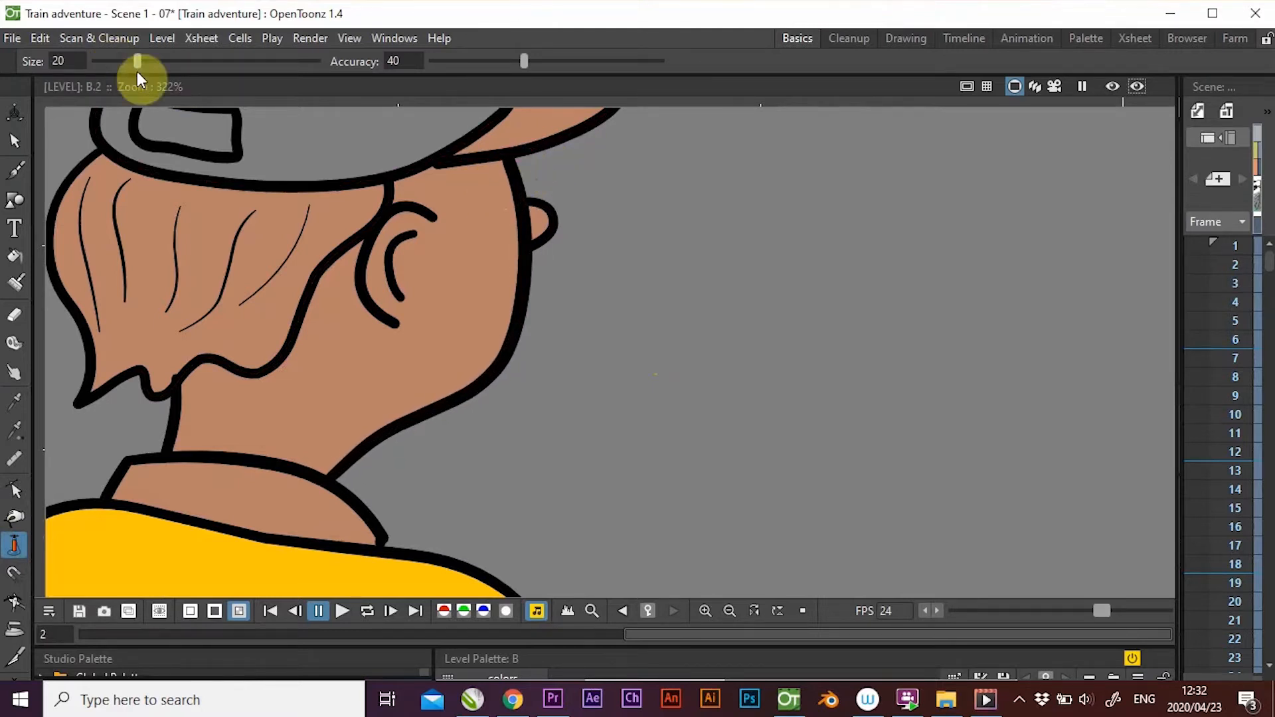
# Reduce the Pump tool's size to 4.37 and thin the face outline along the neck, jaw and cheek.
pyautogui.moveTo(137, 59); pyautogui.dragTo(110, 65)
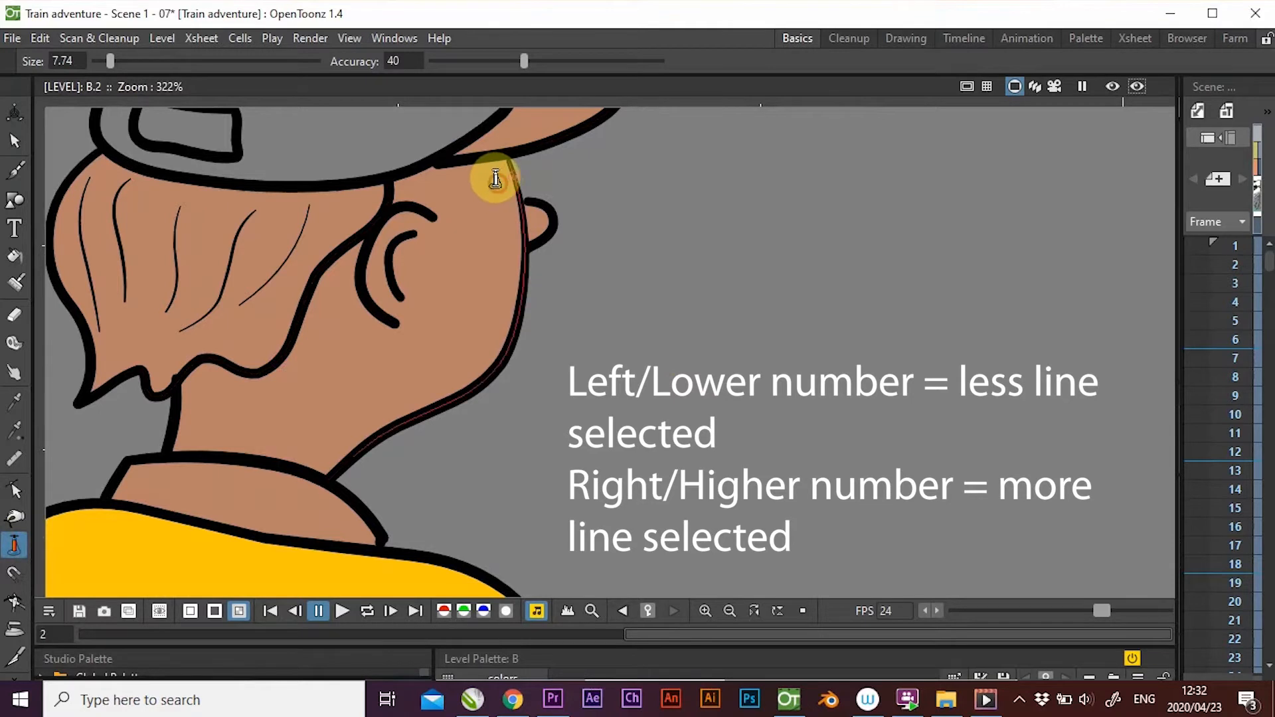
pyautogui.moveTo(110, 63); pyautogui.dragTo(103, 65)
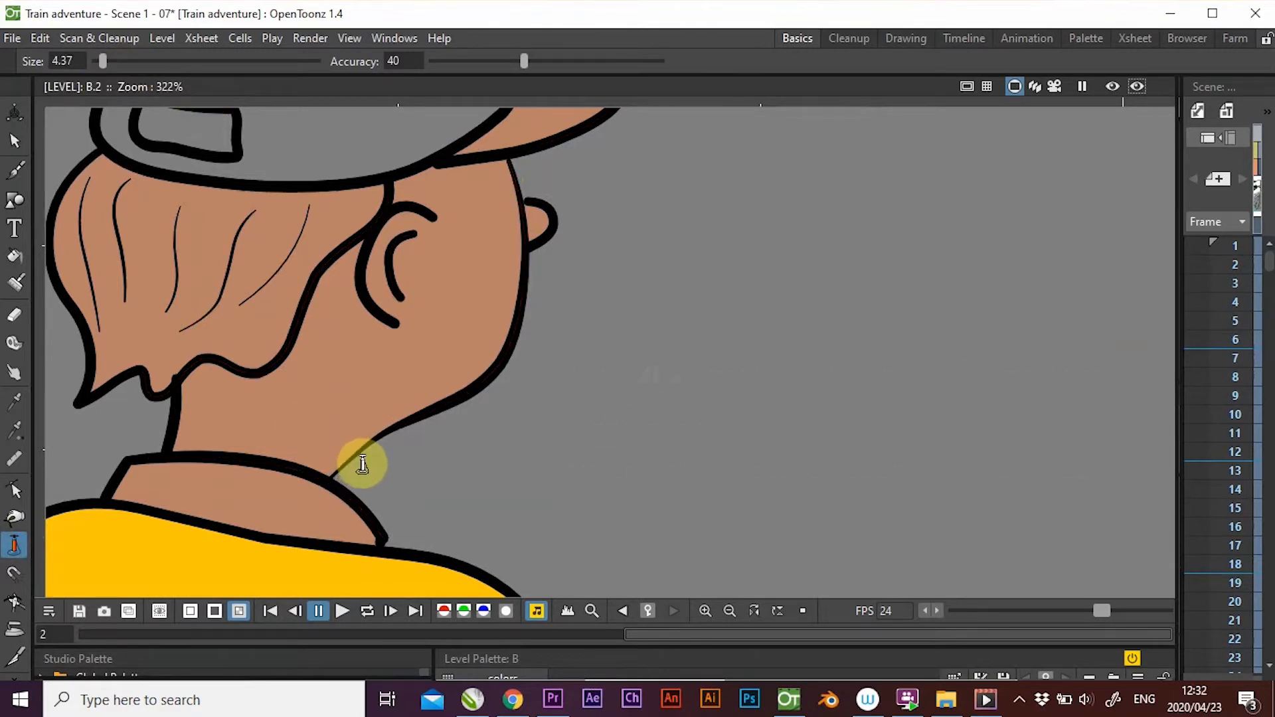
pyautogui.moveTo(362, 463); pyautogui.dragTo(512, 236)
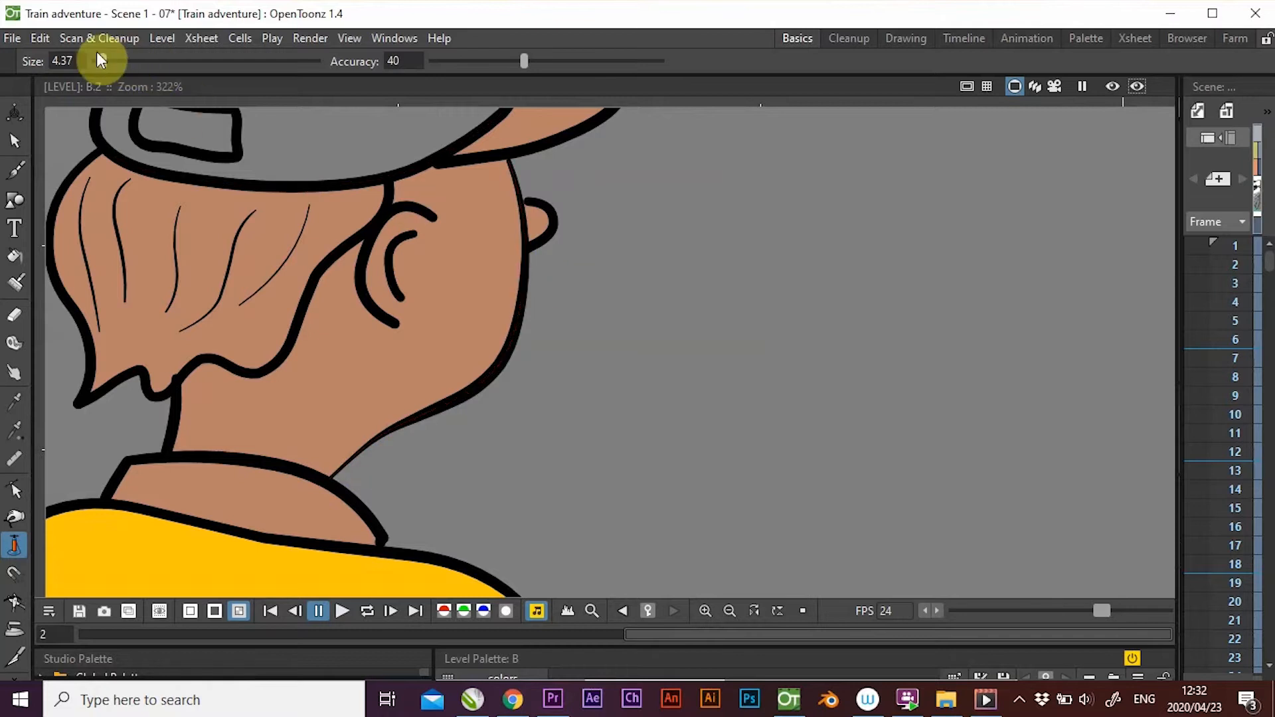
pyautogui.moveTo(525, 344)
pyautogui.mouseDown()
pyautogui.moveTo(495, 322)
pyautogui.moveTo(518, 332)
pyautogui.moveTo(558, 257)
pyautogui.moveTo(540, 195)
pyautogui.moveTo(568, 175)
pyautogui.moveTo(521, 199)
pyautogui.mouseUp()
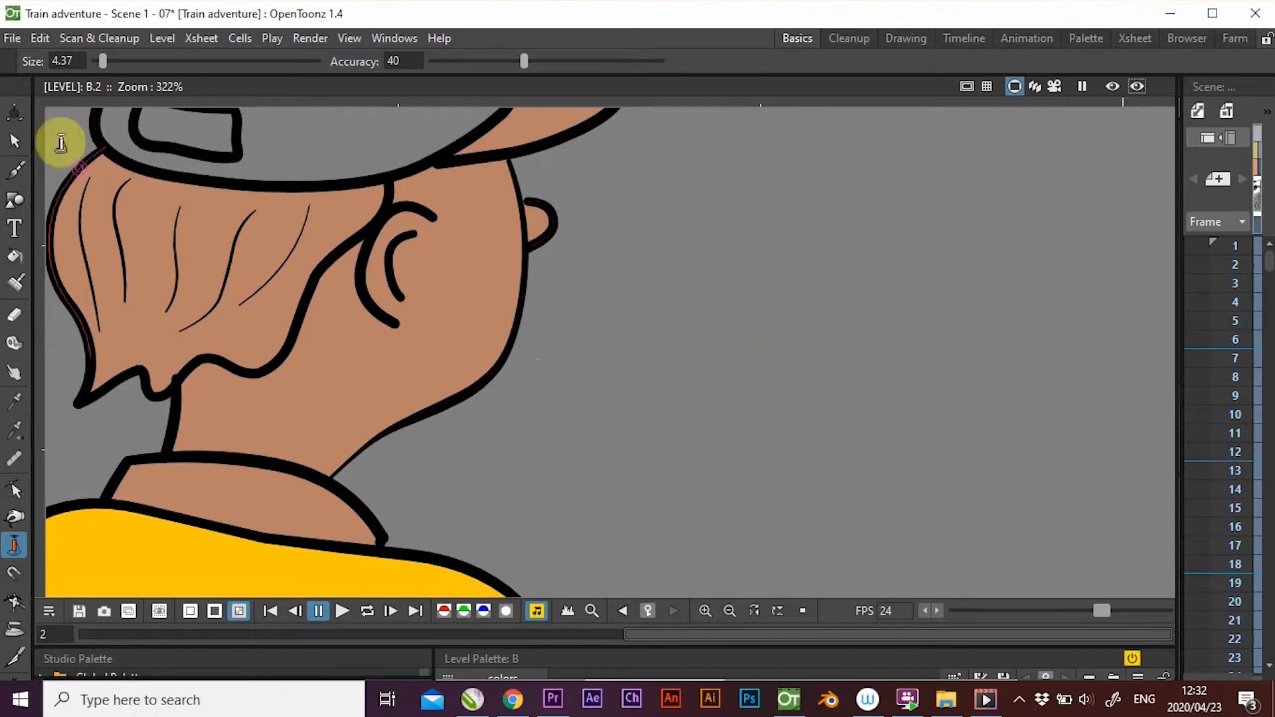
# Join the nose's upper end to the face line, and thin the nose and collar outlines with the Pump tool.
pyautogui.click(15, 140)
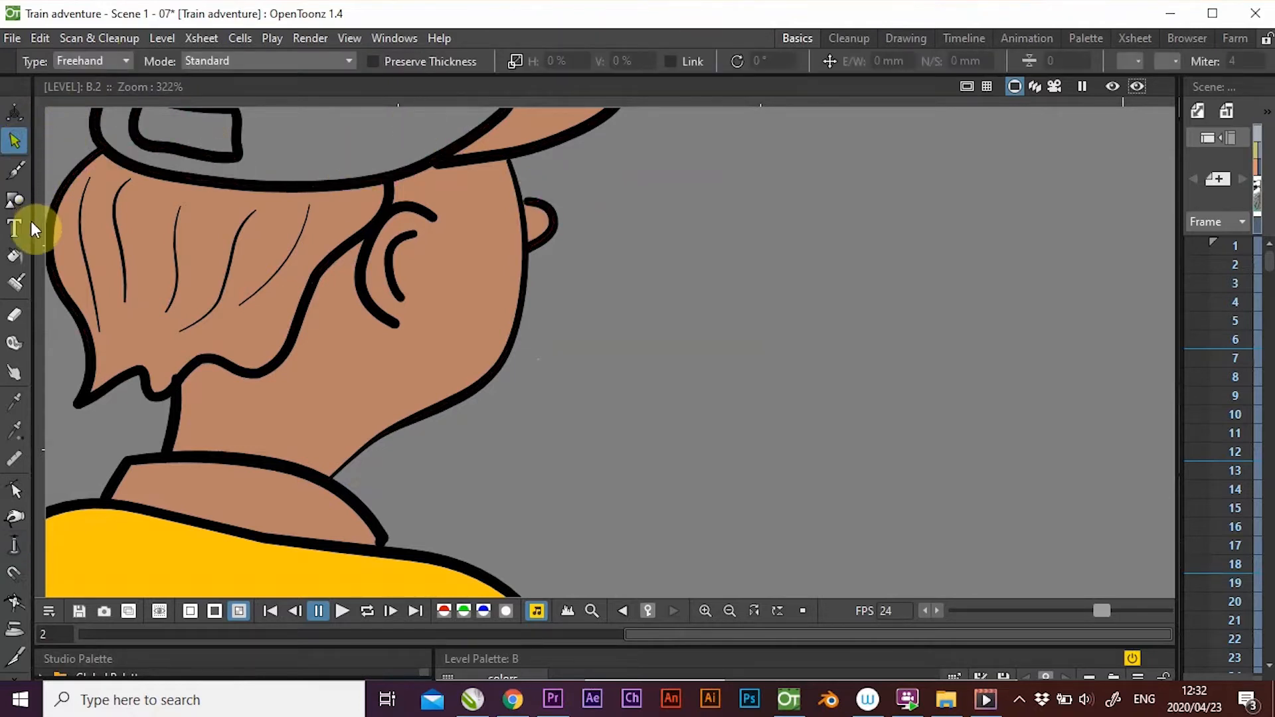
pyautogui.click(18, 494)
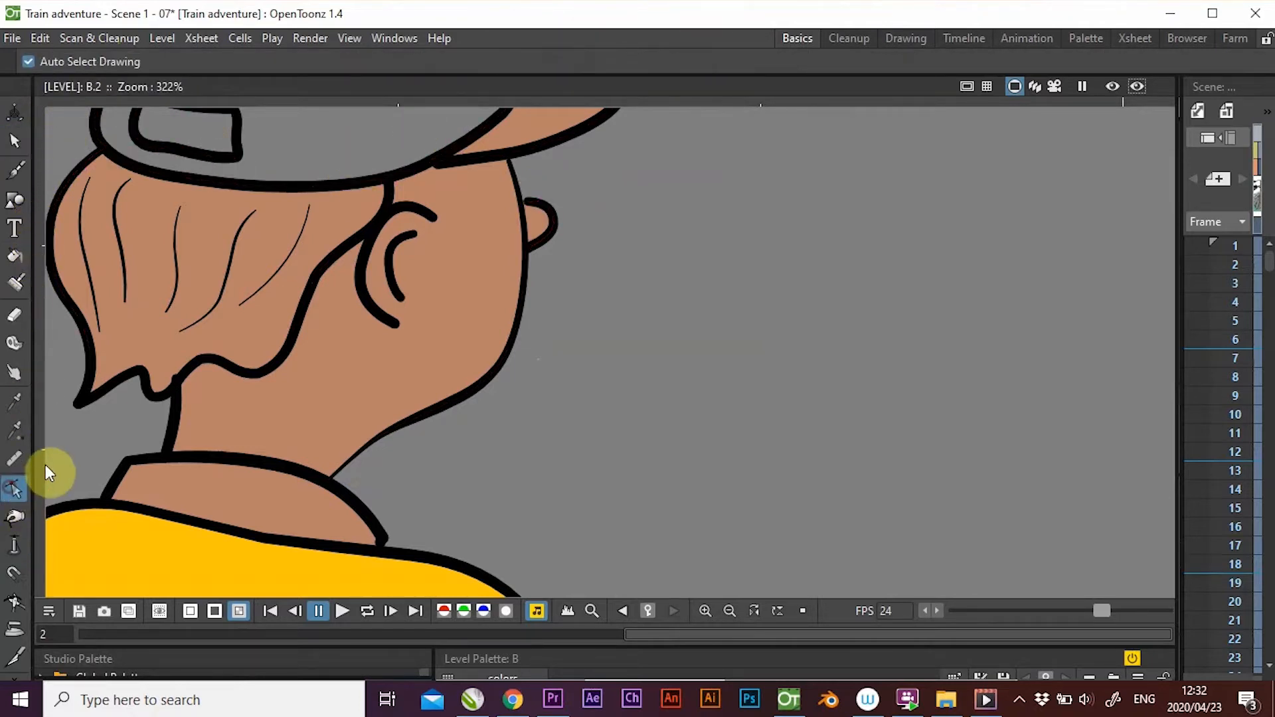
pyautogui.click(528, 201)
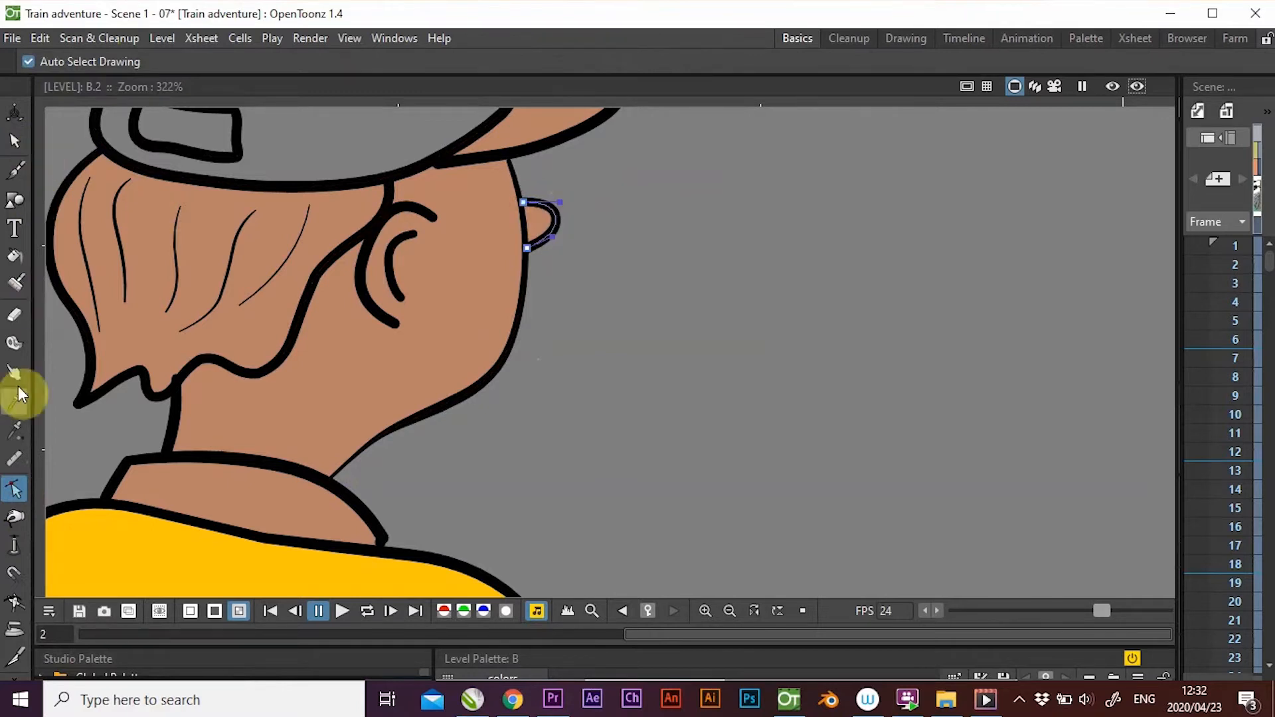
pyautogui.click(14, 546)
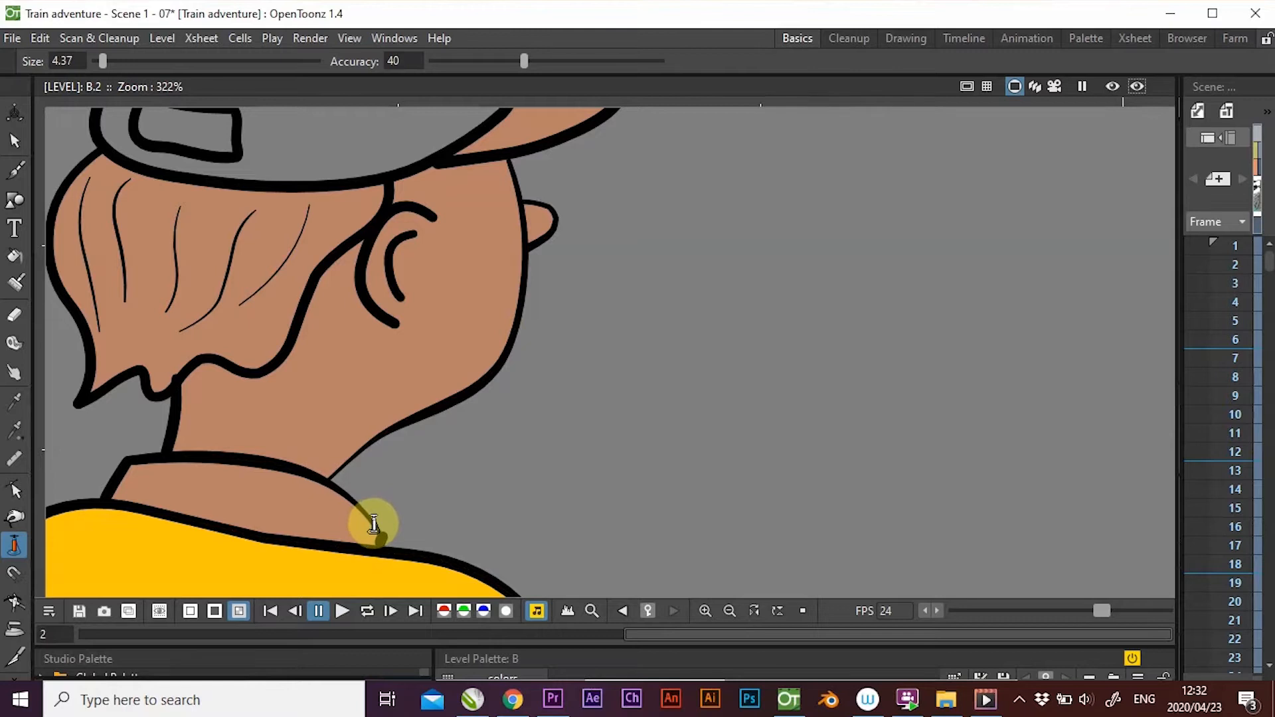
pyautogui.moveTo(370, 524); pyautogui.dragTo(120, 474)
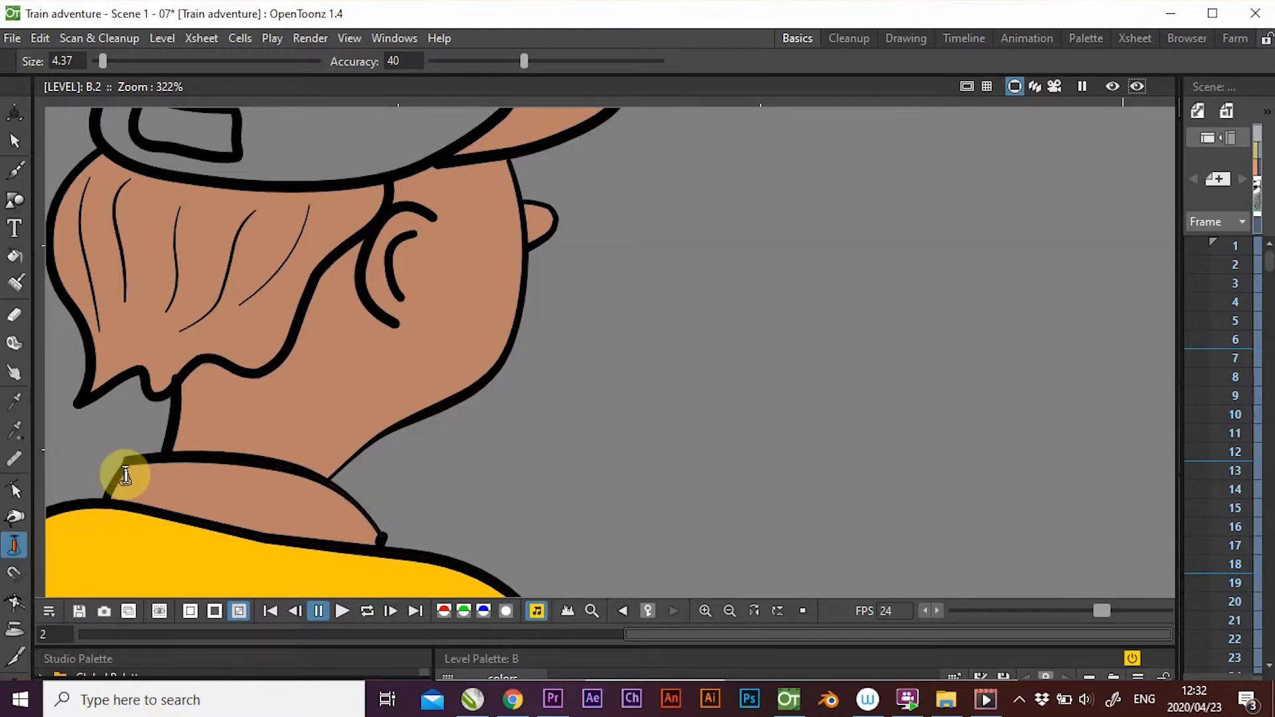
# Enlarge the level palette area and choose the yellow-green style 6 for brushing on the shirt.
pyautogui.hotkey('shift', 'space')
pyautogui.moveTo(619, 353)
pyautogui.mouseDown()
pyautogui.moveTo(635, 384)
pyautogui.moveTo(678, 290)
pyautogui.moveTo(707, 308)
pyautogui.moveTo(711, 293)
pyautogui.moveTo(667, 259)
pyautogui.moveTo(710, 290)
pyautogui.moveTo(666, 193)
pyautogui.moveTo(775, 352)
pyautogui.moveTo(765, 300)
pyautogui.moveTo(717, 333)
pyautogui.moveTo(863, 248)
pyautogui.moveTo(830, 221)
pyautogui.moveTo(808, 228)
pyautogui.moveTo(845, 217)
pyautogui.moveTo(841, 193)
pyautogui.mouseUp()
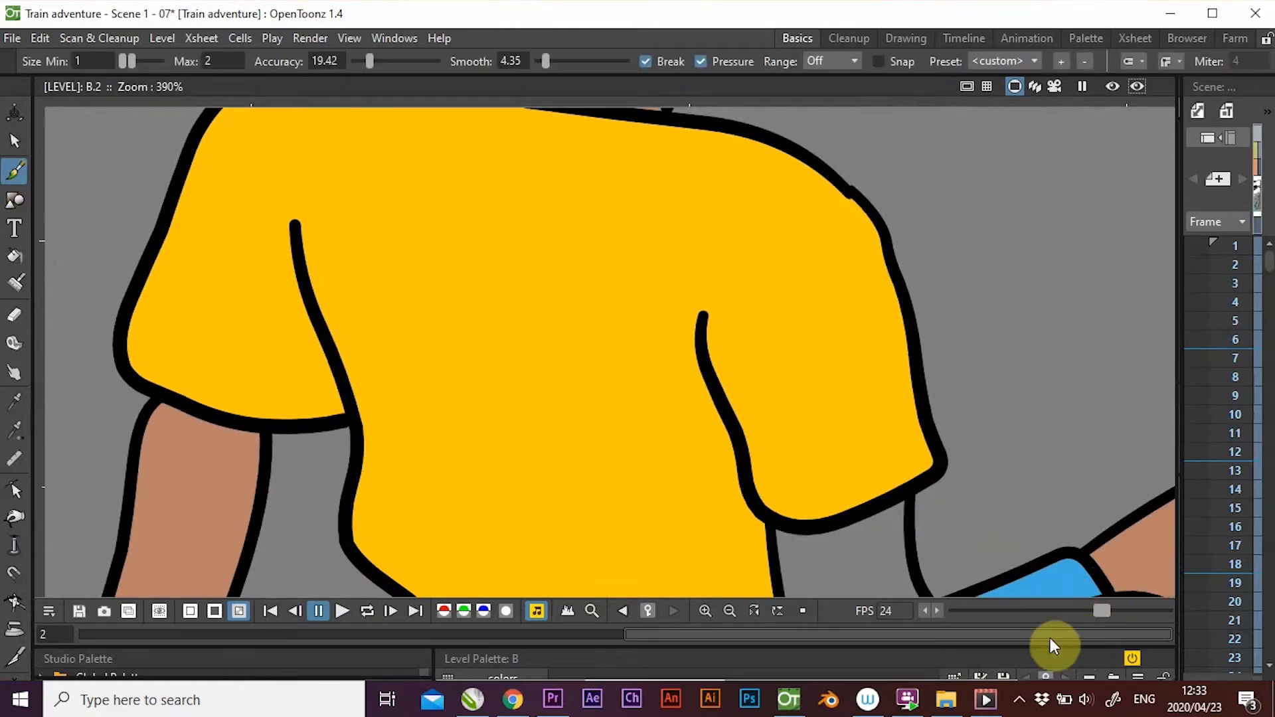
pyautogui.moveTo(1050, 645); pyautogui.dragTo(1028, 519)
pyautogui.click(810, 639)
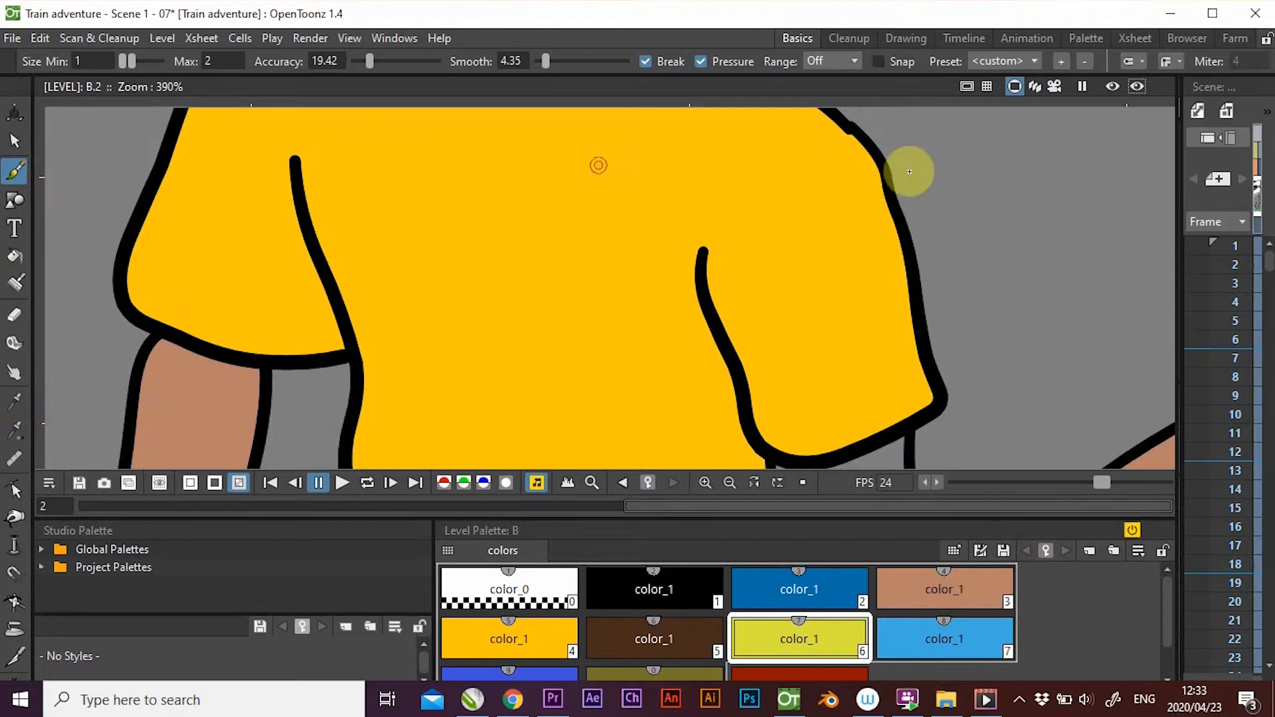
# Brush a wavy yellow-green line across the shirt's shoulders and fill the area above it with the same colour.
pyautogui.press('space')
pyautogui.moveTo(926, 265); pyautogui.dragTo(951, 359)
pyautogui.click(15, 171)
pyautogui.click(807, 240)
pyautogui.moveTo(717, 281)
pyautogui.mouseDown()
pyautogui.moveTo(619, 256)
pyautogui.moveTo(456, 267)
pyautogui.moveTo(405, 242)
pyautogui.moveTo(365, 178)
pyautogui.moveTo(326, 158)
pyautogui.mouseUp()
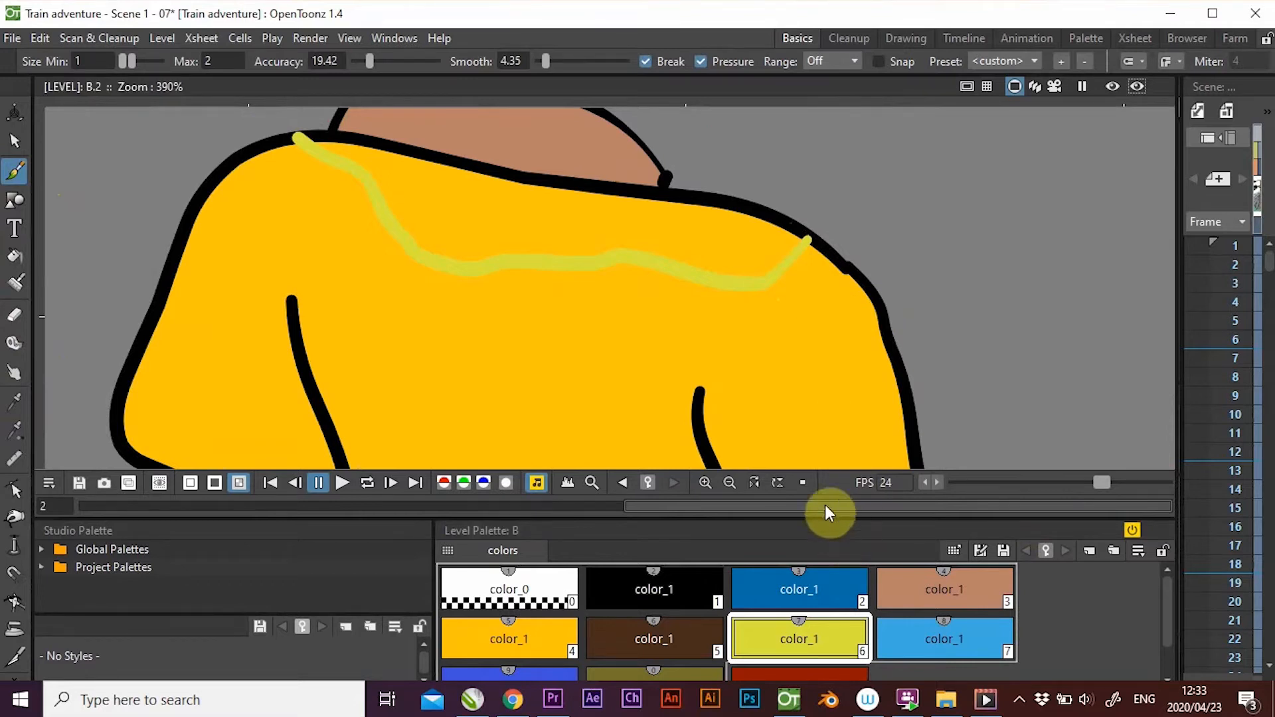
pyautogui.click(13, 257)
pyautogui.click(476, 198)
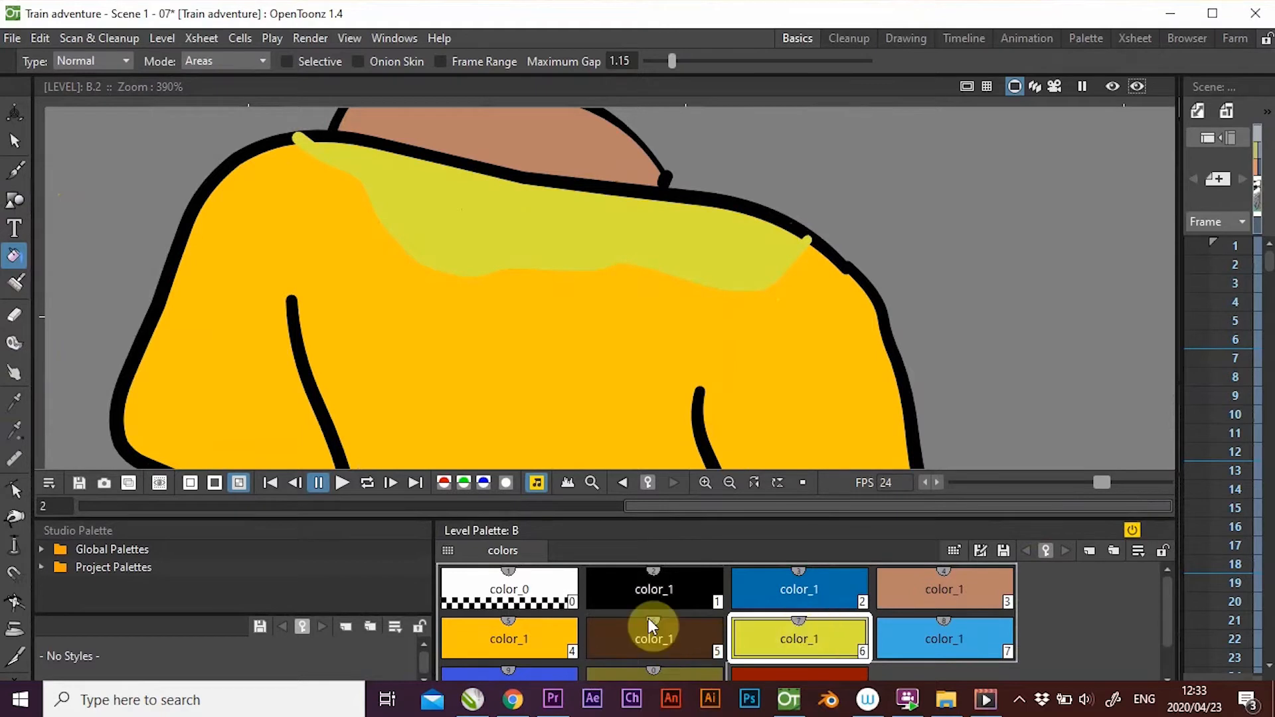
# Duplicate the shirt's yellow-orange style 4 twice in the level palette.
pyautogui.click(15, 177)
pyautogui.press('space')
pyautogui.moveTo(623, 282)
pyautogui.mouseDown()
pyautogui.moveTo(649, 121)
pyautogui.moveTo(615, 251)
pyautogui.moveTo(544, 228)
pyautogui.moveTo(364, 227)
pyautogui.mouseUp()
pyautogui.click(24, 176)
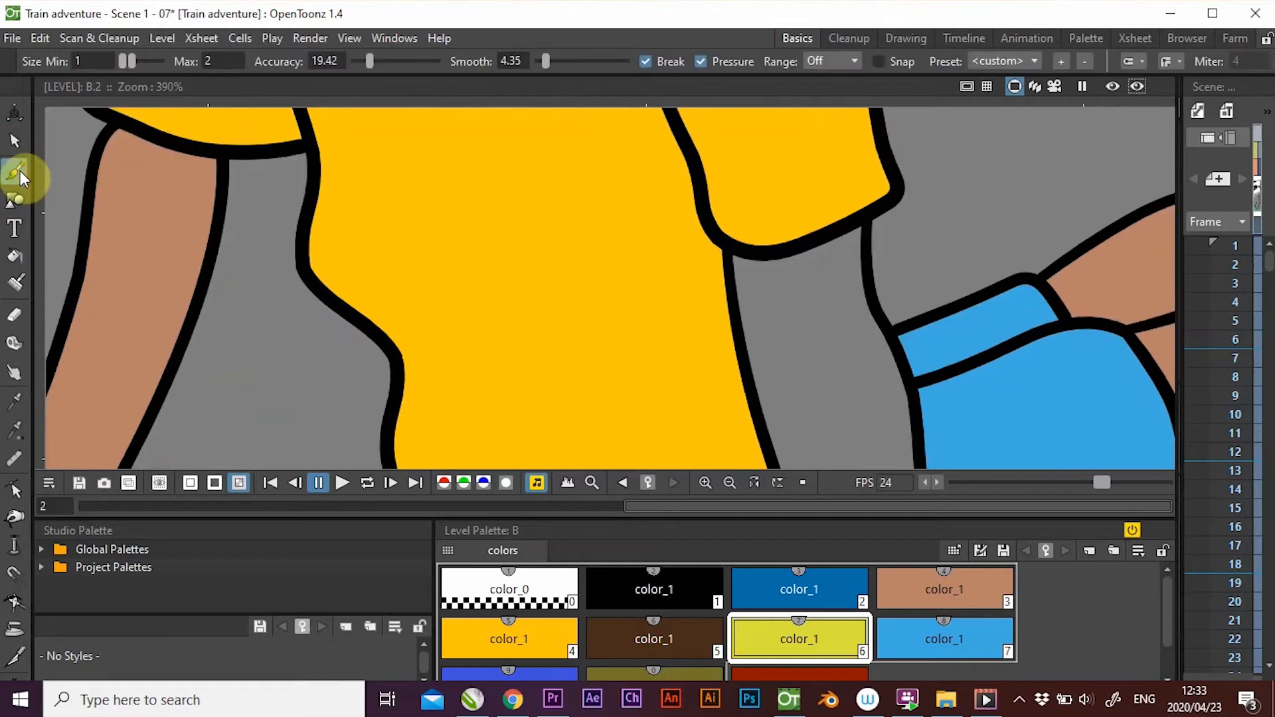
pyautogui.hotkey('shift', 'space')
pyautogui.moveTo(665, 266); pyautogui.dragTo(682, 319)
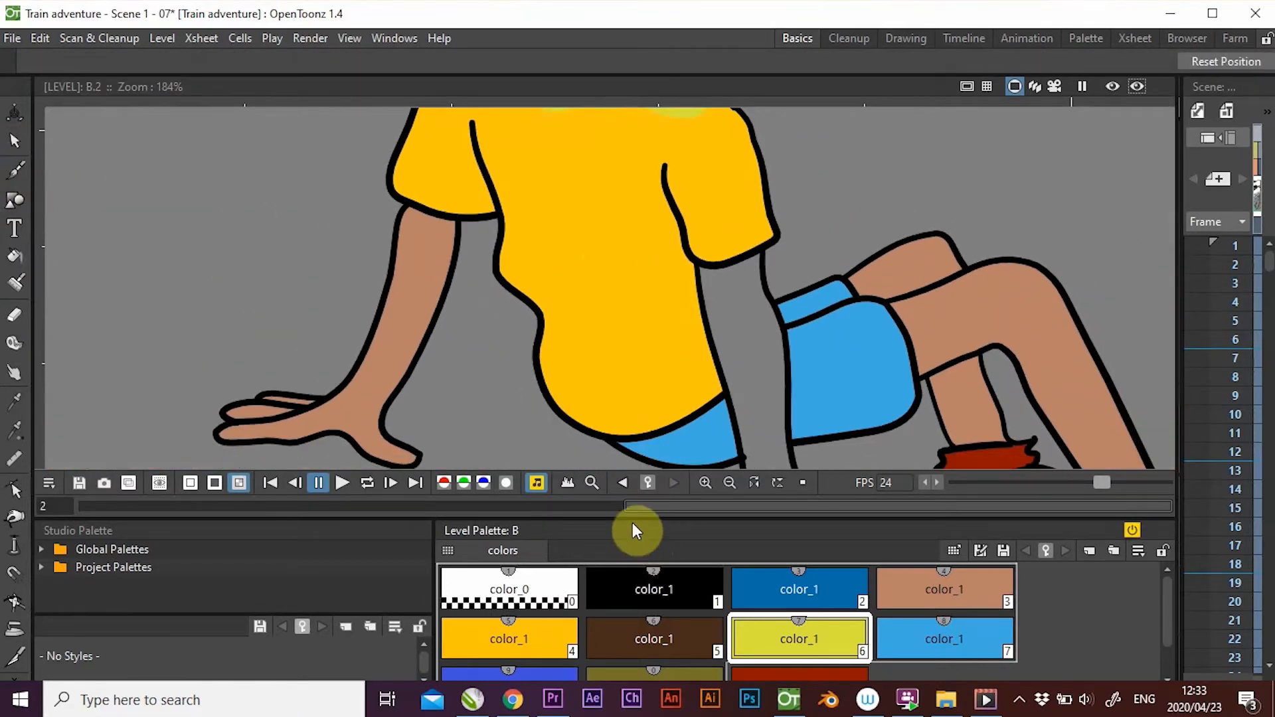
pyautogui.moveTo(633, 517); pyautogui.dragTo(633, 538)
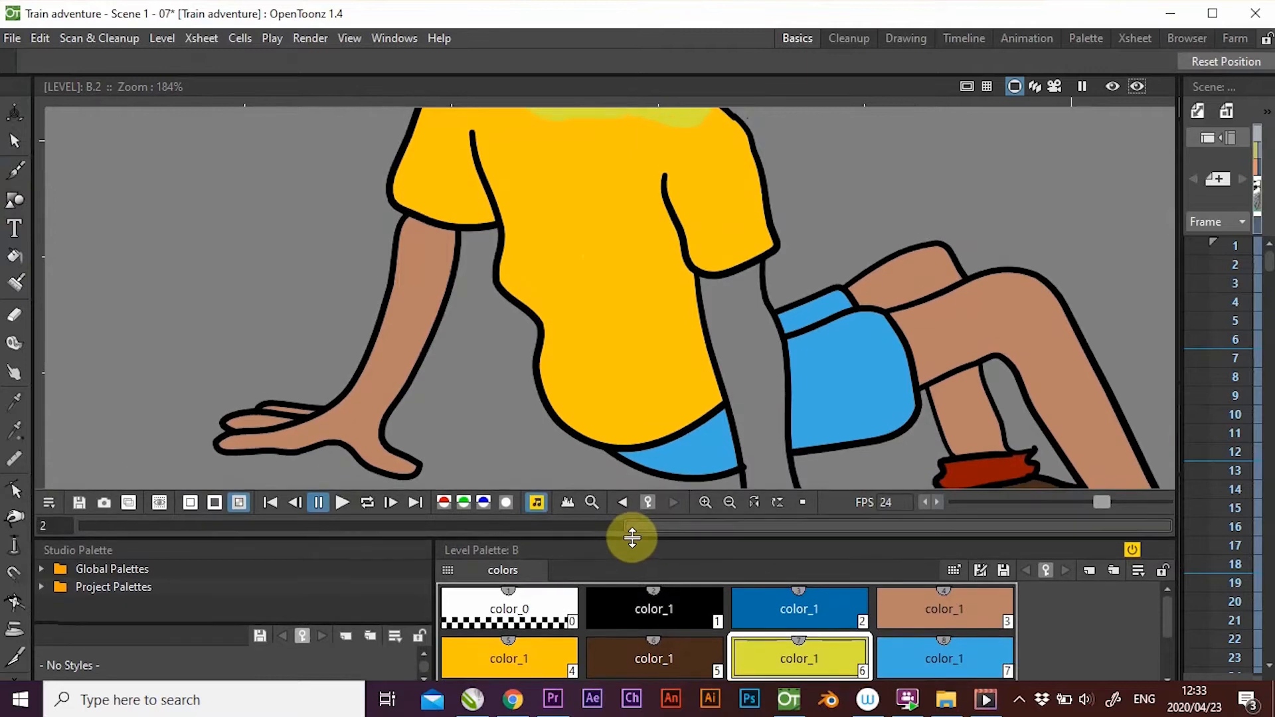
pyautogui.click(20, 174)
pyautogui.click(532, 659)
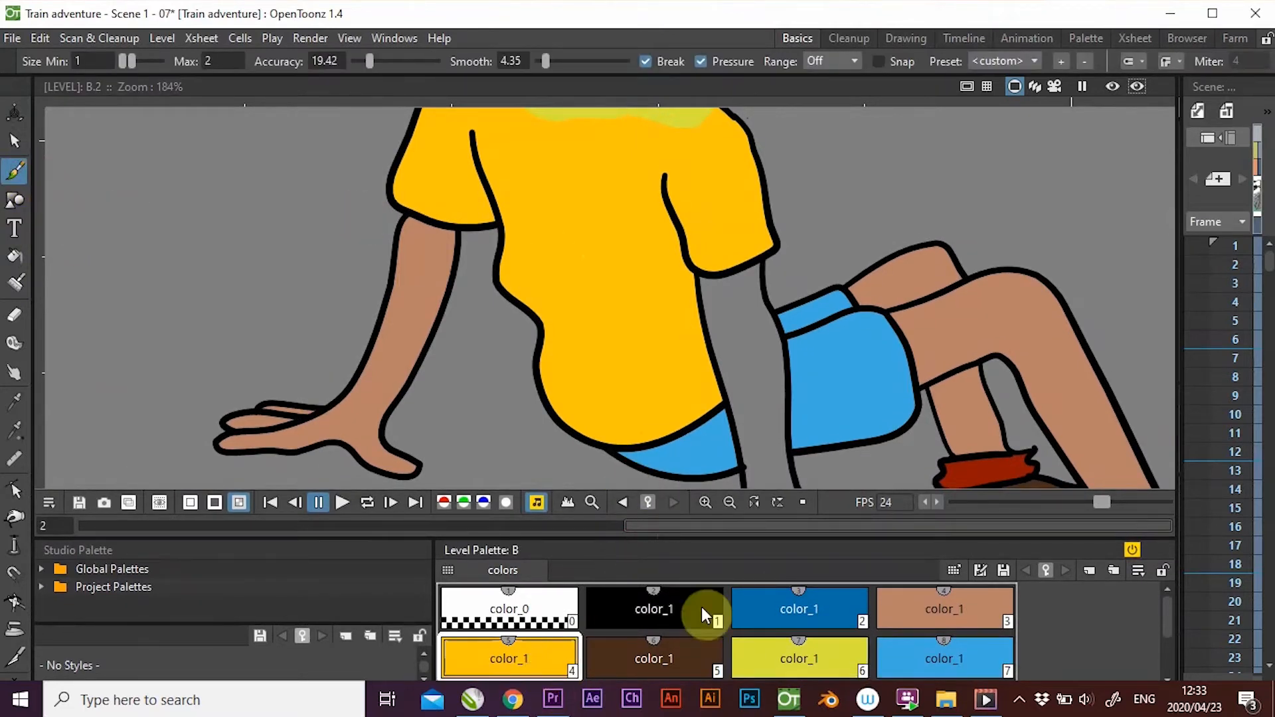
pyautogui.hotkey('ctrl', 'v')
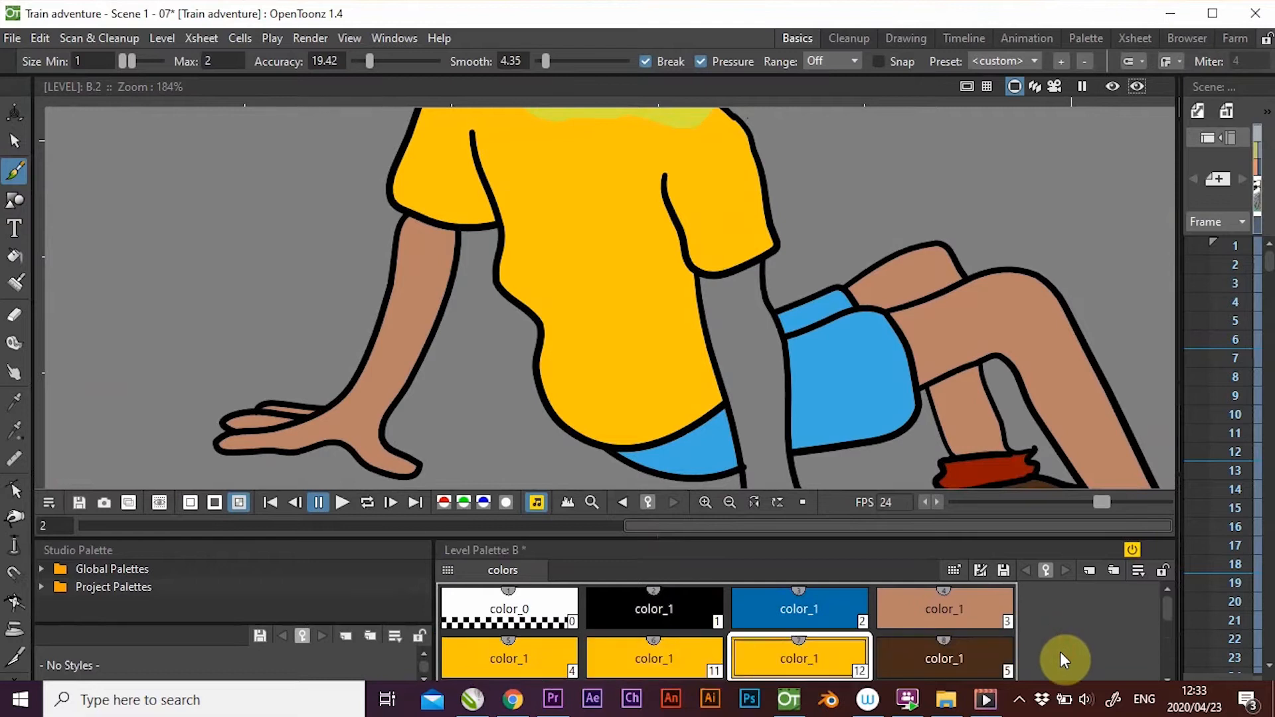
pyautogui.hotkey('ctrl', 'v')
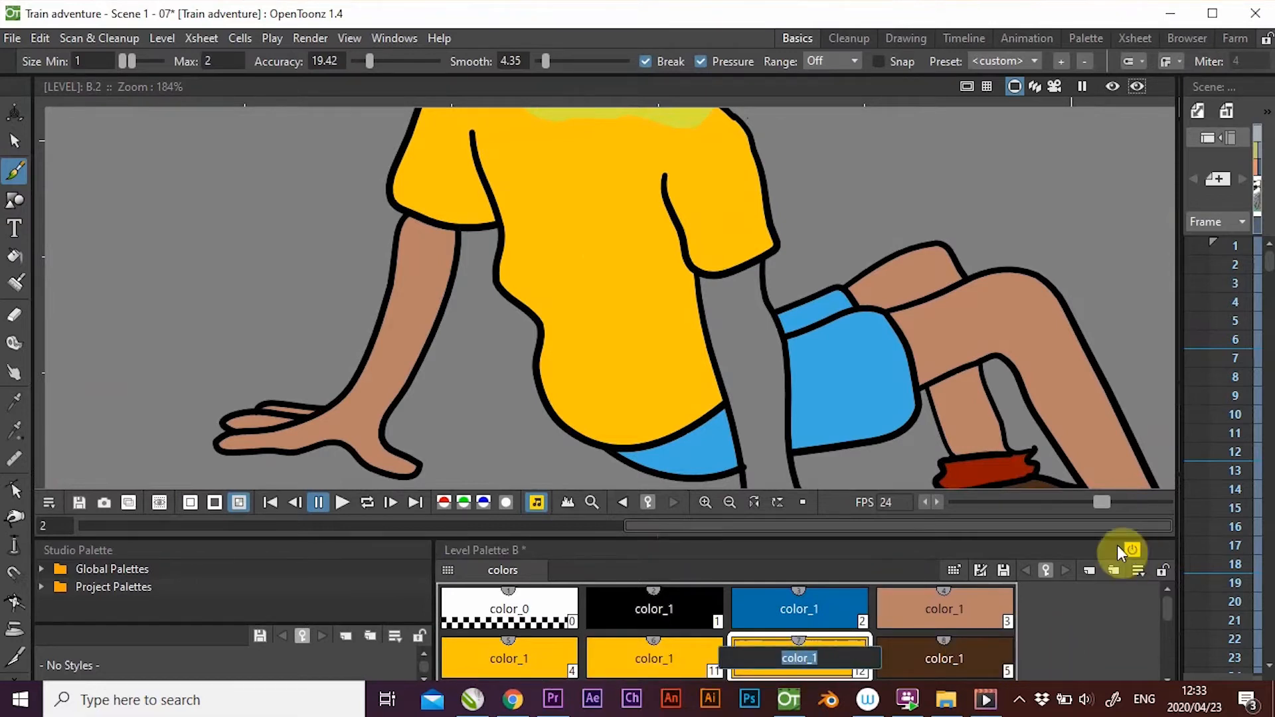
# Darken the copied yellow style 12 to a brightness value (V) of 65 in the Style Editor and apply it.
pyautogui.scroll(-1, 1165, 648)
pyautogui.scroll(-1, 1164, 648)
pyautogui.scroll(2, 1162, 670)
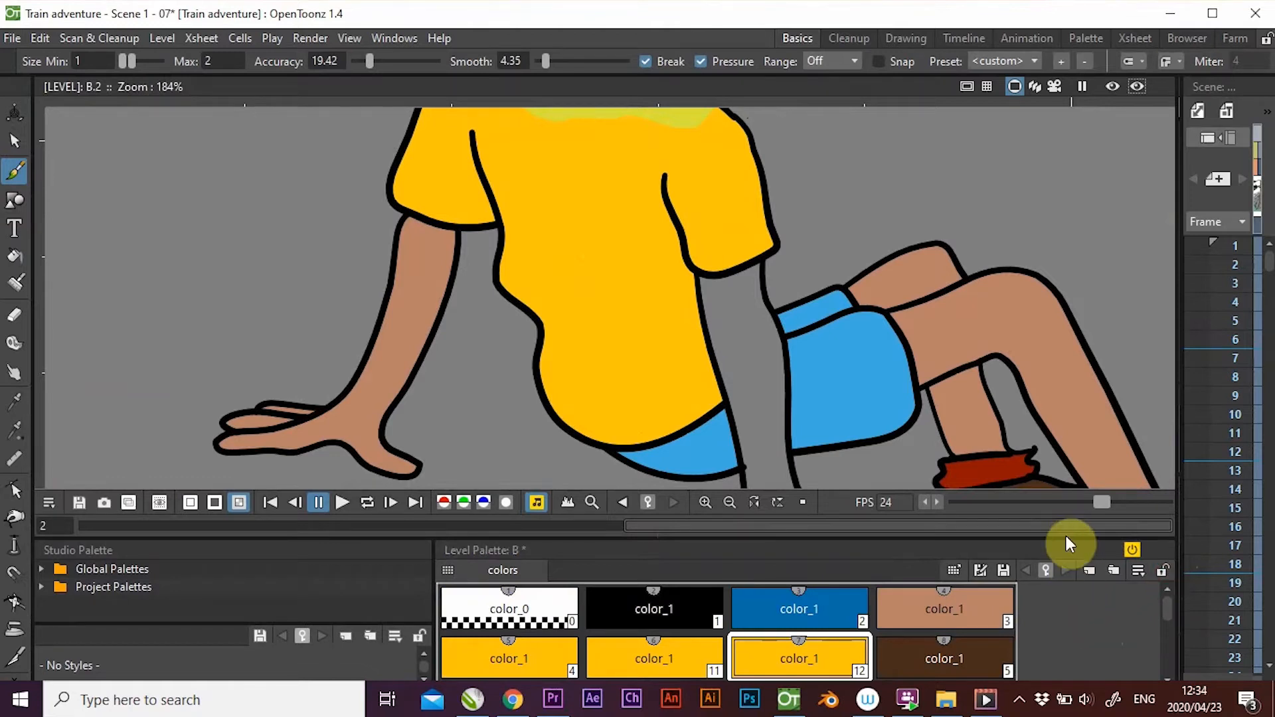
pyautogui.moveTo(1065, 535); pyautogui.dragTo(1070, 478)
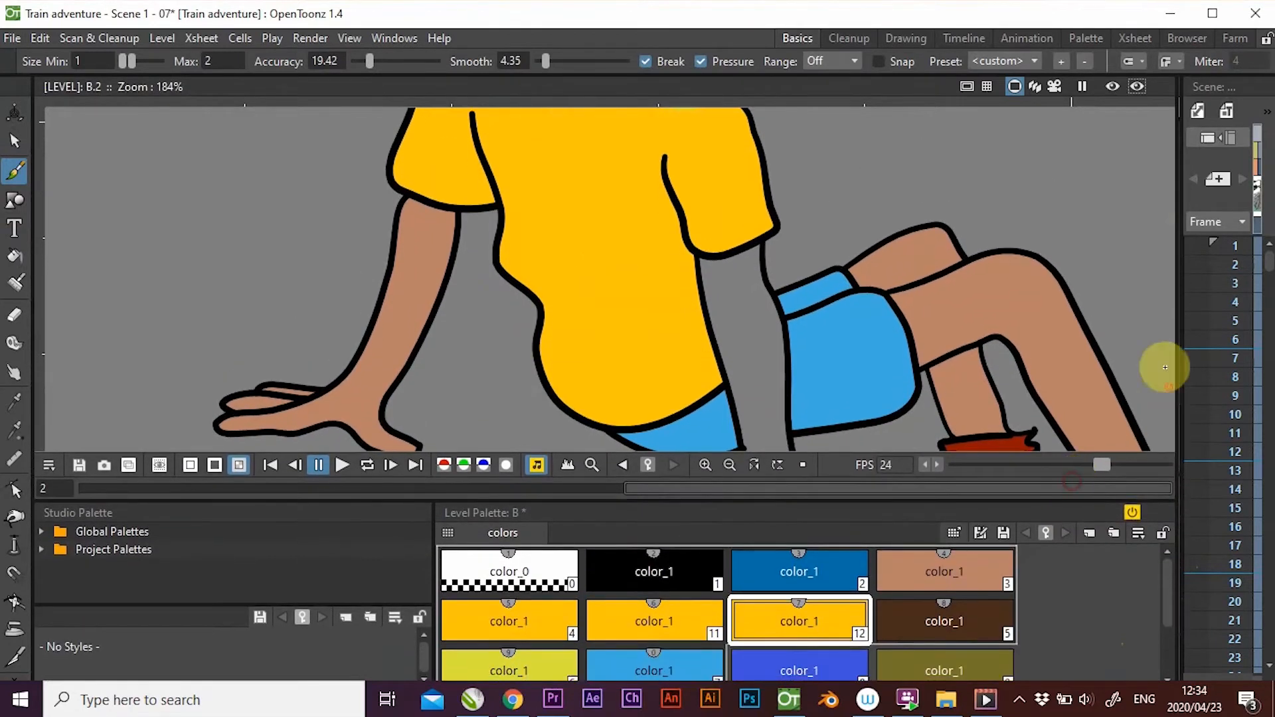
pyautogui.moveTo(1178, 329); pyautogui.dragTo(965, 345)
pyautogui.moveTo(1142, 530); pyautogui.dragTo(1117, 529)
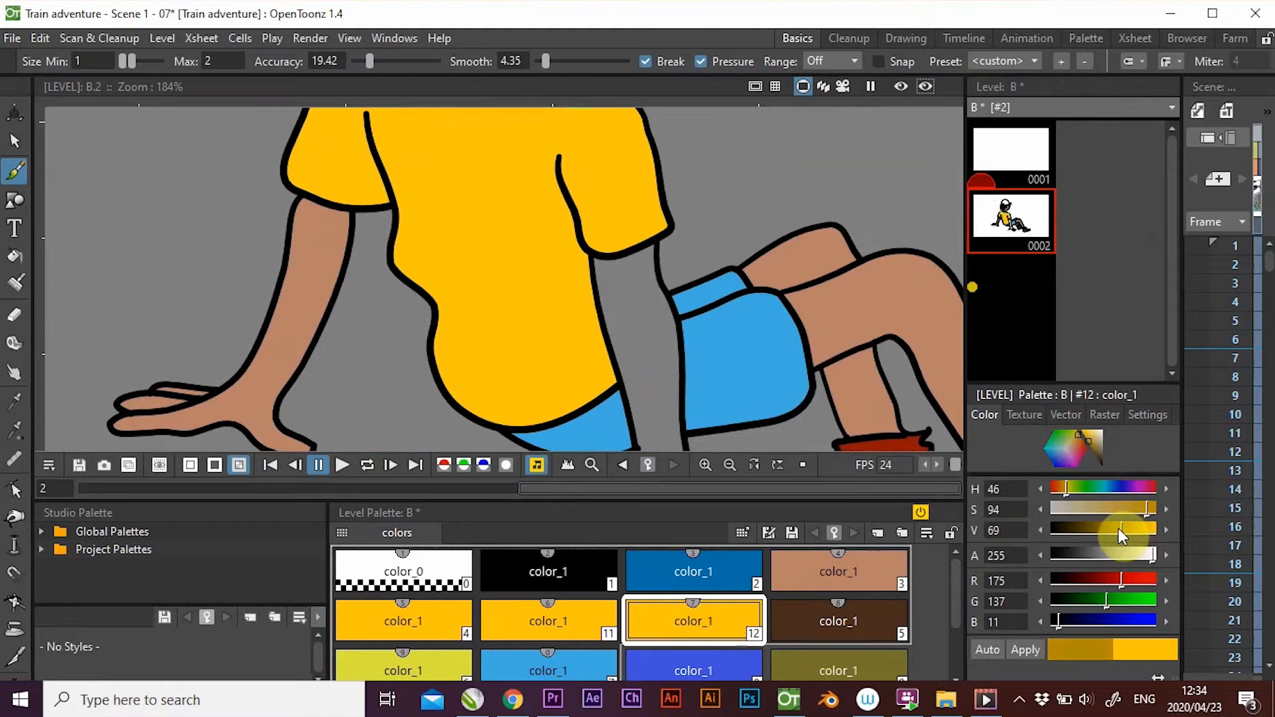
pyautogui.click(1028, 649)
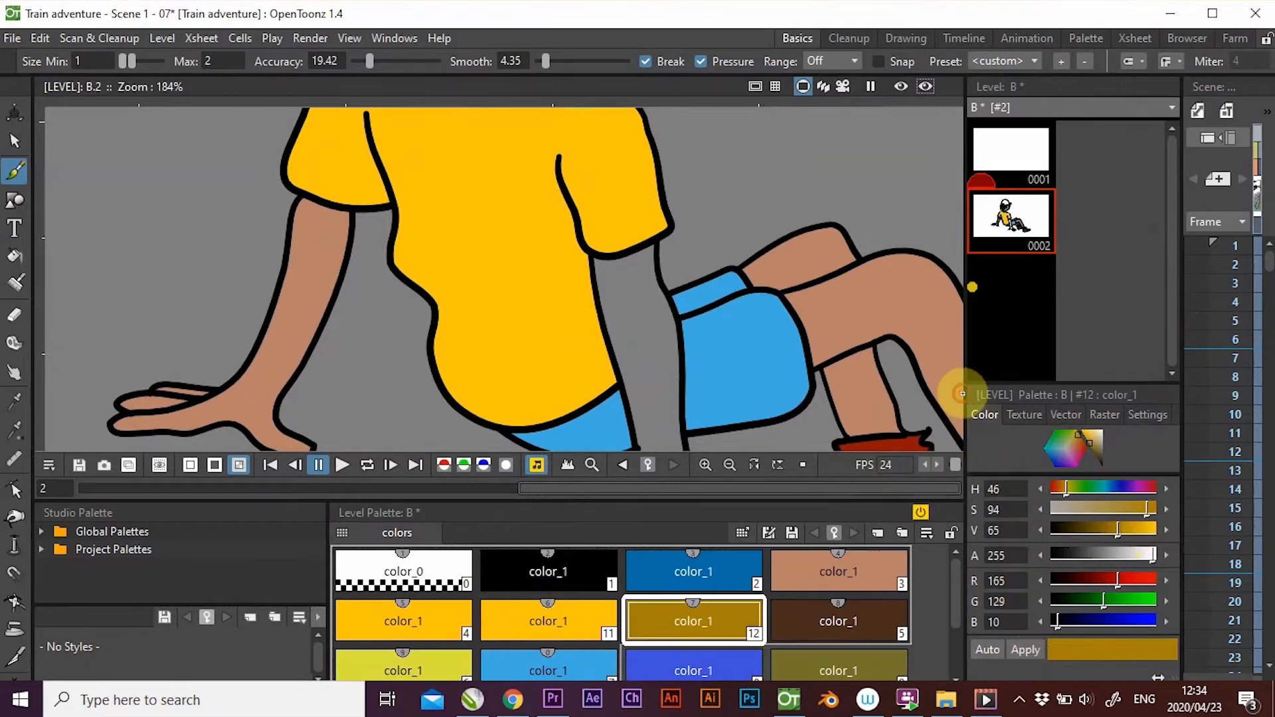
# Brush a wavy dark-yellow line from the armpit down to the shirt's hem and fill the area beside the arm with the same colour.
pyautogui.moveTo(967, 389); pyautogui.dragTo(1158, 372)
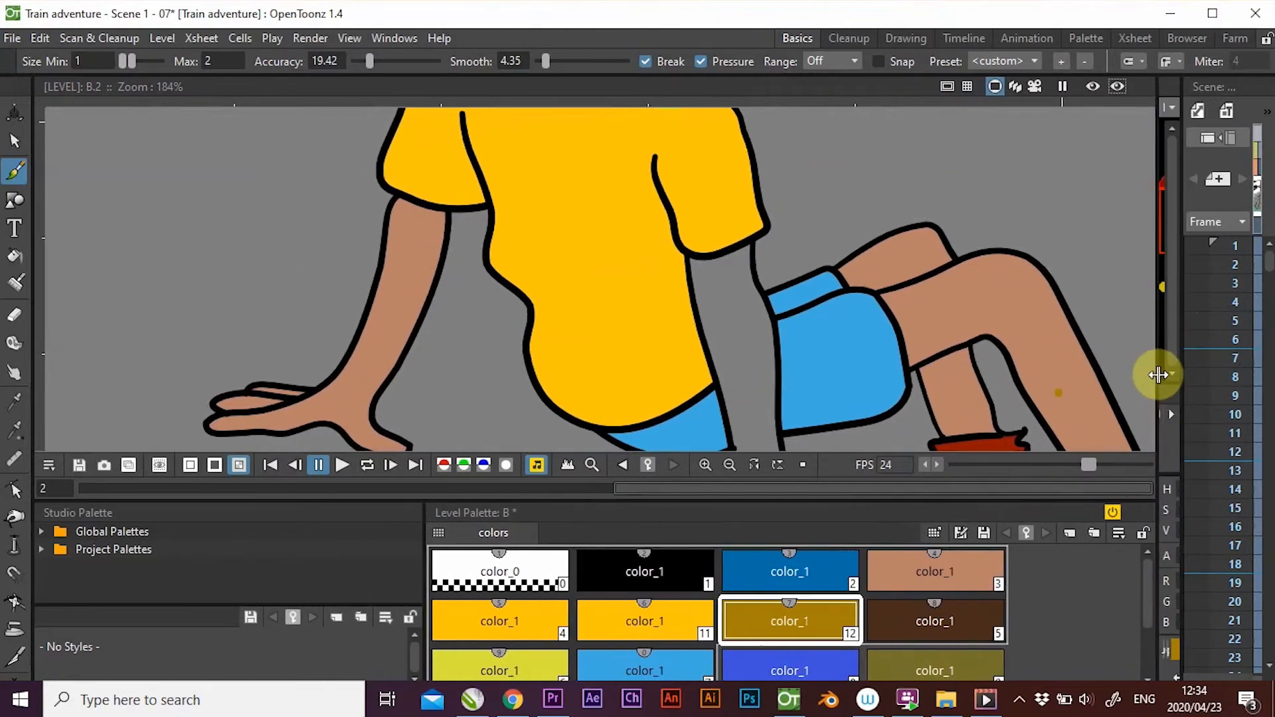
pyautogui.moveTo(861, 510); pyautogui.dragTo(861, 601)
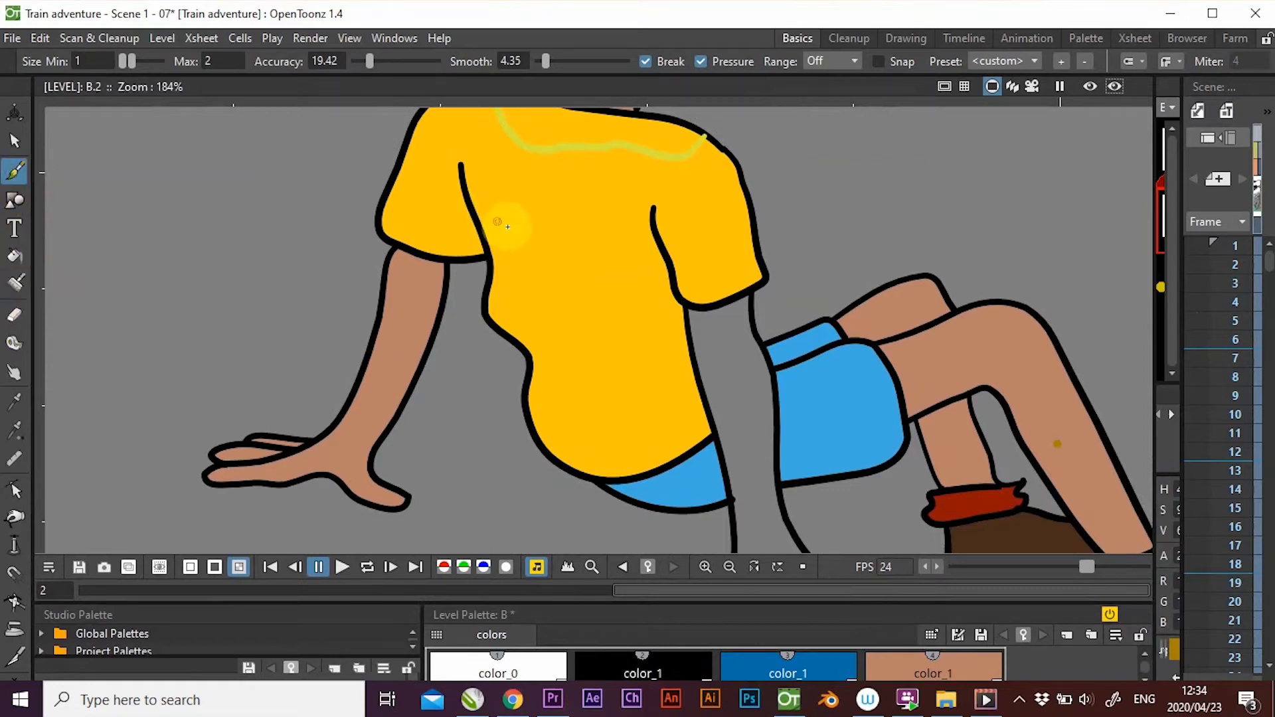
pyautogui.moveTo(648, 216)
pyautogui.mouseDown()
pyautogui.moveTo(636, 257)
pyautogui.moveTo(661, 328)
pyautogui.moveTo(621, 487)
pyautogui.mouseUp()
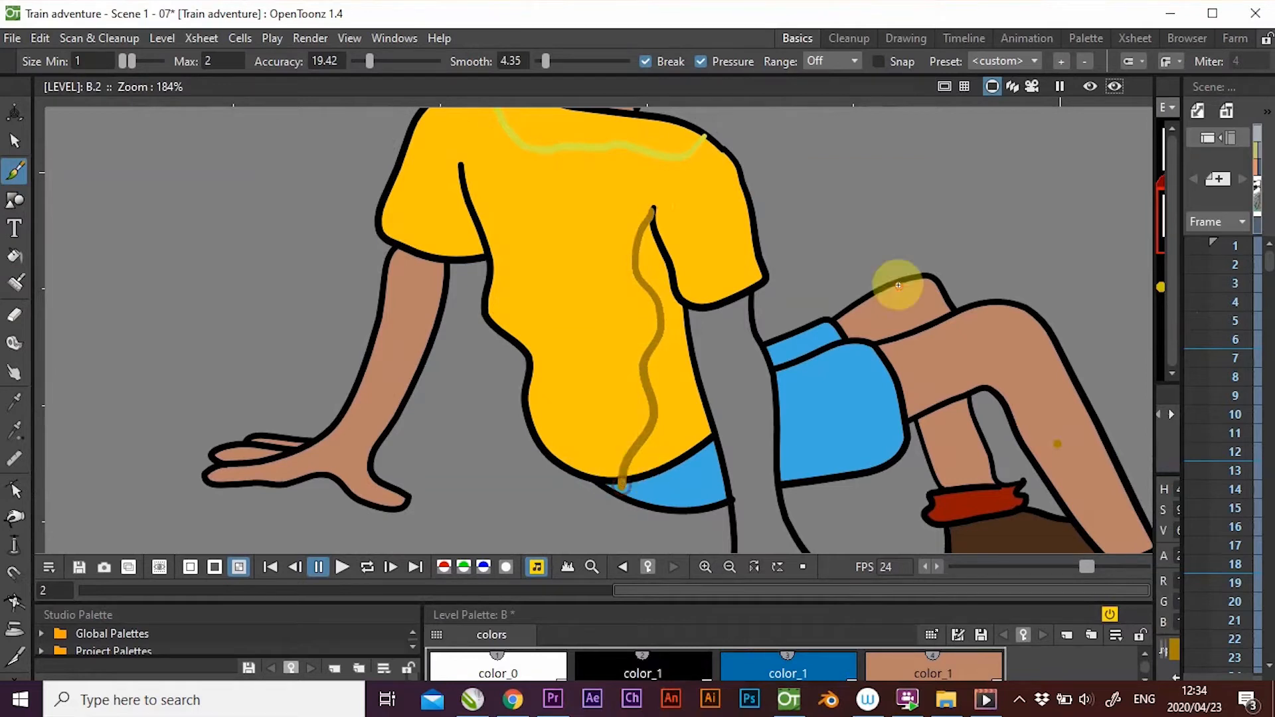
pyautogui.click(13, 257)
pyautogui.click(654, 266)
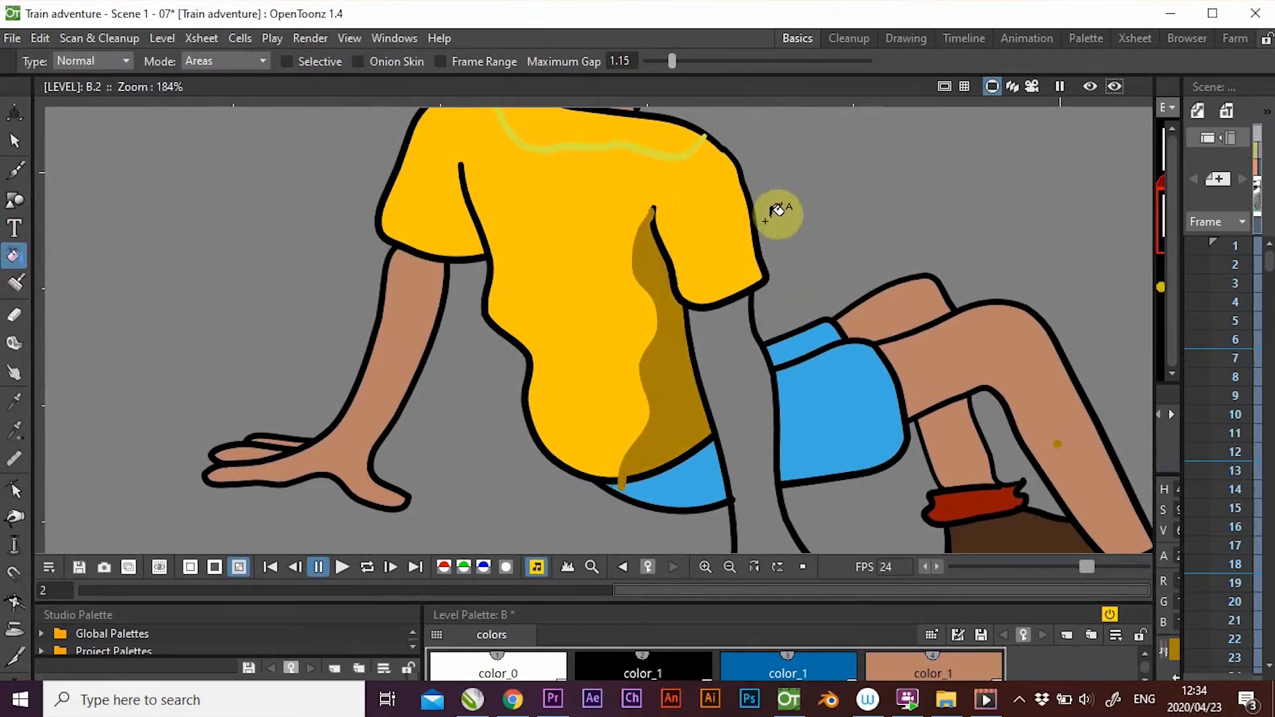
# Shorten the lower end of the dark-yellow shading line with the Control Point Editor so it ends on the shirt's hem outline.
pyautogui.hotkey('shift', 'space')
pyautogui.moveTo(820, 259)
pyautogui.mouseDown()
pyautogui.moveTo(828, 305)
pyautogui.moveTo(799, 248)
pyautogui.mouseUp()
pyautogui.press('space')
pyautogui.scroll(3, 796, 319)
pyautogui.press('space')
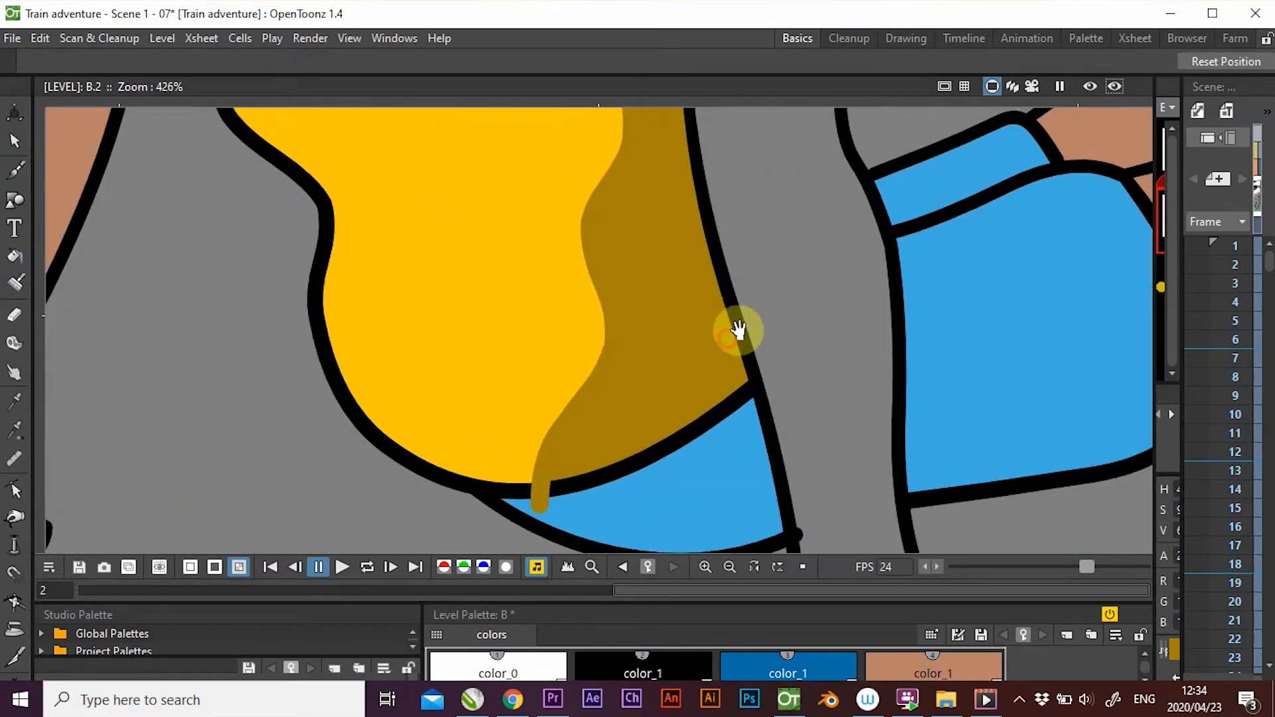
pyautogui.moveTo(722, 339); pyautogui.dragTo(788, 285)
pyautogui.click(16, 143)
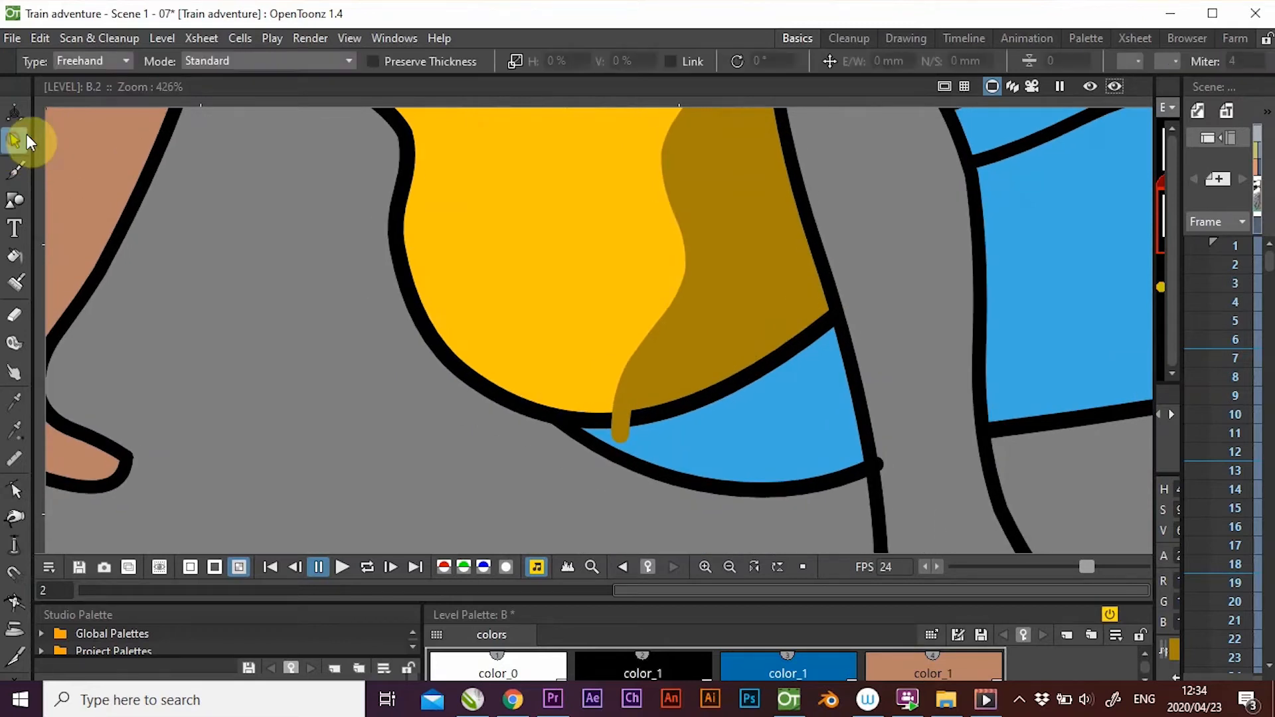
pyautogui.click(613, 421)
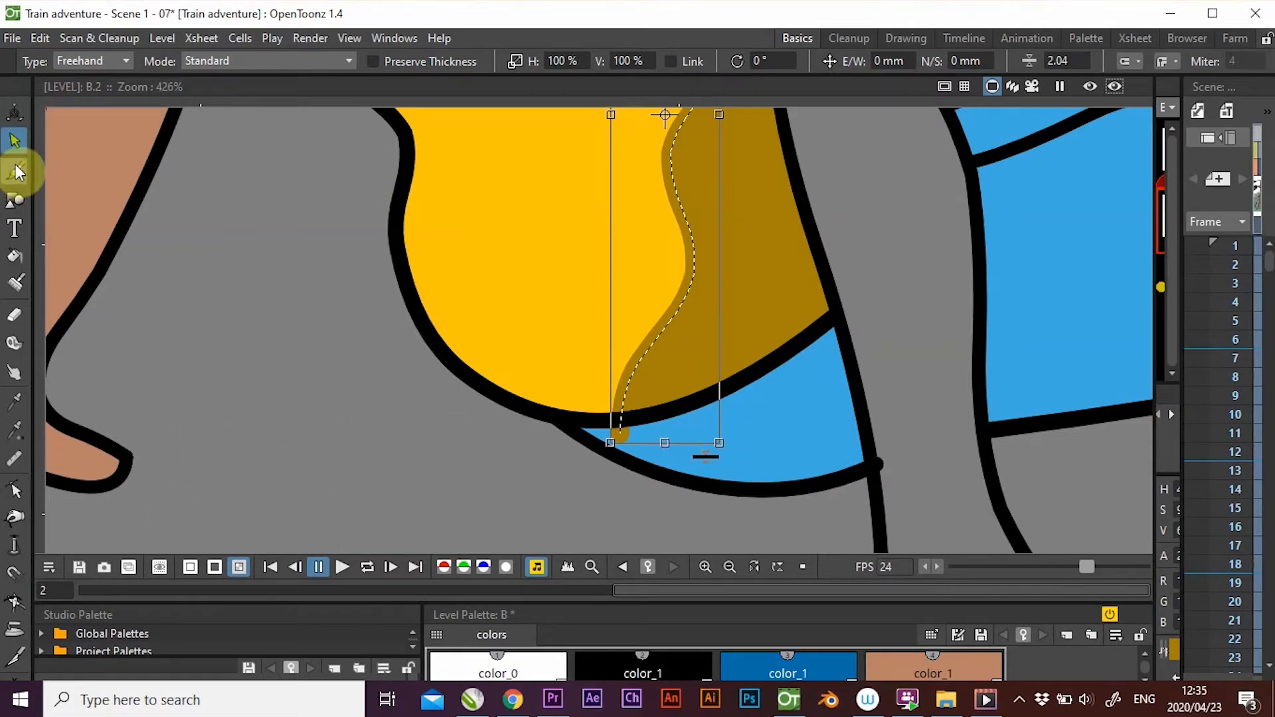
pyautogui.click(16, 489)
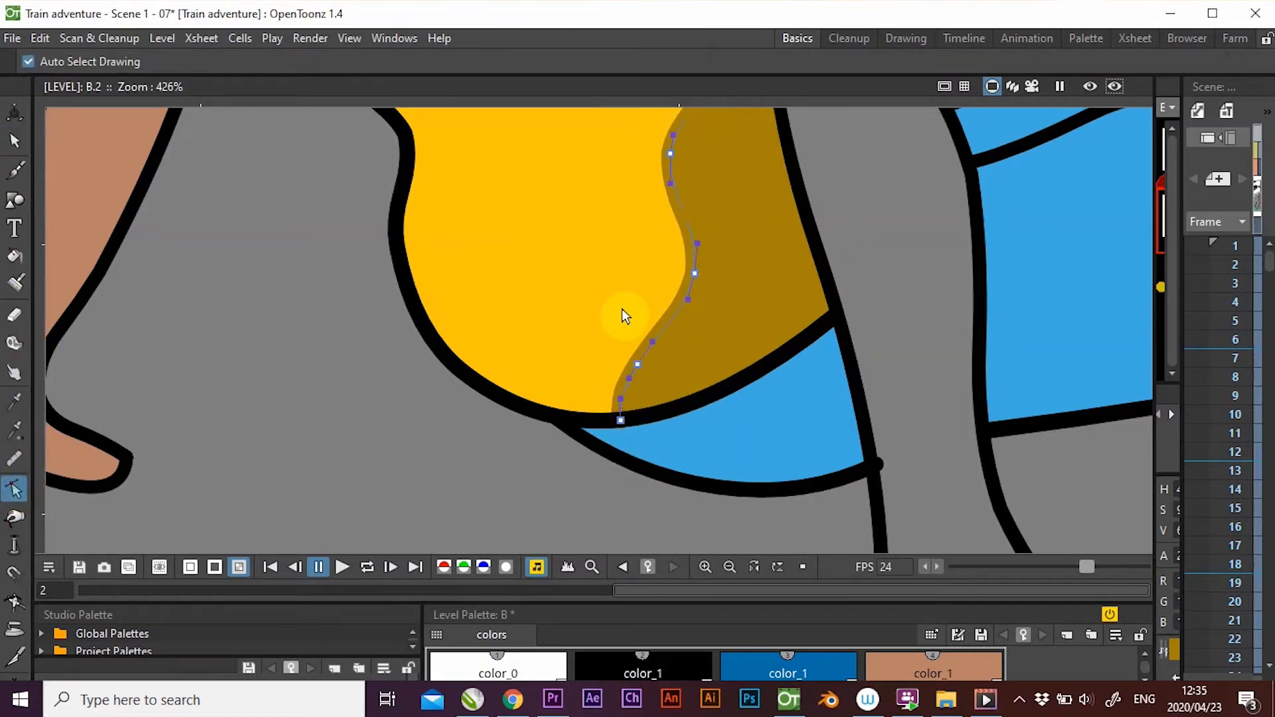
# Select the yellow-green shoulder line and apply the Fill tool to the shirt area around it.
pyautogui.press('space')
pyautogui.scroll(-5, 660, 365)
pyautogui.moveTo(668, 287); pyautogui.dragTo(660, 342)
pyautogui.scroll(8, 646, 242)
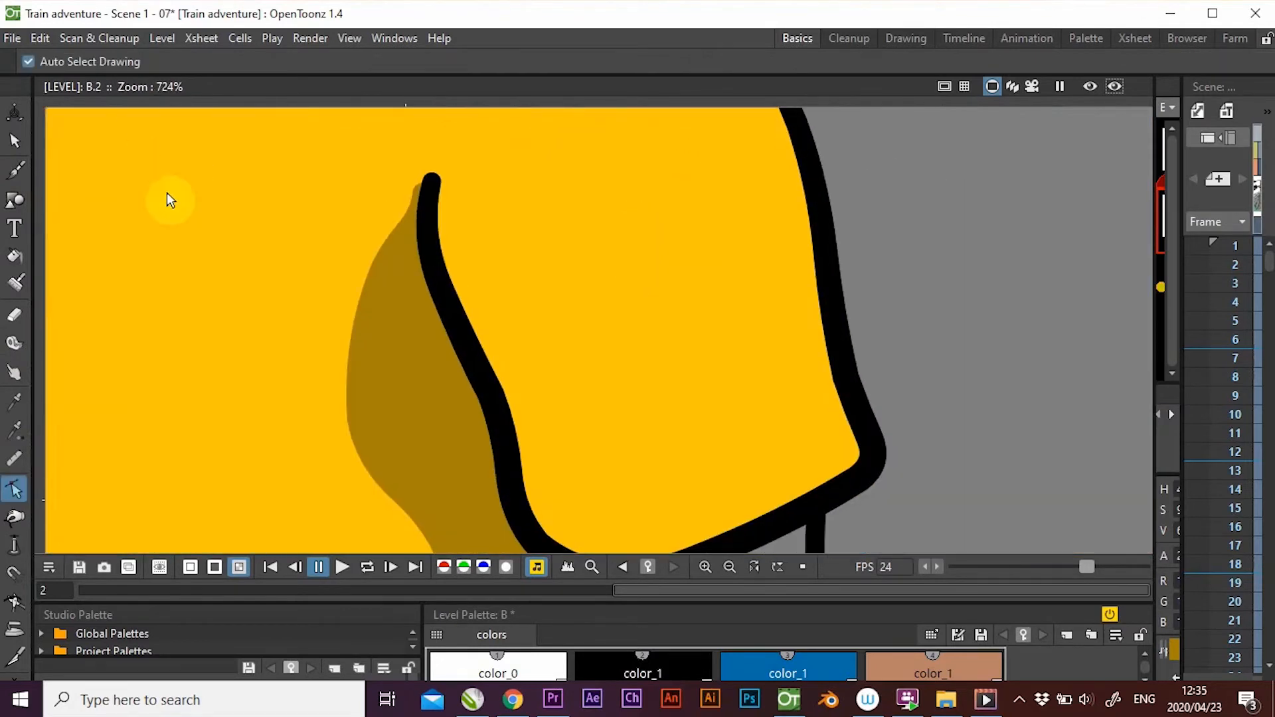
pyautogui.scroll(-3, 407, 237)
pyautogui.press('space')
pyautogui.moveTo(607, 328); pyautogui.dragTo(772, 244)
pyautogui.scroll(2, 50, 381)
pyautogui.click(279, 268)
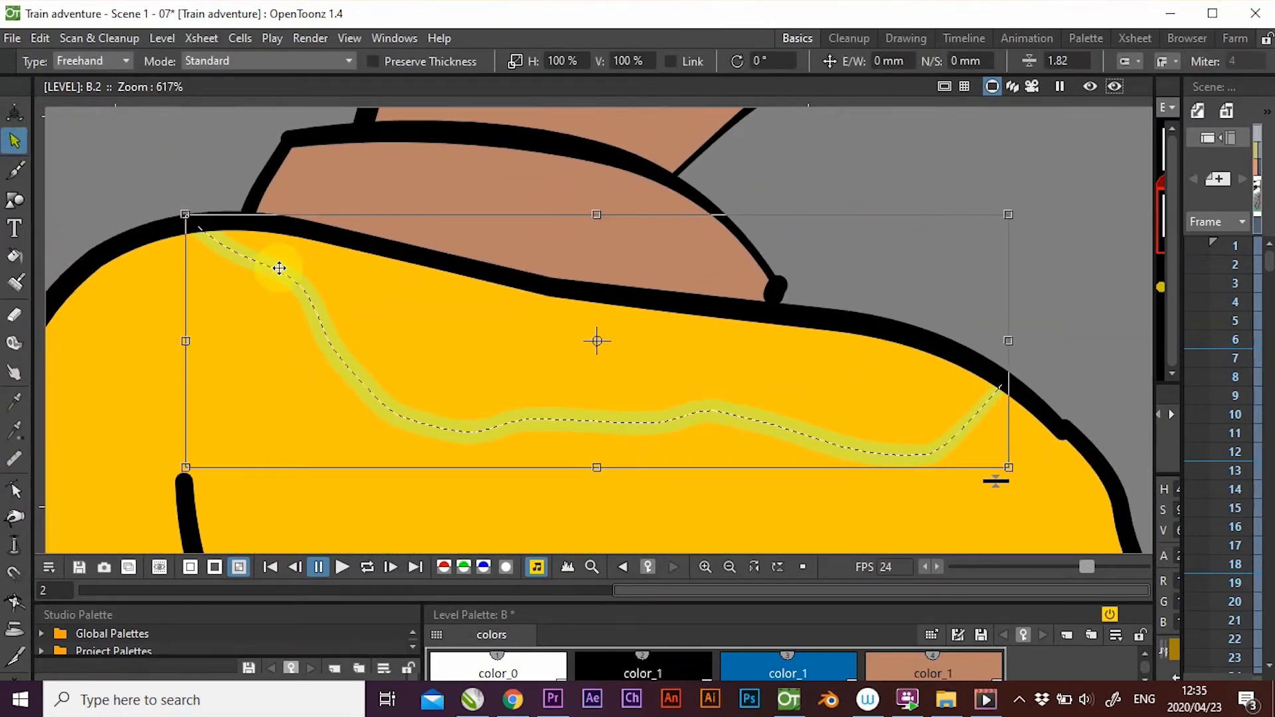
pyautogui.moveTo(588, 604)
pyautogui.mouseDown()
pyautogui.moveTo(601, 478)
pyautogui.moveTo(603, 654)
pyautogui.mouseUp()
pyautogui.press('f')
pyautogui.click(549, 273)
pyautogui.click(603, 497)
pyautogui.scroll(-8, 891, 449)
pyautogui.moveTo(891, 449); pyautogui.dragTo(899, 353)
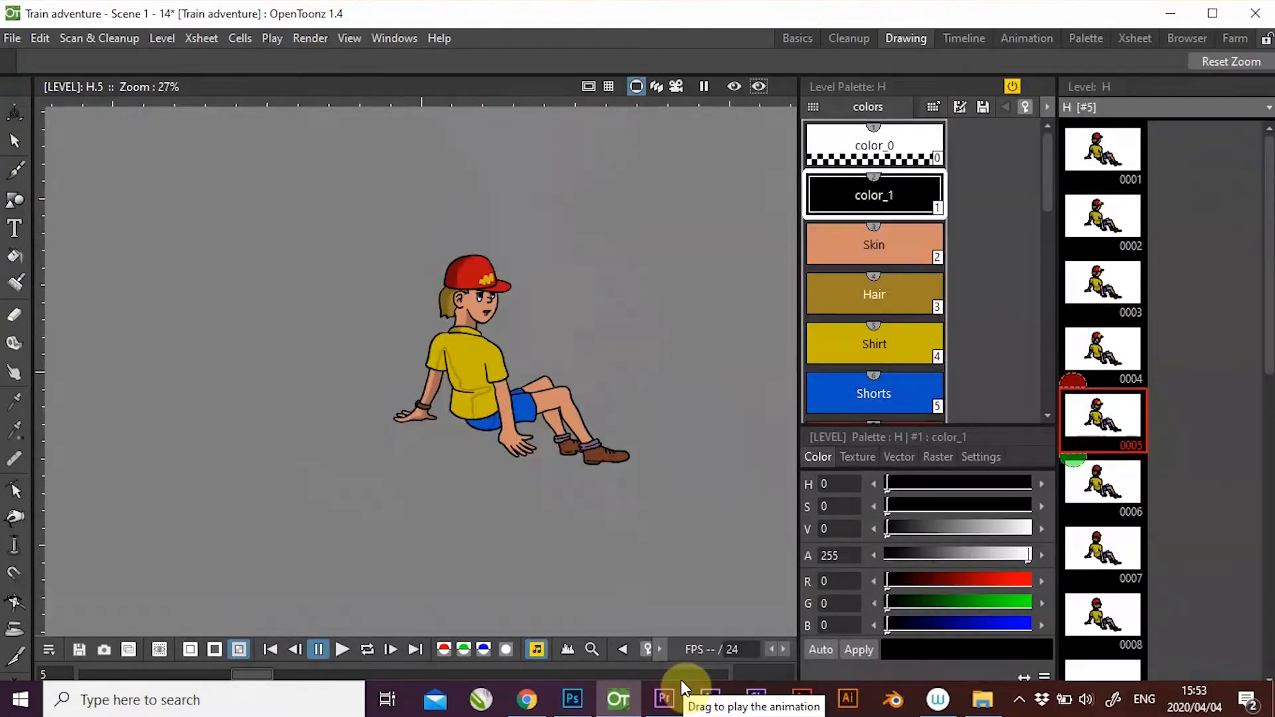
# Place a copy of the boy's drawing at frame 9 of level H and open it for editing.
pyautogui.click(1019, 700)
pyautogui.rightClick(996, 629)
pyautogui.click(997, 491)
pyautogui.scroll(-1, 1263, 307)
pyautogui.click(1130, 612)
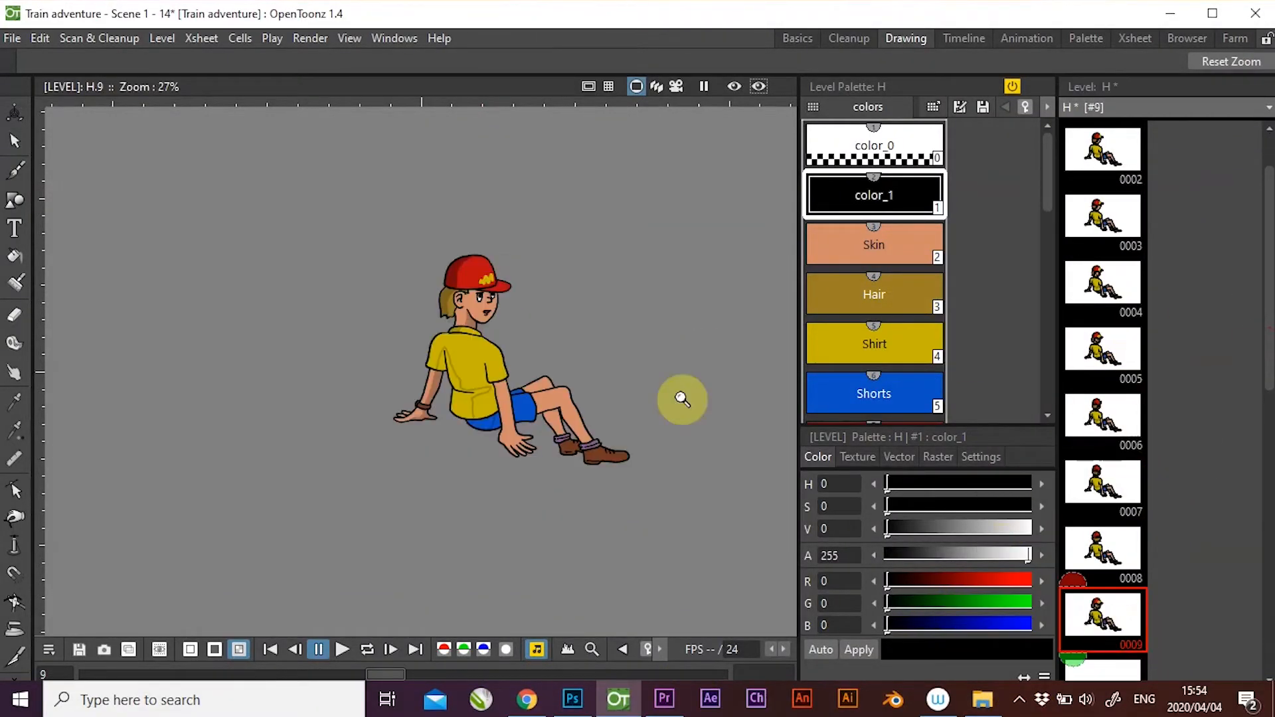
# Reshape the eyebrows, eyes and pupils in drawing 9 into an angry look with the Control Point Editor.
pyautogui.scroll(2, 606, 243)
pyautogui.moveTo(509, 342); pyautogui.dragTo(509, 267)
pyautogui.moveTo(356, 318); pyautogui.dragTo(575, 358)
pyautogui.moveTo(263, 310); pyautogui.dragTo(340, 336)
pyautogui.click(15, 489)
pyautogui.click(430, 326)
pyautogui.moveTo(429, 334); pyautogui.dragTo(415, 332)
pyautogui.click(423, 336)
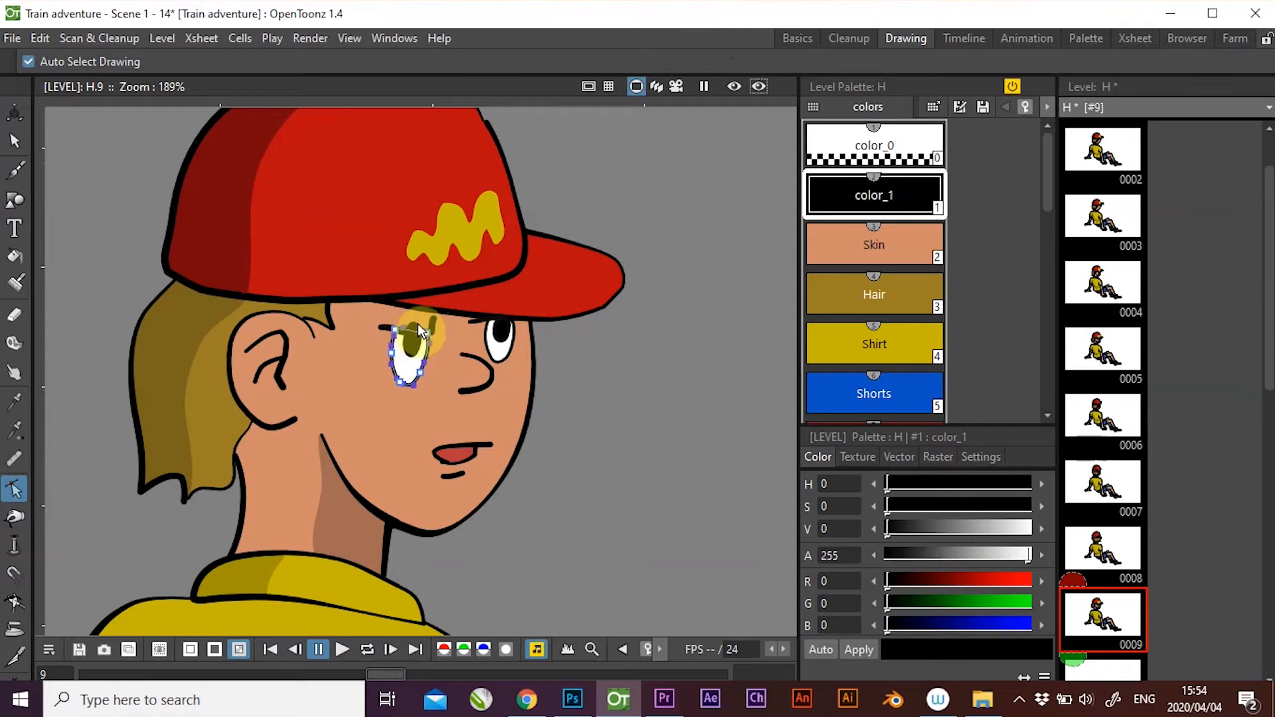
pyautogui.scroll(3, 592, 416)
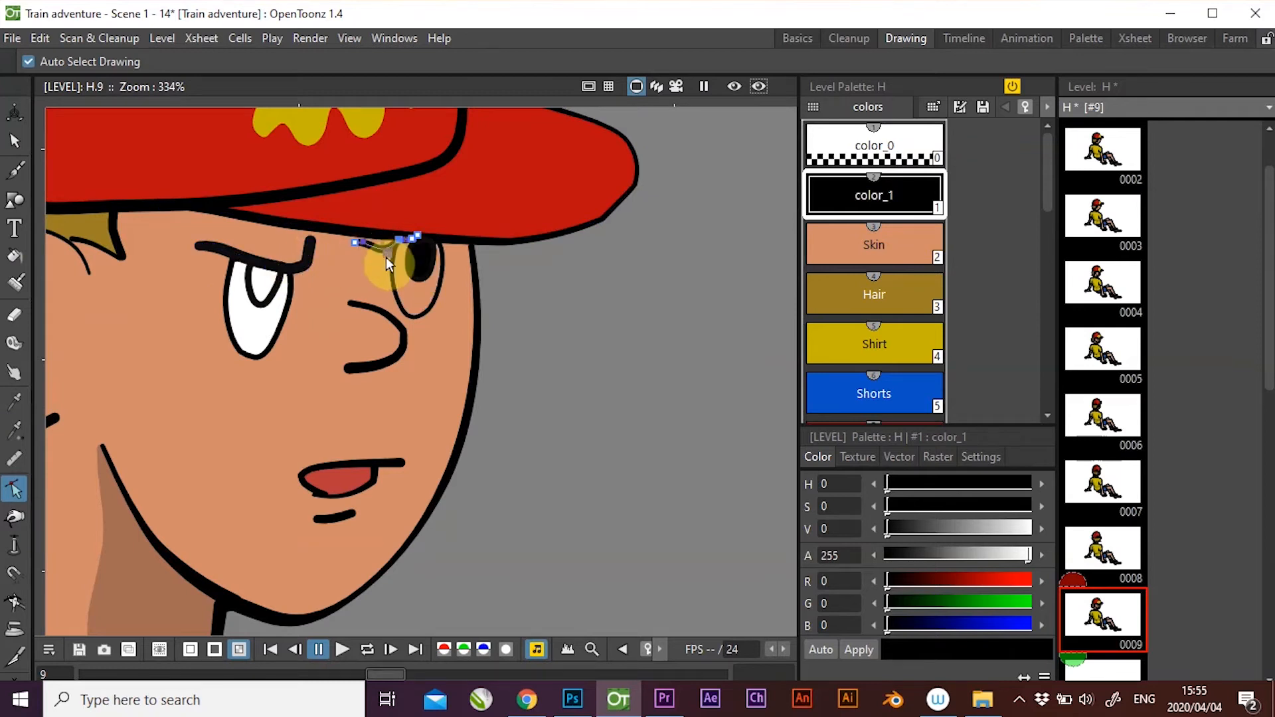
# Fill the pupils in drawing 9 with black and the far eye with the white Eyes style.
pyautogui.click(14, 256)
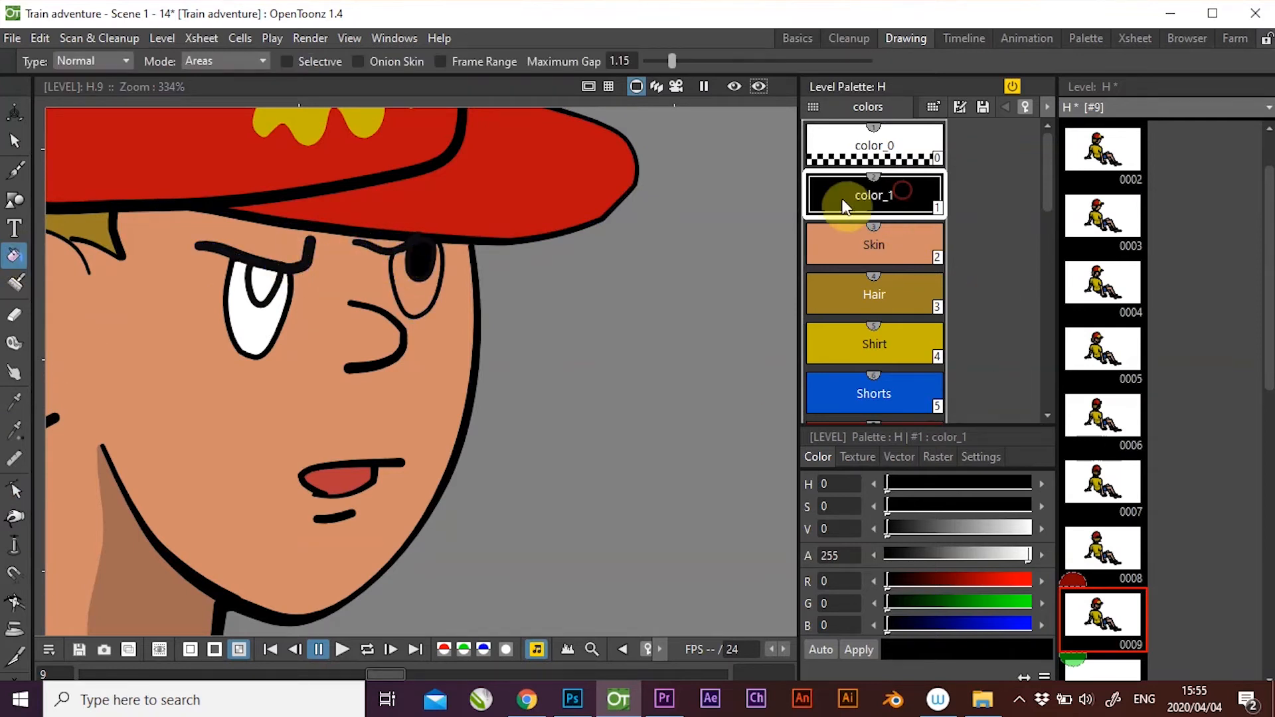
pyautogui.scroll(-5, 996, 253)
pyautogui.click(874, 258)
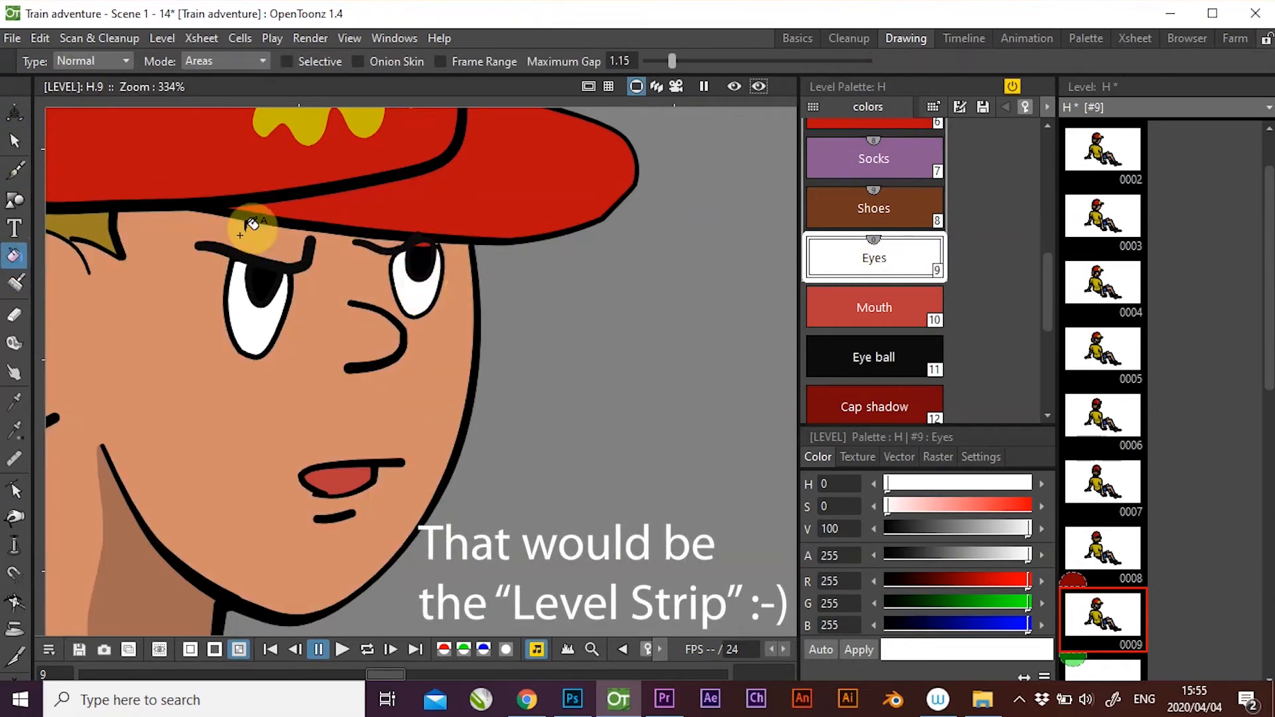
# Adjust the top of the far eye's outline and reshape the mouth in drawing 9 into a narrow, crooked line.
pyautogui.moveTo(419, 245); pyautogui.dragTo(442, 243)
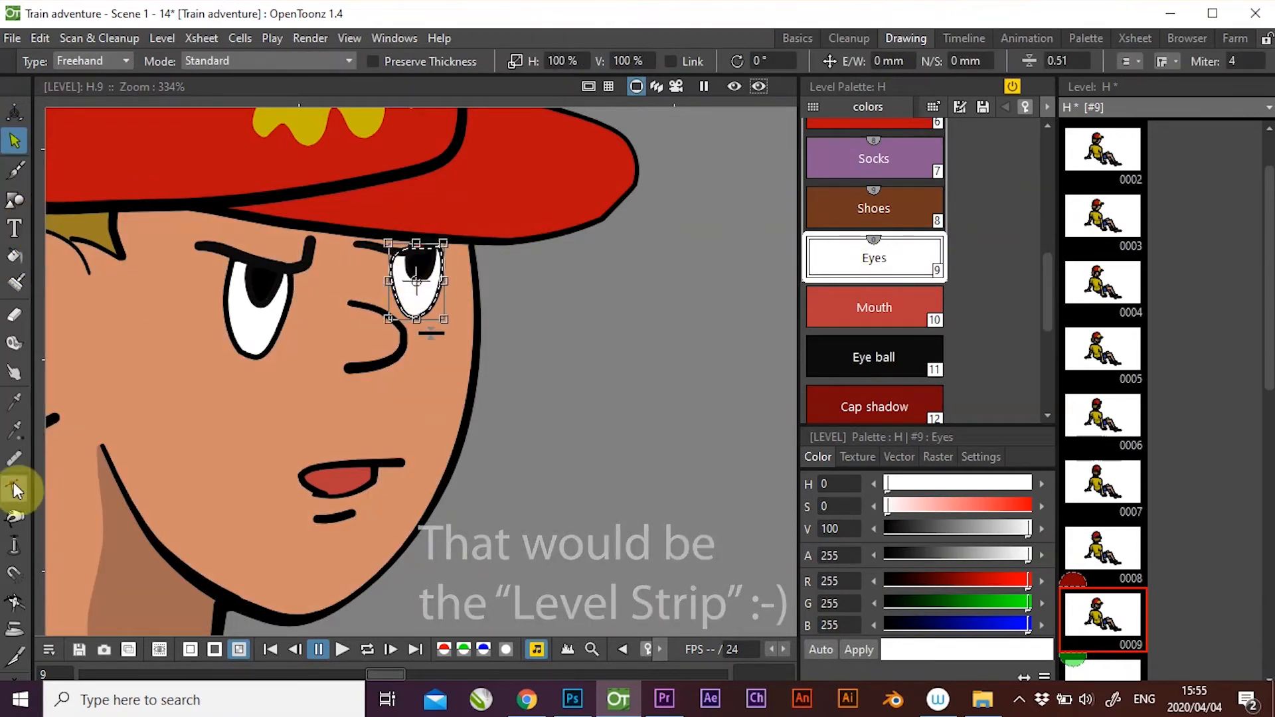
pyautogui.click(16, 492)
pyautogui.click(424, 244)
pyautogui.click(329, 476)
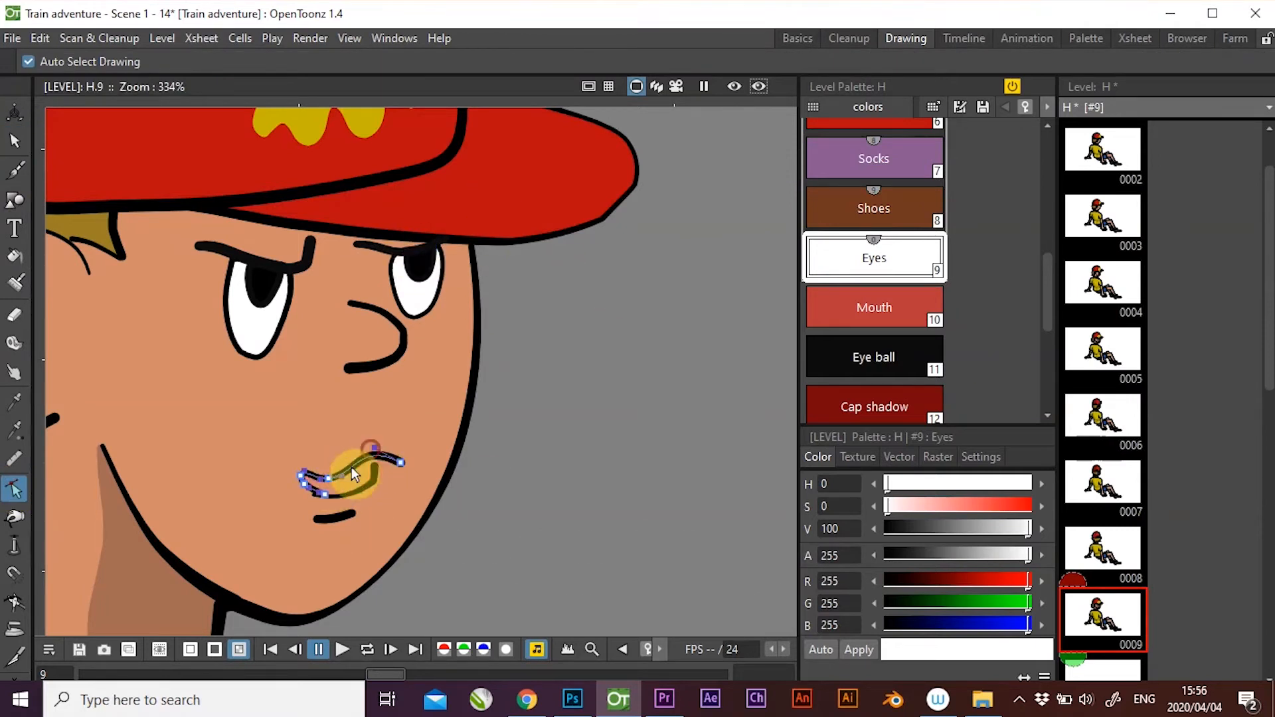
pyautogui.moveTo(384, 476)
pyautogui.mouseDown()
pyautogui.moveTo(292, 476)
pyautogui.moveTo(313, 477)
pyautogui.mouseUp()
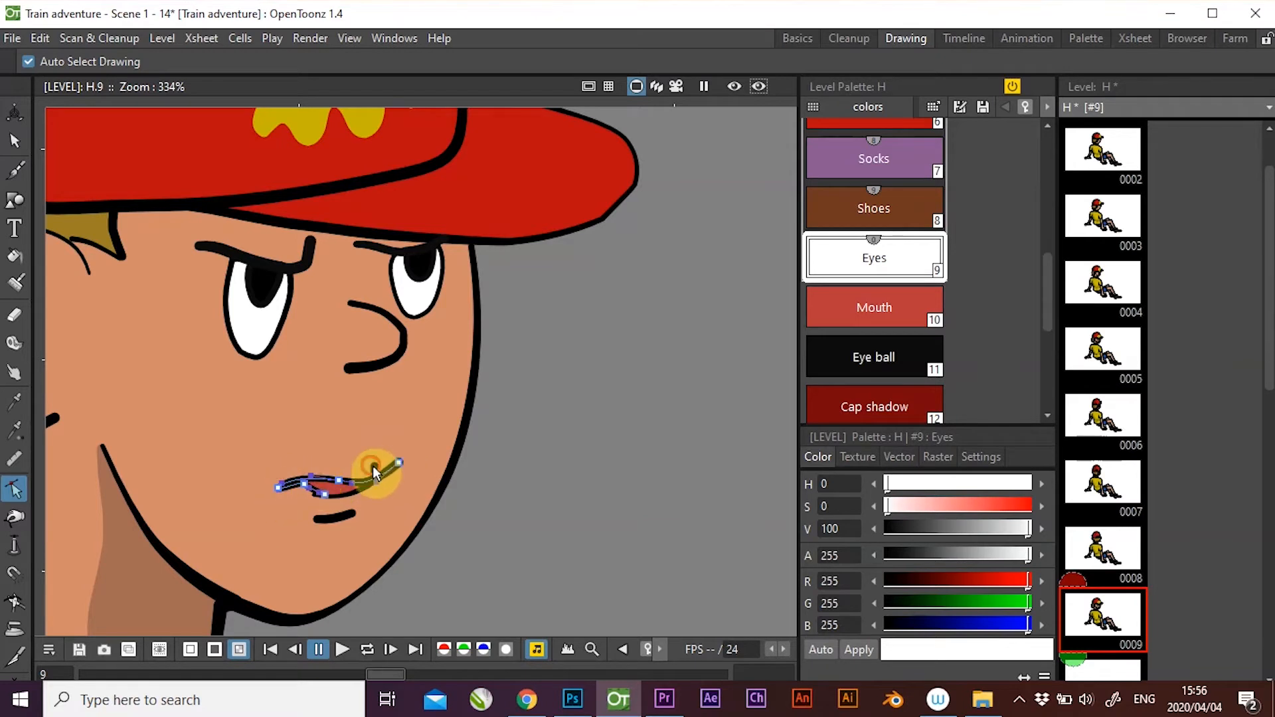
# Continue on a copy of the face in drawing 10 and arch the mouth's upper line upwards.
pyautogui.scroll(-2, 1269, 332)
pyautogui.click(1107, 539)
pyautogui.click(343, 491)
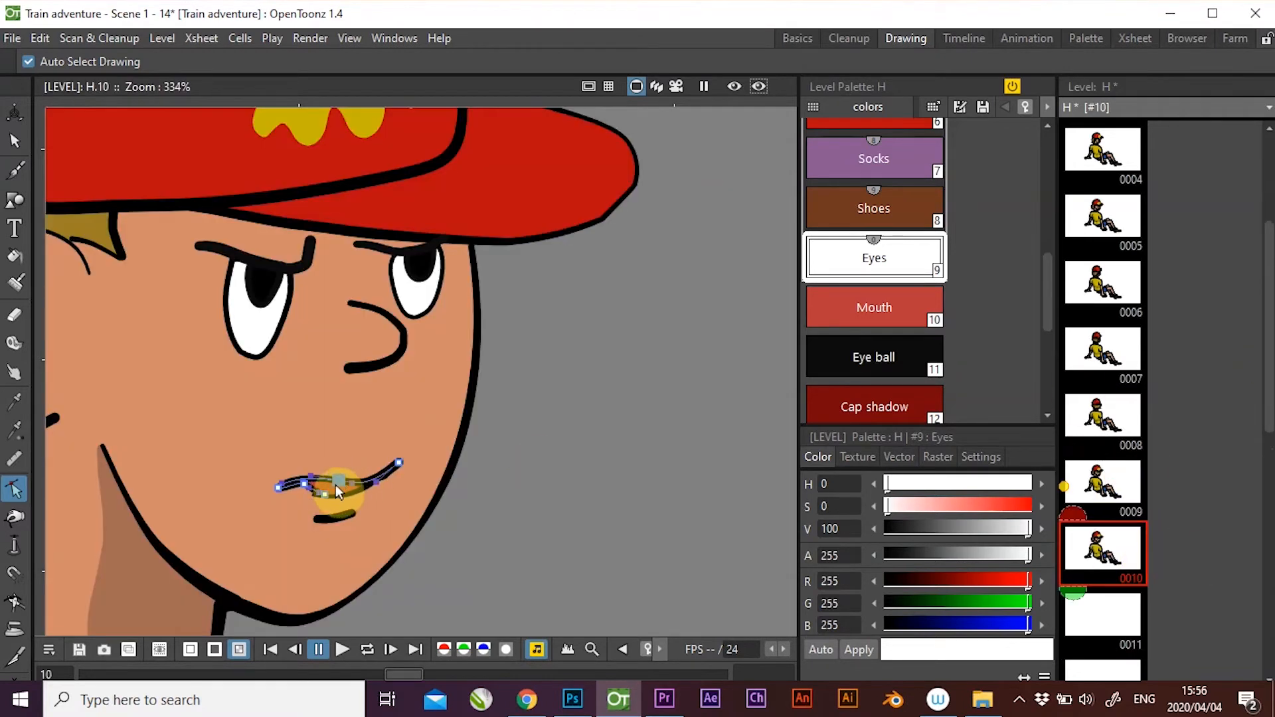
# Raise both eyebrows in drawing 10 and reshape the tops of the eyes and pupils into a wide-eyed look.
pyautogui.moveTo(301, 268)
pyautogui.mouseDown()
pyautogui.moveTo(267, 238)
pyautogui.moveTo(294, 233)
pyautogui.mouseUp()
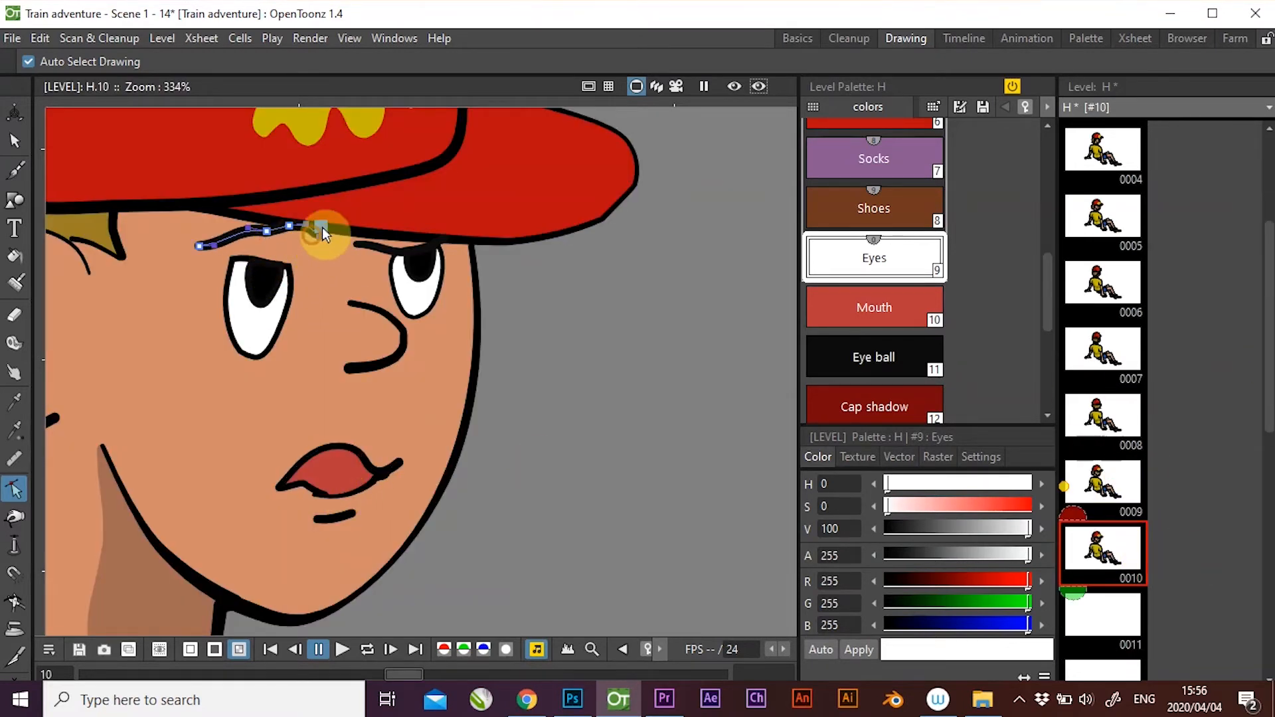
pyautogui.moveTo(373, 250); pyautogui.dragTo(428, 251)
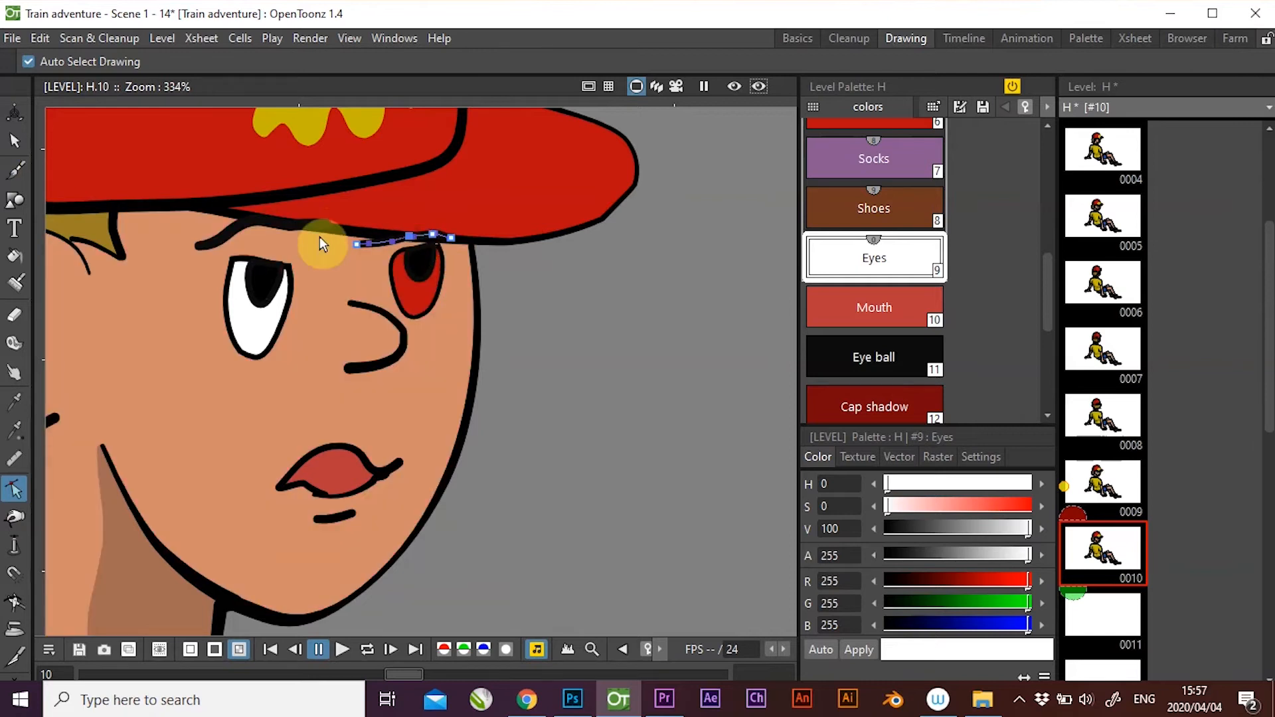
pyautogui.click(418, 257)
pyautogui.moveTo(439, 249); pyautogui.dragTo(413, 248)
pyautogui.click(269, 266)
pyautogui.moveTo(279, 261); pyautogui.dragTo(285, 265)
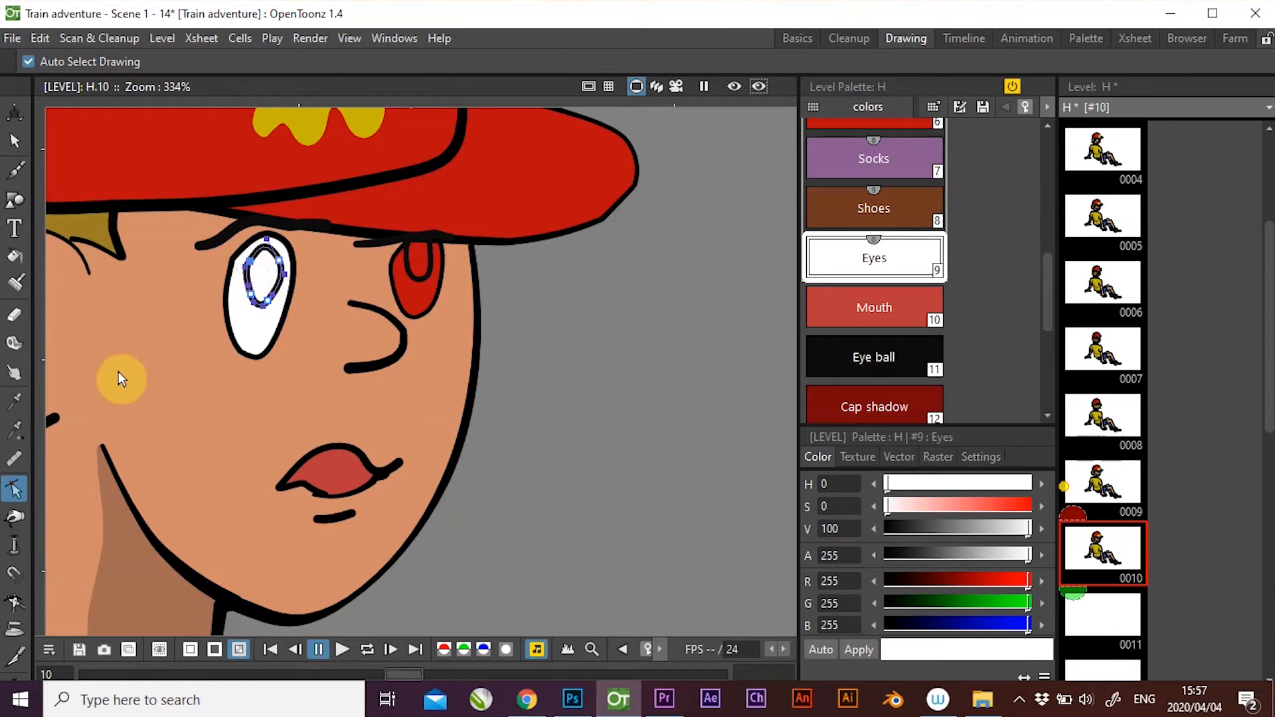
# Fill both pupils in drawing 10 with the Eye ball style and the far eye with the Eyes style.
pyautogui.press('f')
pyautogui.click(262, 276)
pyautogui.click(874, 358)
pyautogui.click(263, 278)
pyautogui.click(418, 261)
pyautogui.click(874, 257)
pyautogui.click(415, 299)
# Move the near pupil to the middle of its eye and round the top of the far pupil.
pyautogui.press('s')
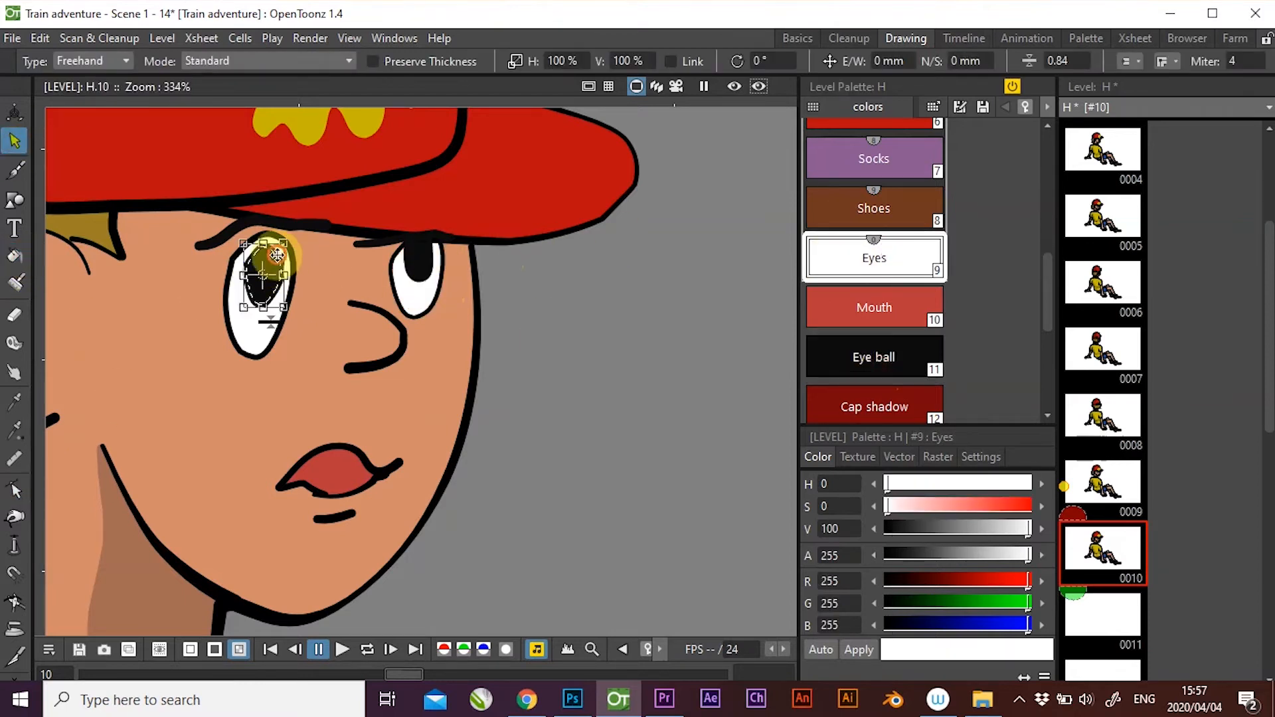
pyautogui.click(14, 490)
pyautogui.click(424, 255)
# Reshape the mouth outline in drawing 10 into a rounded, open mouth.
pyautogui.click(14, 141)
pyautogui.click(358, 468)
pyautogui.click(14, 490)
pyautogui.moveTo(305, 485); pyautogui.dragTo(294, 471)
pyautogui.moveTo(377, 482)
pyautogui.mouseDown()
pyautogui.moveTo(408, 448)
pyautogui.moveTo(382, 471)
pyautogui.mouseUp()
# Refine the outlines of the far eye, the near pupil and the jaw in drawing 10.
pyautogui.click(402, 262)
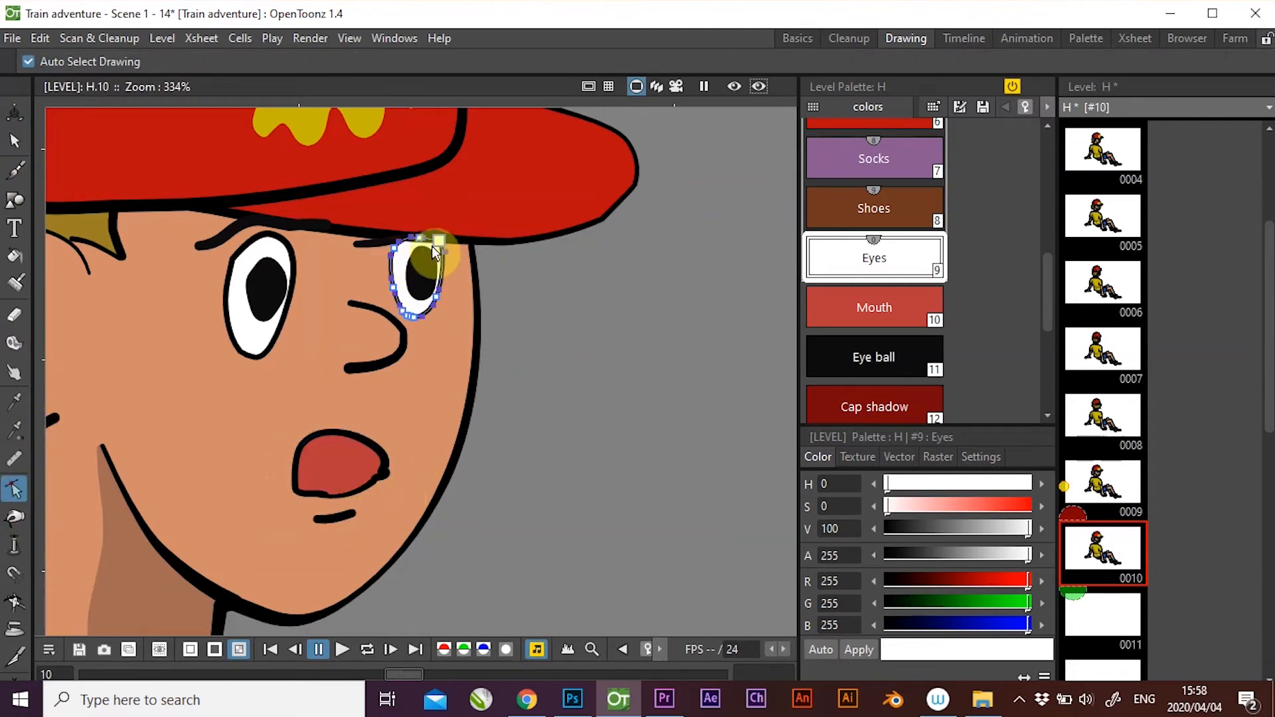
pyautogui.click(257, 278)
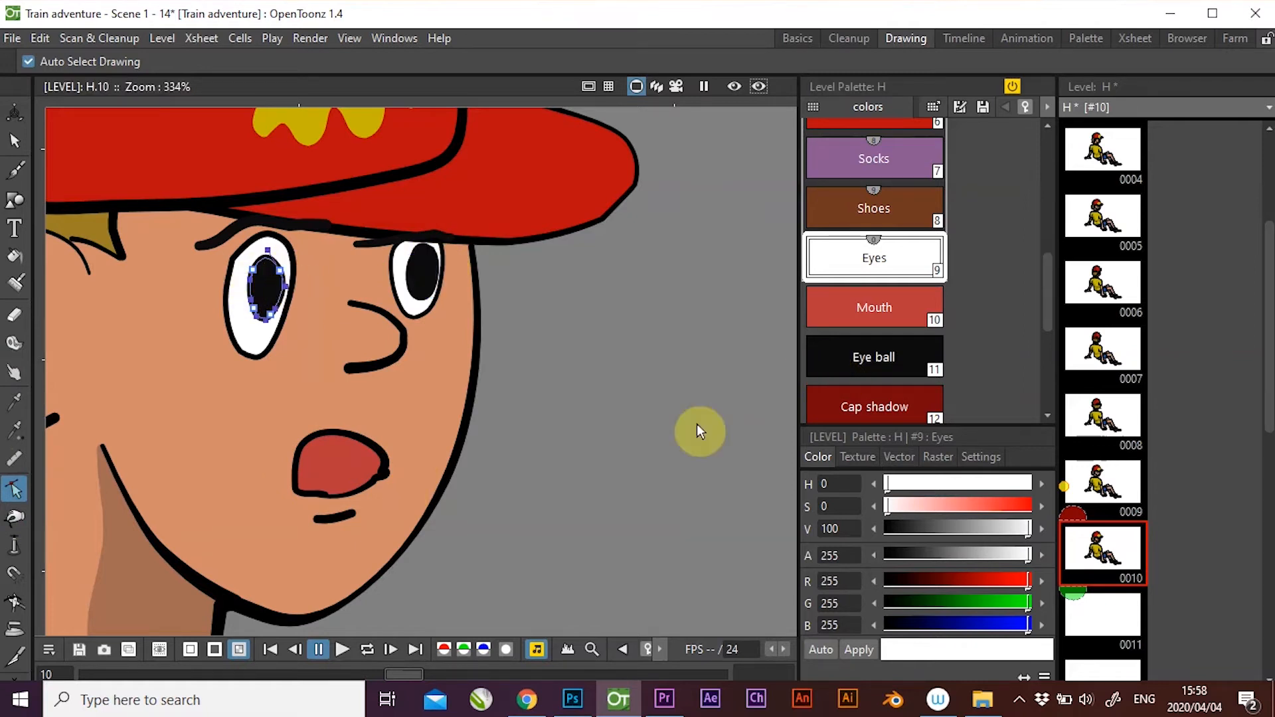
pyautogui.click(456, 453)
pyautogui.moveTo(445, 481); pyautogui.dragTo(451, 504)
# Copy drawing 10 into drawing 11.
pyautogui.click(1108, 421)
pyautogui.click(1117, 559)
pyautogui.moveTo(1269, 419); pyautogui.dragTo(1269, 446)
pyautogui.click(1101, 550)
pyautogui.hotkey('ctrl', 'v')
# Lower the tops of both eye outlines in drawing 11 into half-closed, slanted eyes.
pyautogui.click(229, 273)
pyautogui.moveTo(236, 249); pyautogui.dragTo(227, 286)
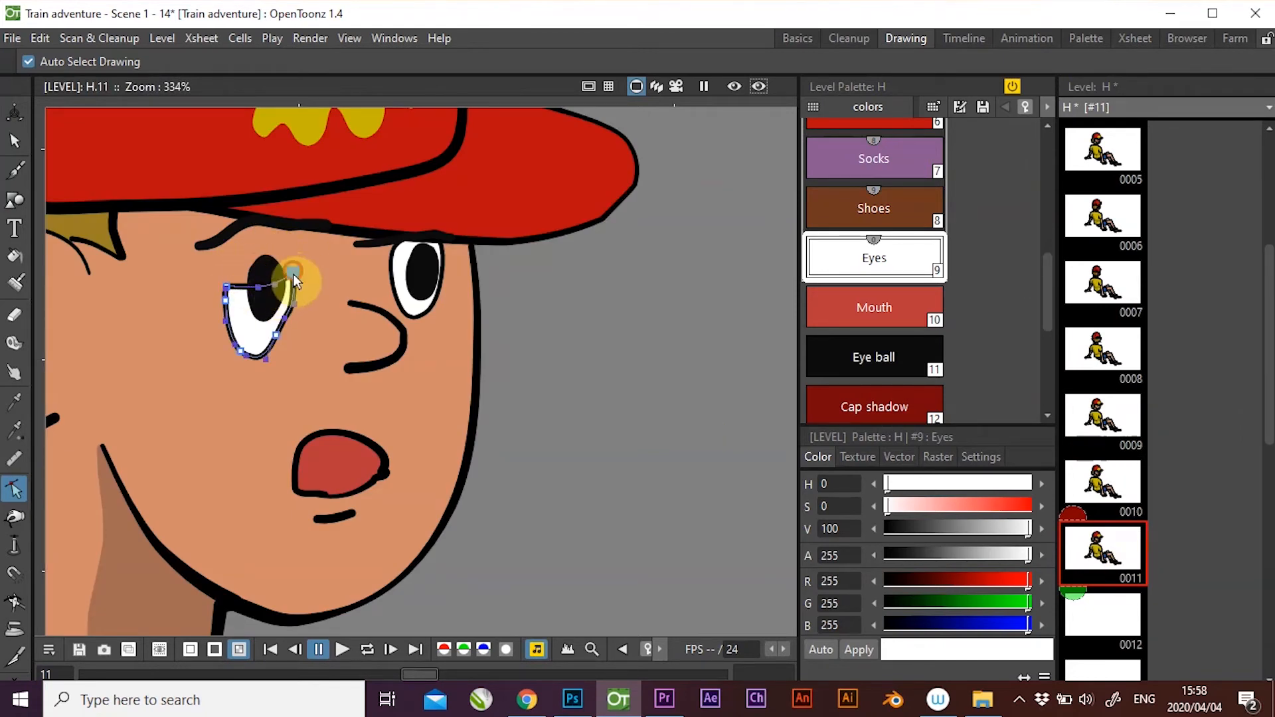
pyautogui.moveTo(364, 276); pyautogui.dragTo(400, 273)
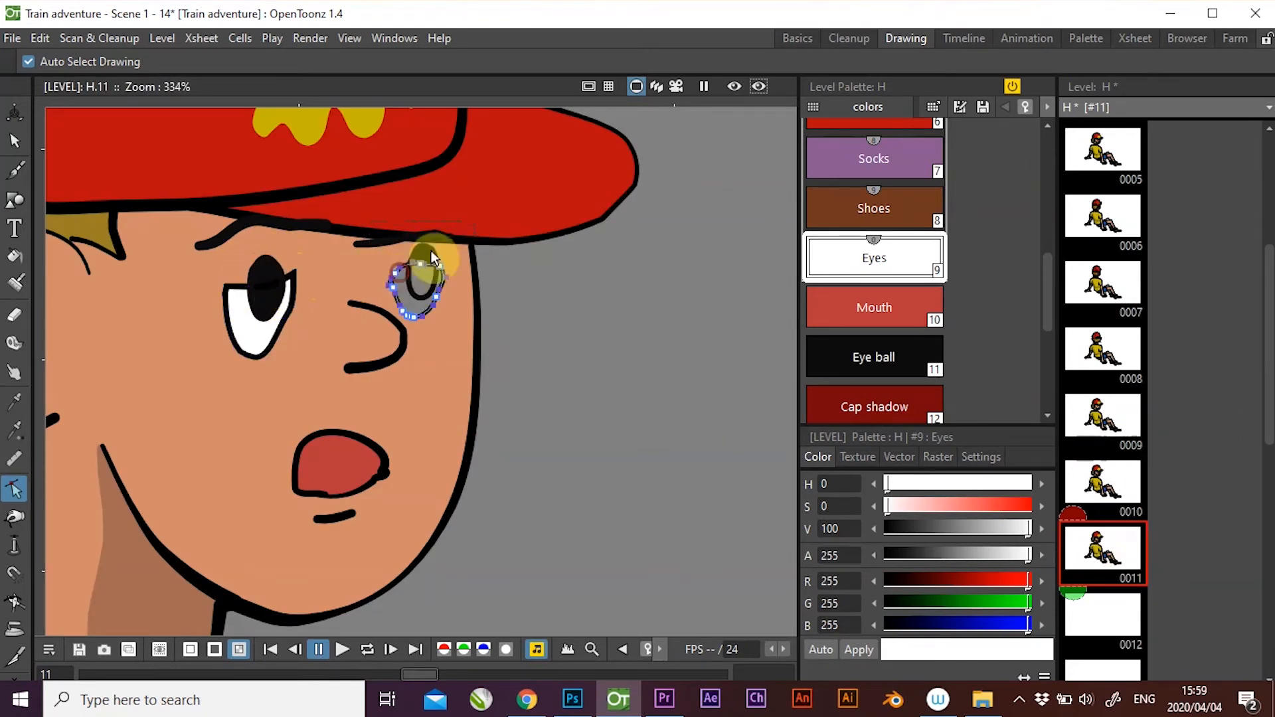
# Fill the far eye in drawing 11 with the Eyes style and the near pupil with the Eye ball style.
pyautogui.click(15, 256)
pyautogui.click(426, 303)
pyautogui.click(874, 358)
pyautogui.click(266, 302)
pyautogui.click(15, 141)
pyautogui.click(13, 488)
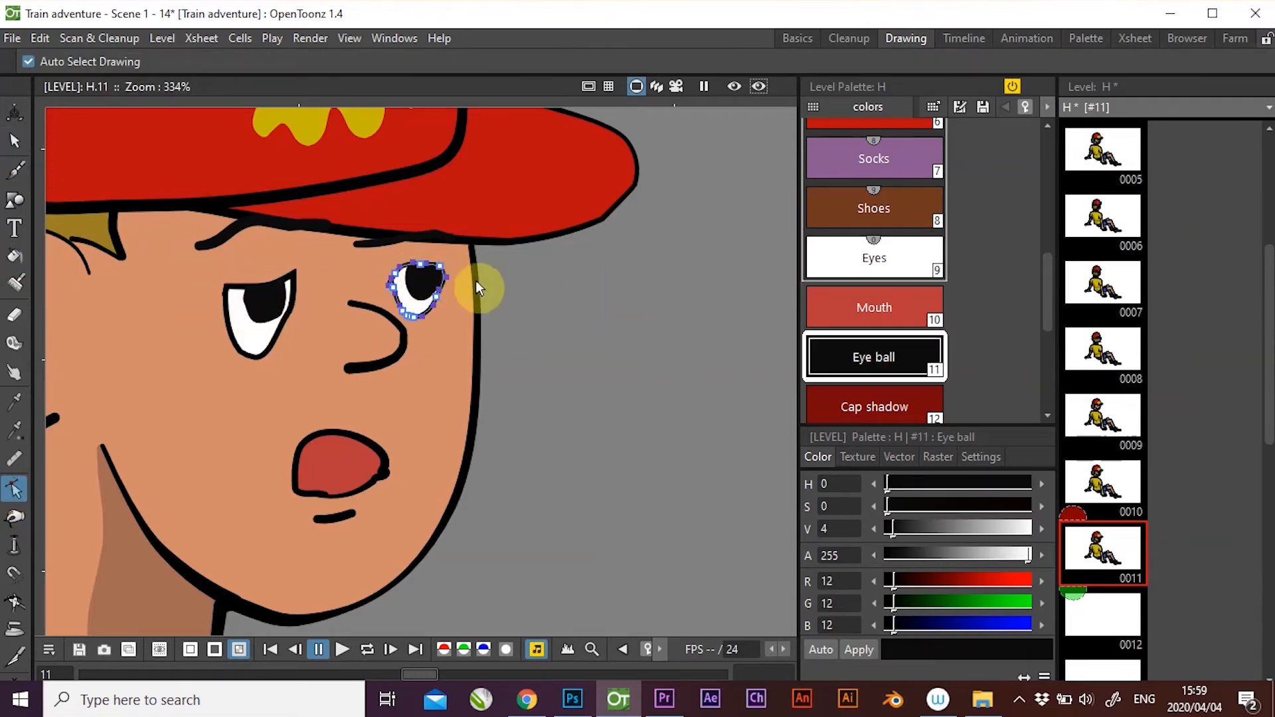
# Draw a dark upper eyelid line across the top of each eye in drawing 11.
pyautogui.press('b')
pyautogui.moveTo(203, 273); pyautogui.dragTo(458, 259)
pyautogui.press('s')
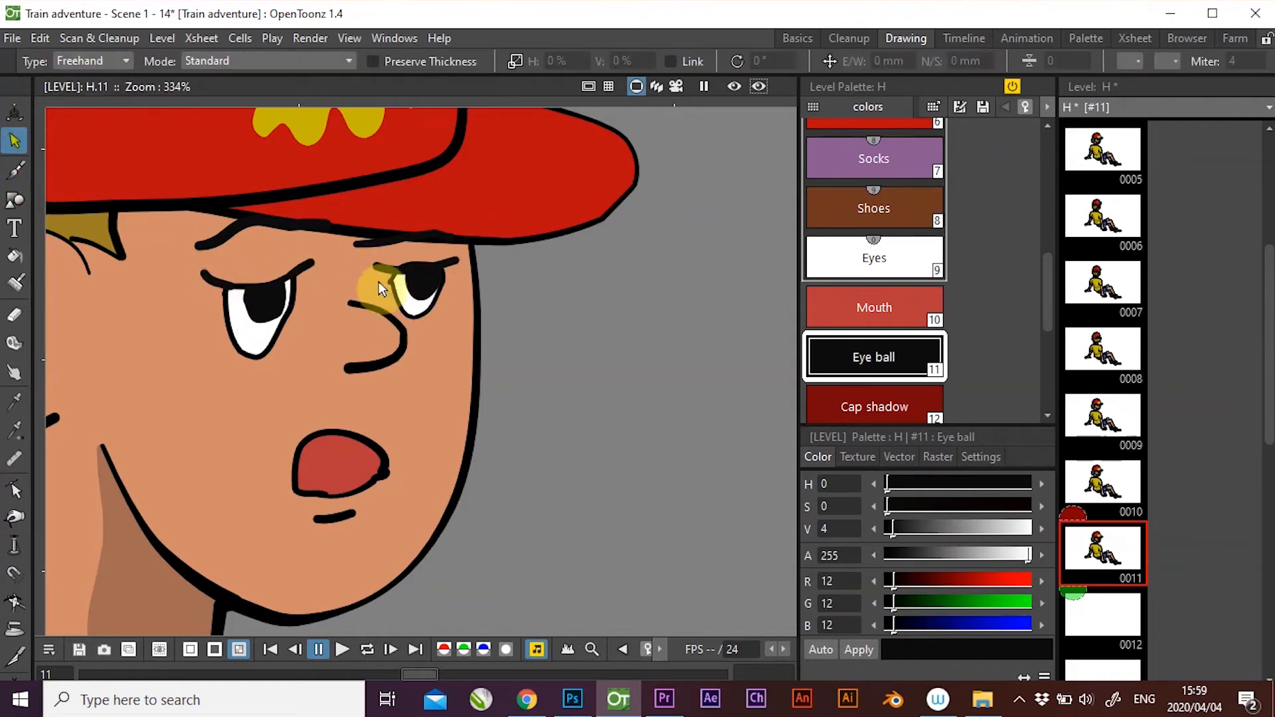
# Round the near eye's lower edge and flatten the mouth's upper line in drawing 11, and copy it into drawing 12.
pyautogui.click(13, 488)
pyautogui.click(387, 268)
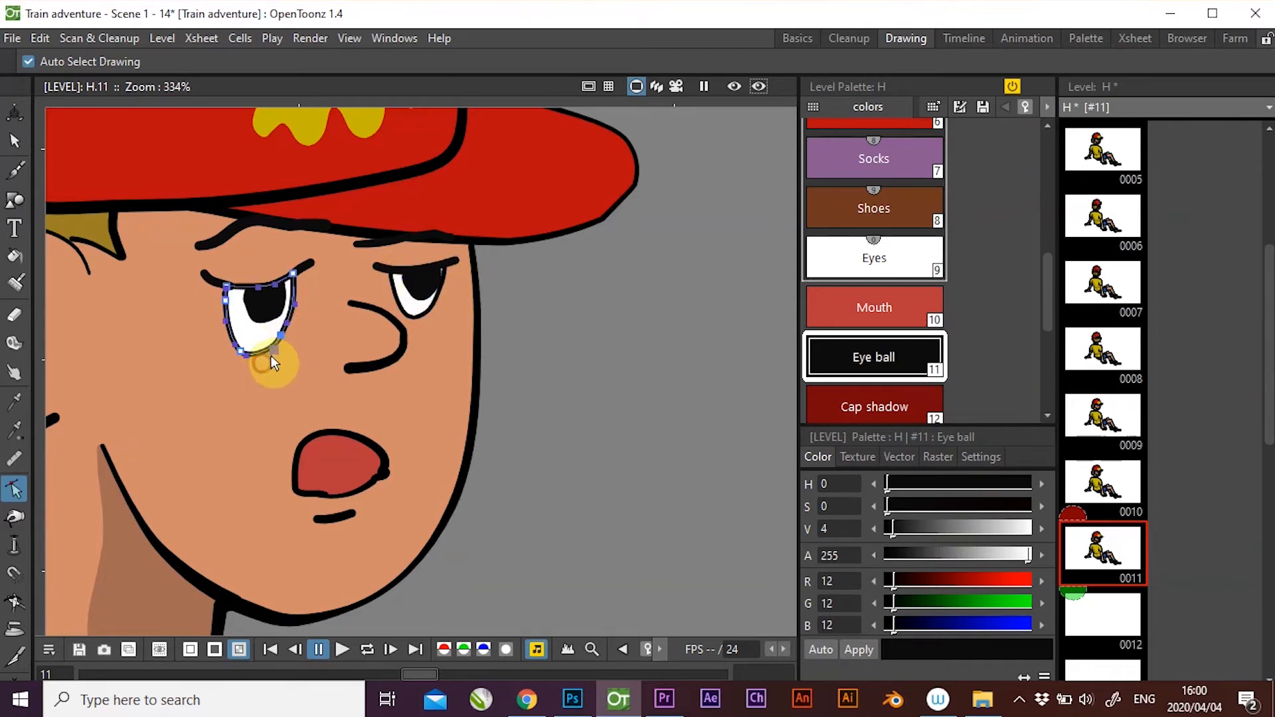
pyautogui.click(318, 441)
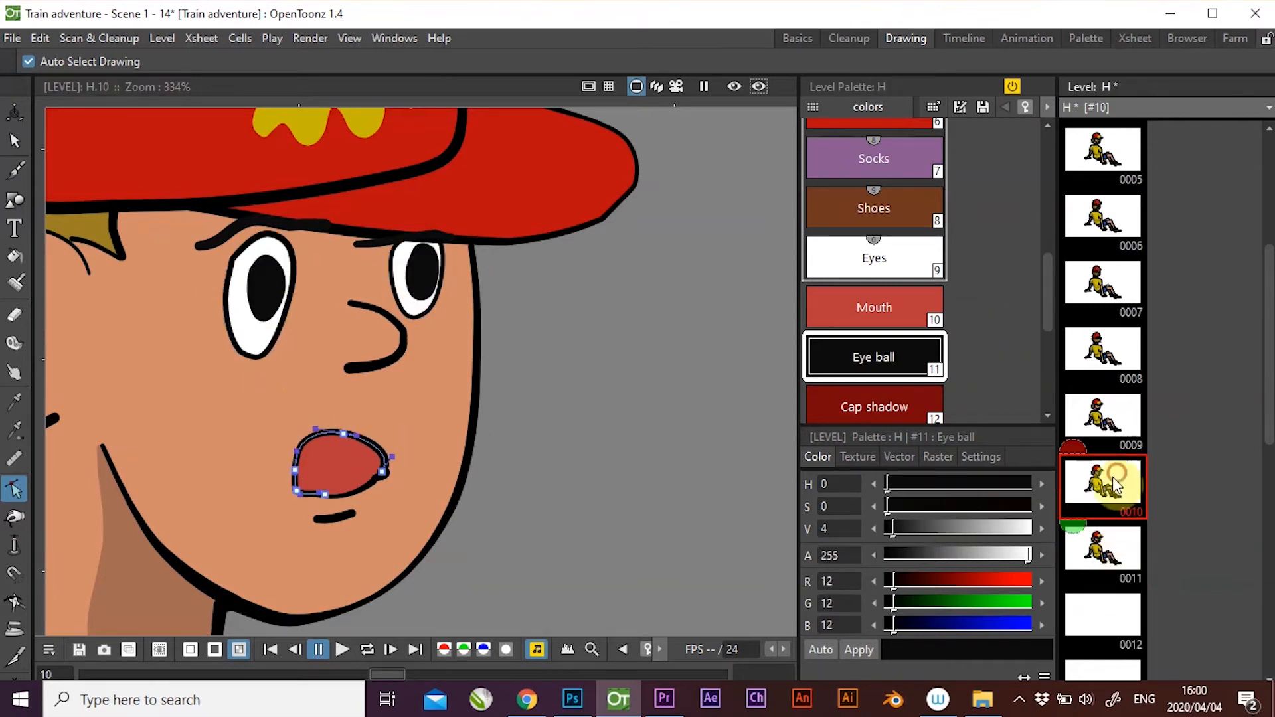
pyautogui.click(1115, 632)
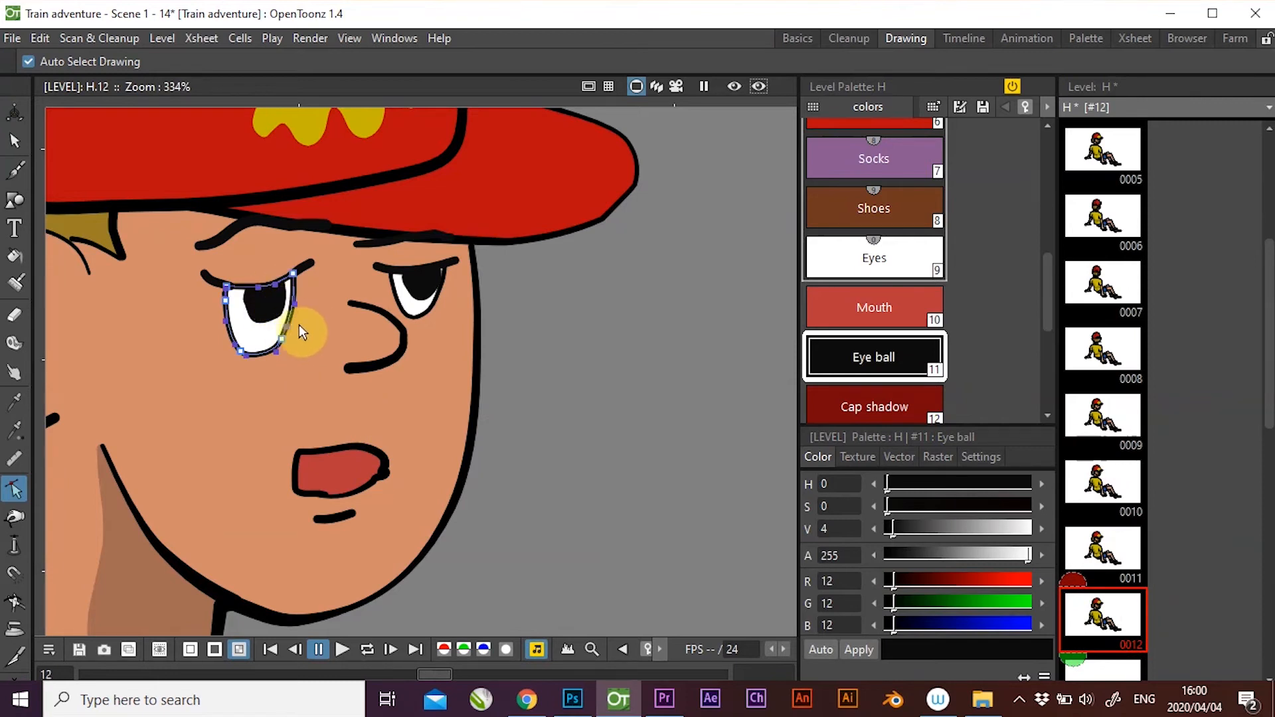
# Delete the eye outlines, pupils and eyelid lines of both eyes in drawing 12.
pyautogui.press('s')
pyautogui.click(288, 325)
pyautogui.press('Delete')
pyautogui.click(404, 307)
pyautogui.press('Delete')
pyautogui.click(417, 297)
pyautogui.press('Delete')
pyautogui.click(228, 285)
pyautogui.press('Delete')
pyautogui.click(301, 274)
pyautogui.press('Delete')
pyautogui.click(418, 271)
pyautogui.moveTo(416, 275); pyautogui.dragTo(409, 282)
pyautogui.press('Delete')
# Draw a downward-curved closed eyelid line for each eye in drawing 12.
pyautogui.click(15, 171)
pyautogui.moveTo(199, 288); pyautogui.dragTo(456, 265)
pyautogui.click(1122, 572)
pyautogui.click(1119, 612)
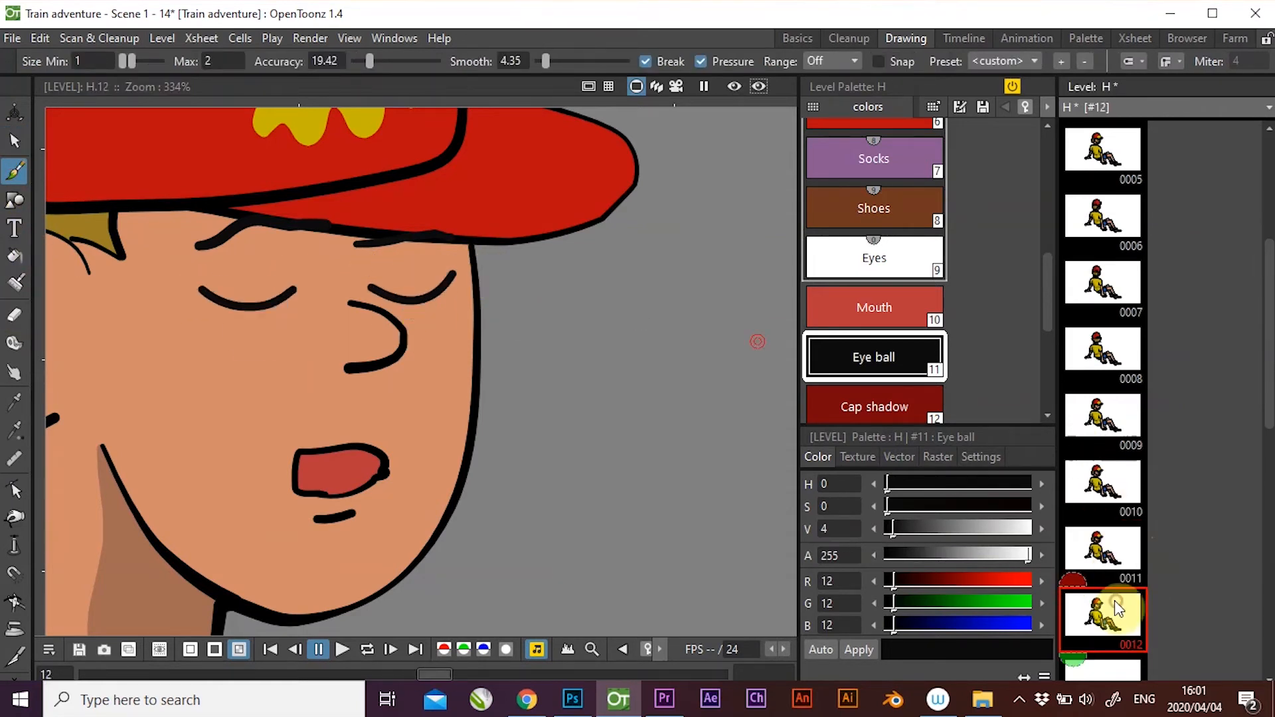
# Flatten both eyebrows in drawing 11 by scaling them vertically.
pyautogui.click(14, 141)
pyautogui.click(1116, 565)
pyautogui.click(266, 244)
pyautogui.moveTo(263, 234); pyautogui.dragTo(266, 219)
pyautogui.click(399, 246)
pyautogui.moveTo(404, 240); pyautogui.dragTo(406, 232)
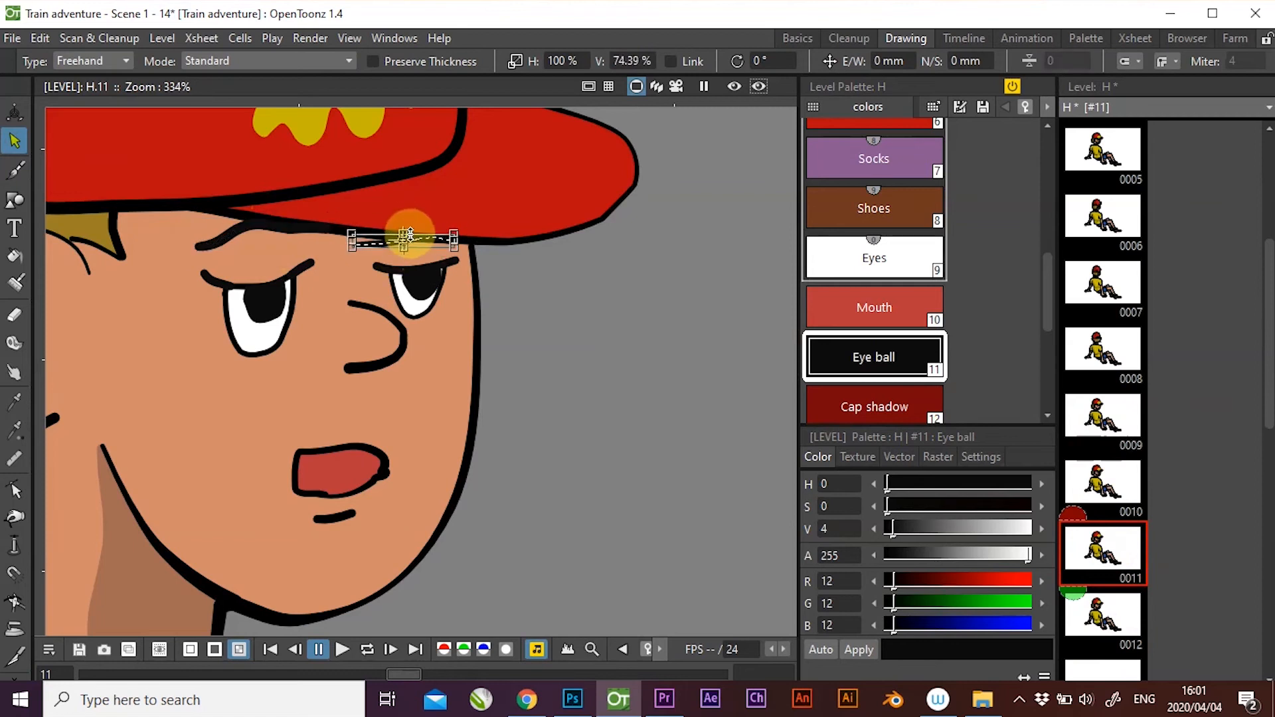
# Flatten both eyebrows in drawing 12 to match those in drawing 11.
pyautogui.click(1103, 637)
pyautogui.click(1115, 565)
pyautogui.click(1105, 617)
pyautogui.click(232, 233)
pyautogui.moveTo(262, 226); pyautogui.dragTo(263, 218)
pyautogui.click(399, 244)
pyautogui.moveTo(406, 238); pyautogui.dragTo(407, 233)
# Stretch the near closed eyelid line in drawing 12 vertically for a deeper curve.
pyautogui.click(1124, 580)
pyautogui.click(413, 309)
pyautogui.click(241, 312)
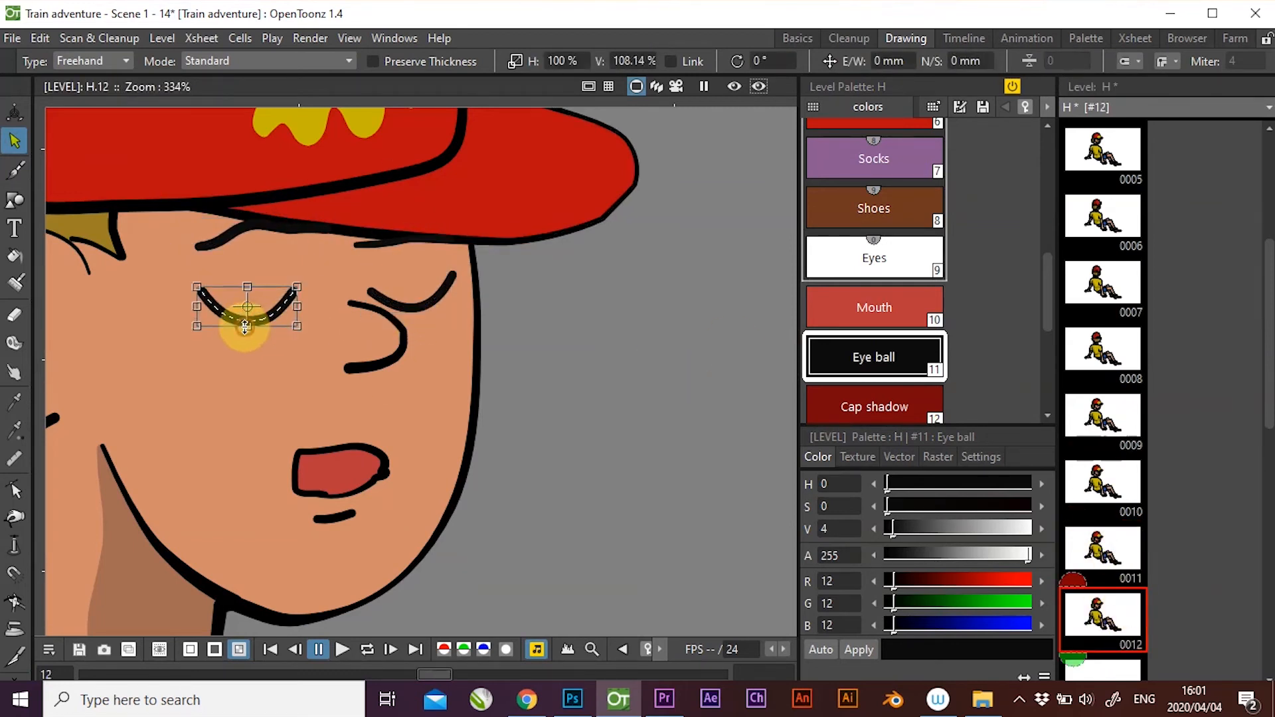
# Flip between drawings 9 and 12 to check how the facial expressions change.
pyautogui.click(1100, 557)
pyautogui.press('Down')
pyautogui.press('Up')
pyautogui.press('Up')
pyautogui.press('Up')
pyautogui.press('Down')
pyautogui.click(1100, 550)
pyautogui.click(1099, 606)
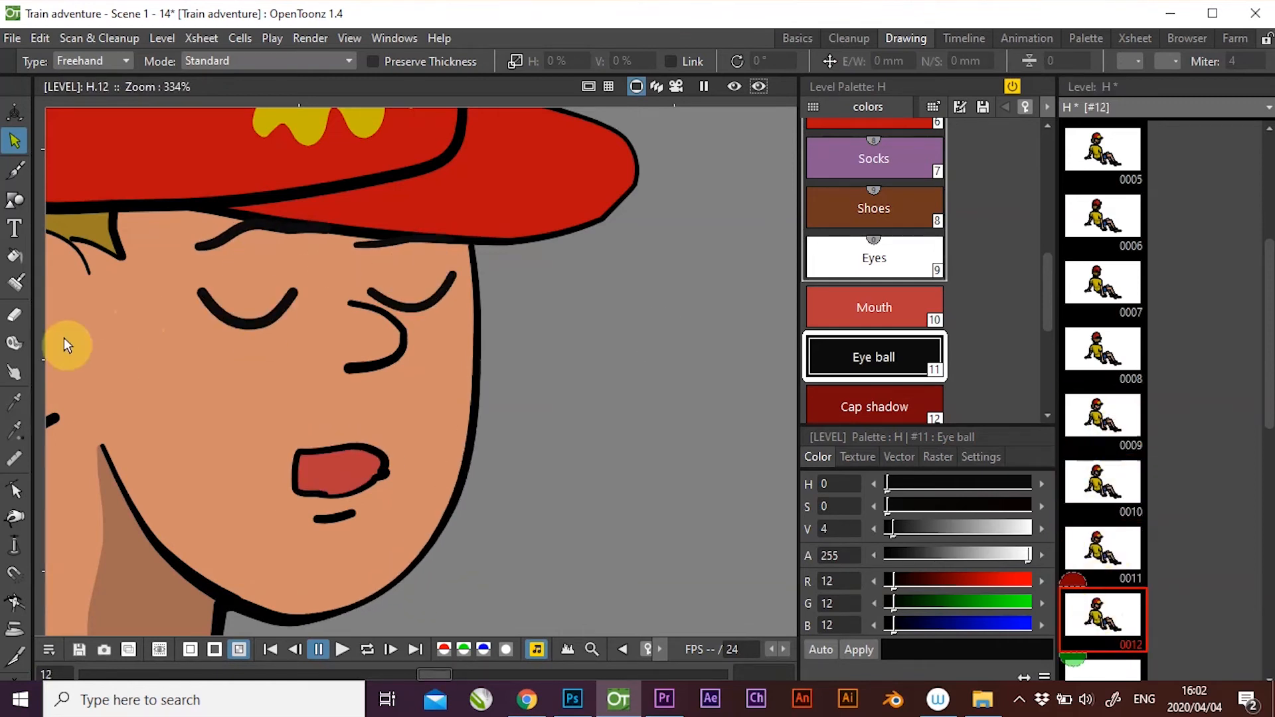
# Taper the ends of both closed eyelid lines in drawing 12 with the Pump tool.
pyautogui.press('m')
pyautogui.press('r')
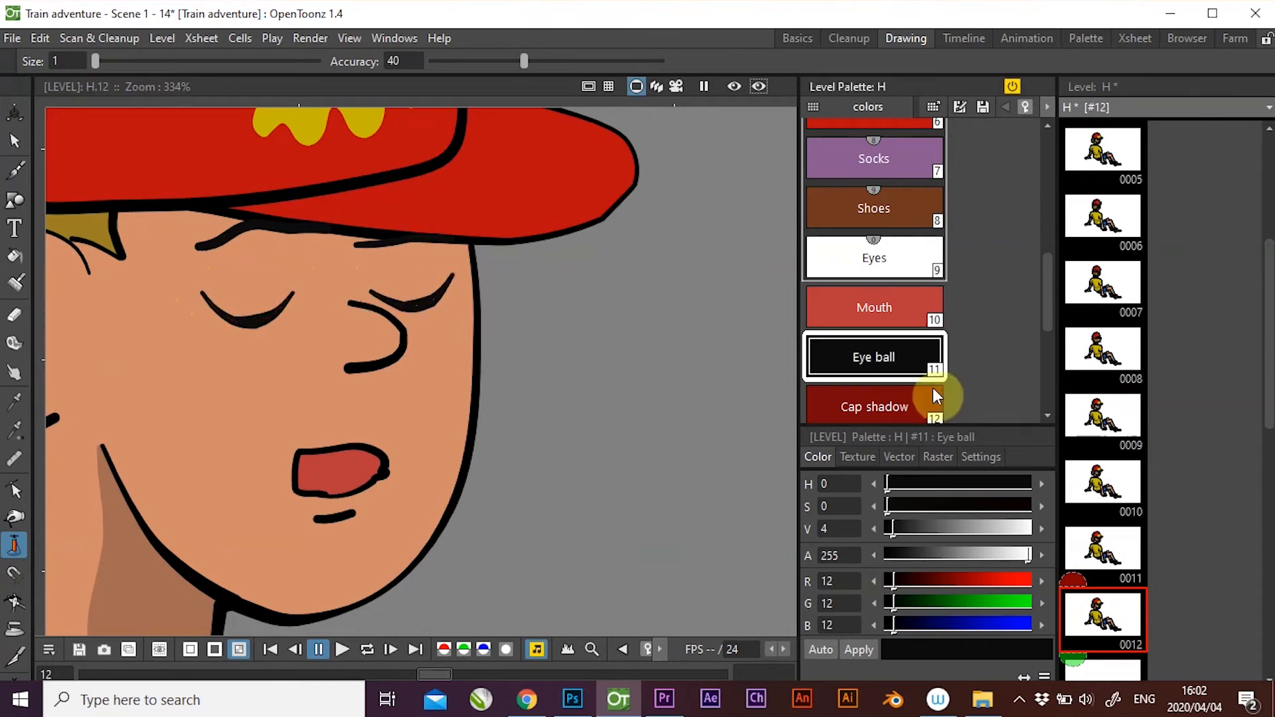
pyautogui.click(1119, 580)
pyautogui.click(1106, 617)
# Copy drawing 11 into drawing 13 and lower the mouth's upper line there.
pyautogui.click(1105, 551)
pyautogui.scroll(-1, 1102, 518)
pyautogui.click(1113, 604)
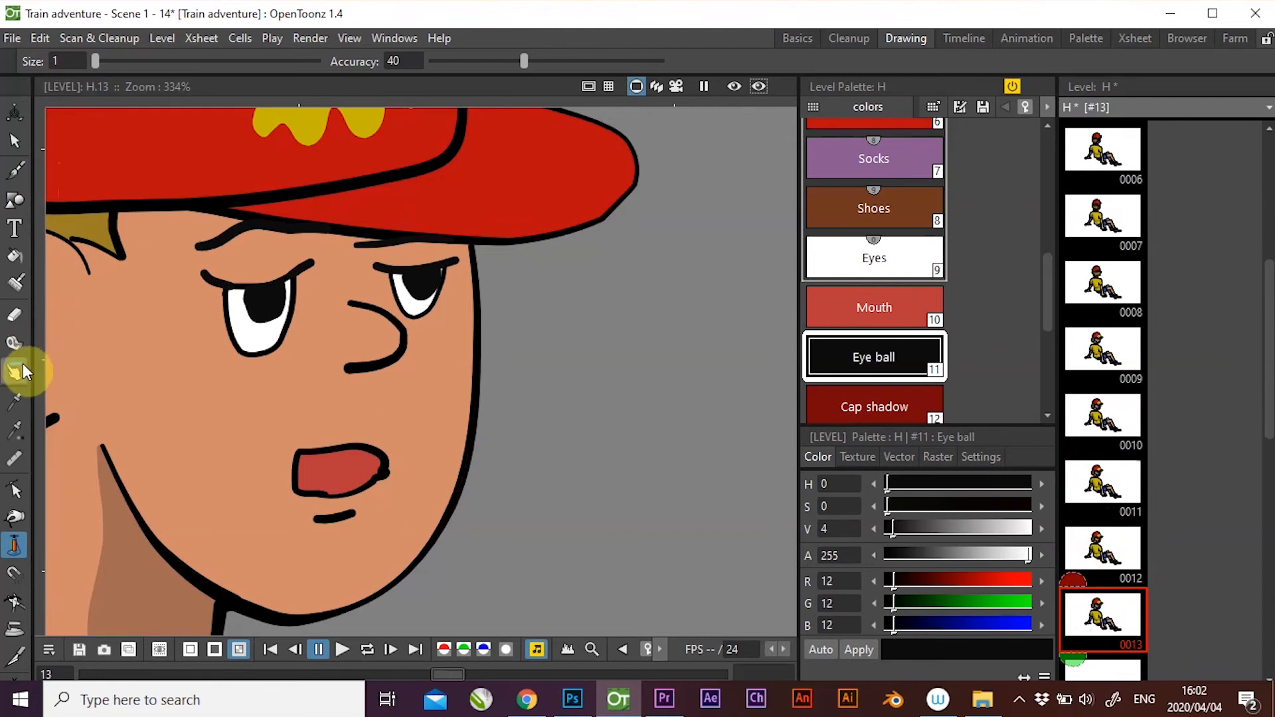
pyautogui.click(14, 490)
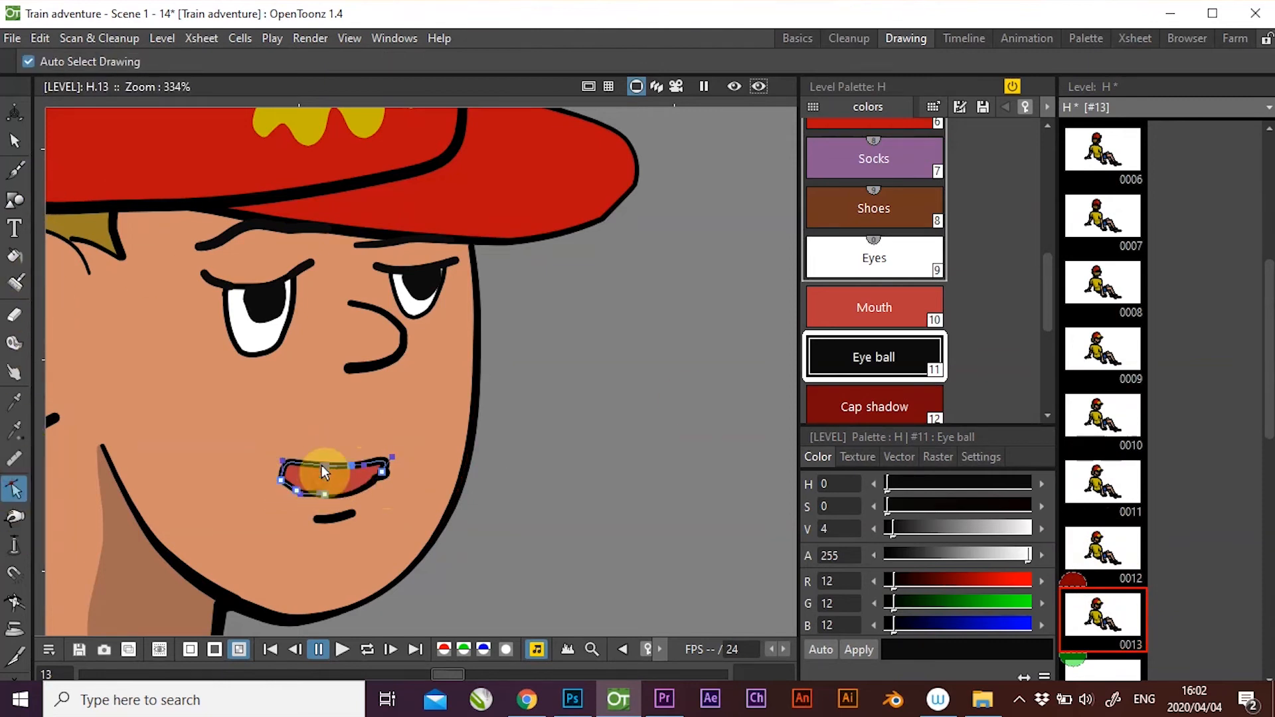
pyautogui.click(1108, 530)
pyautogui.click(1107, 480)
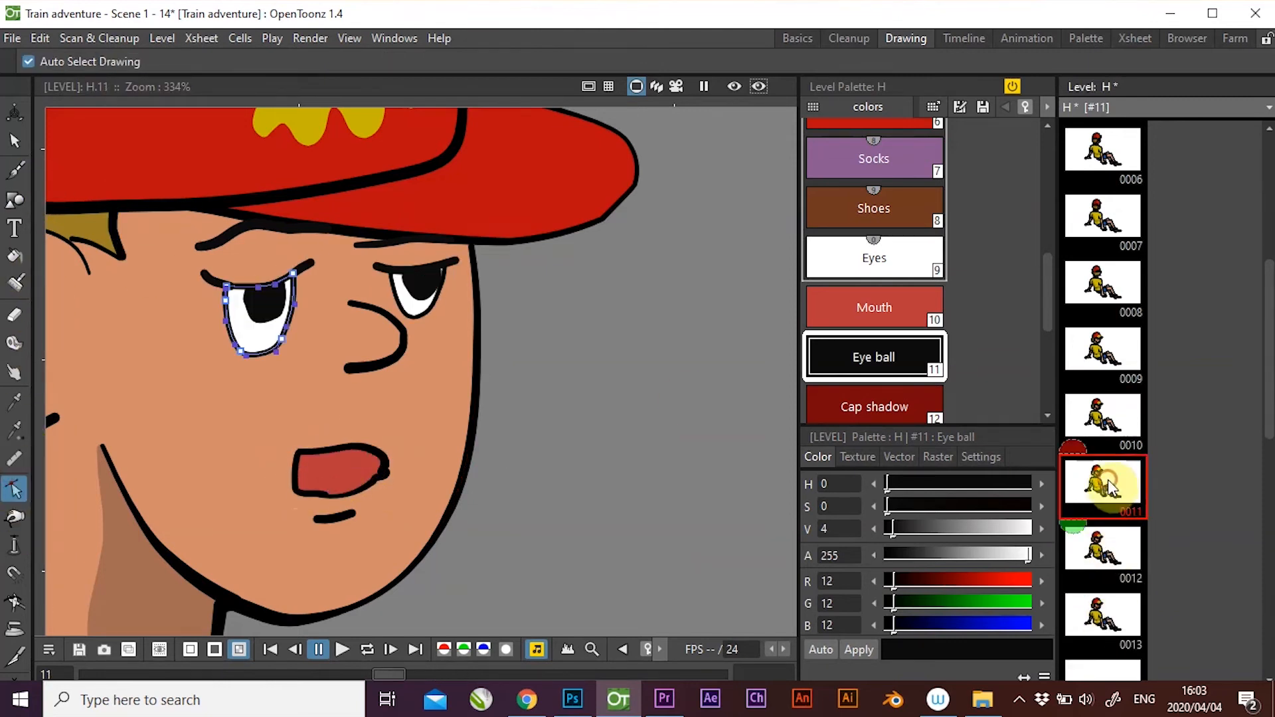
# Raise the upper edges of the eyes, pupils and eyelid lines in drawing 13 to open the eyes wider.
pyautogui.click(270, 282)
pyautogui.click(286, 273)
pyautogui.moveTo(237, 284); pyautogui.dragTo(256, 273)
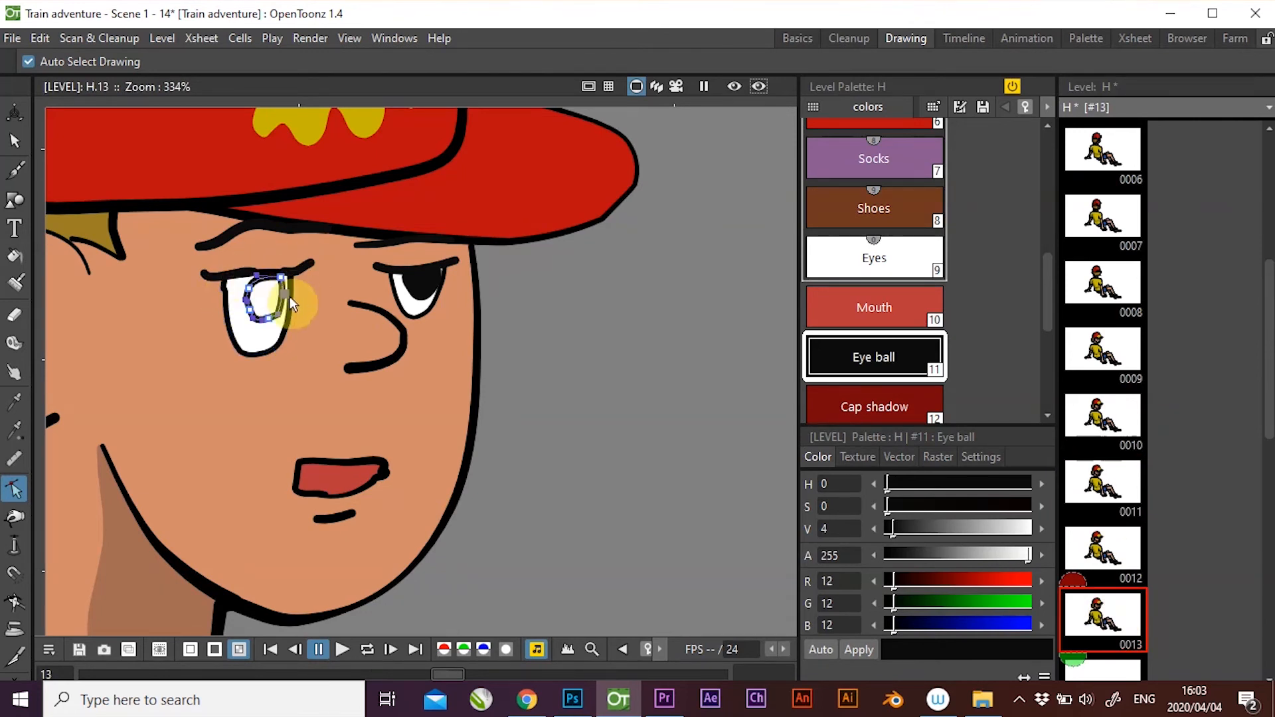
pyautogui.press('Delete')
pyautogui.click(432, 263)
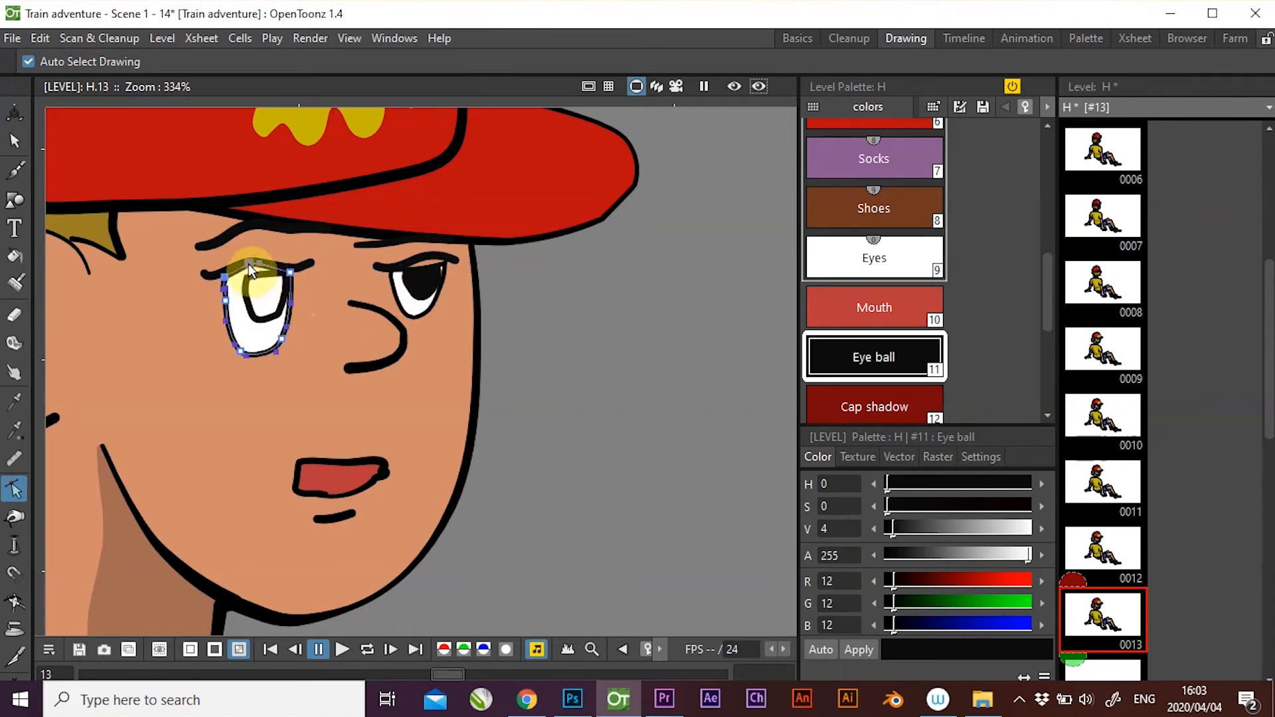
pyautogui.click(429, 272)
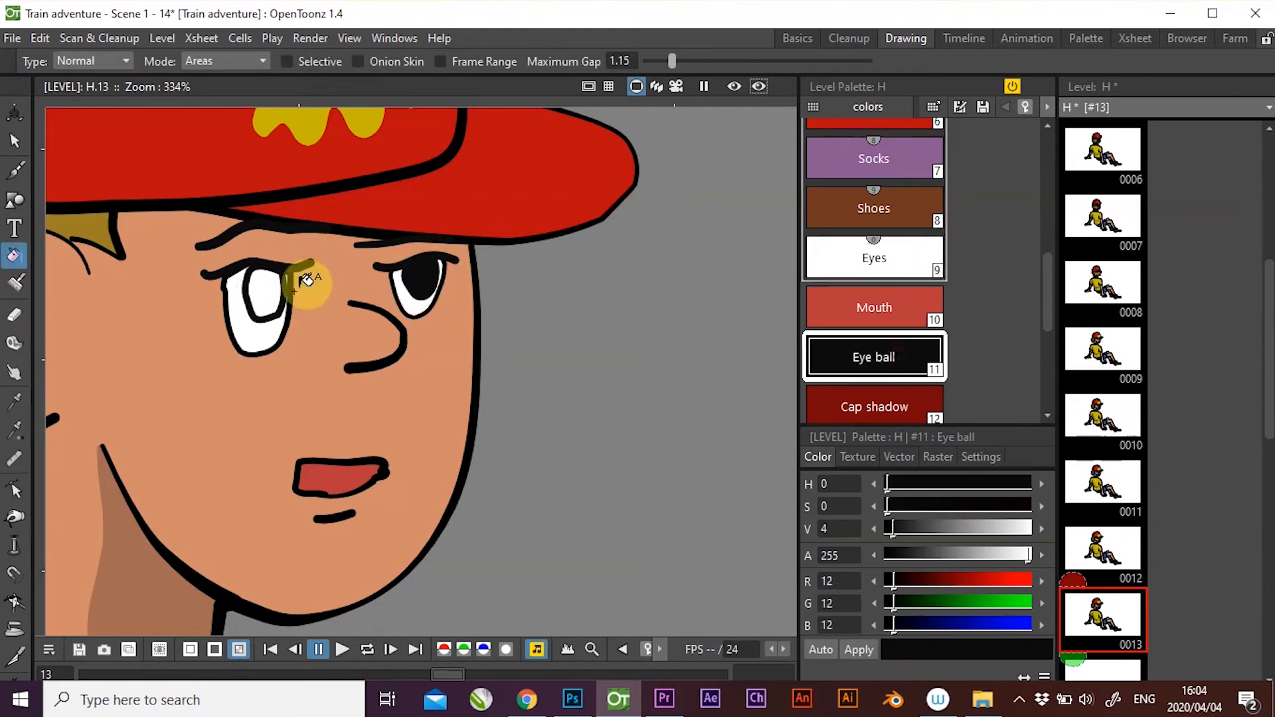
# Fill the gaps in the eyes of drawing 13 with the Eyes style and save the scene and its level.
pyautogui.click(14, 142)
pyautogui.click(1106, 511)
pyautogui.click(1102, 611)
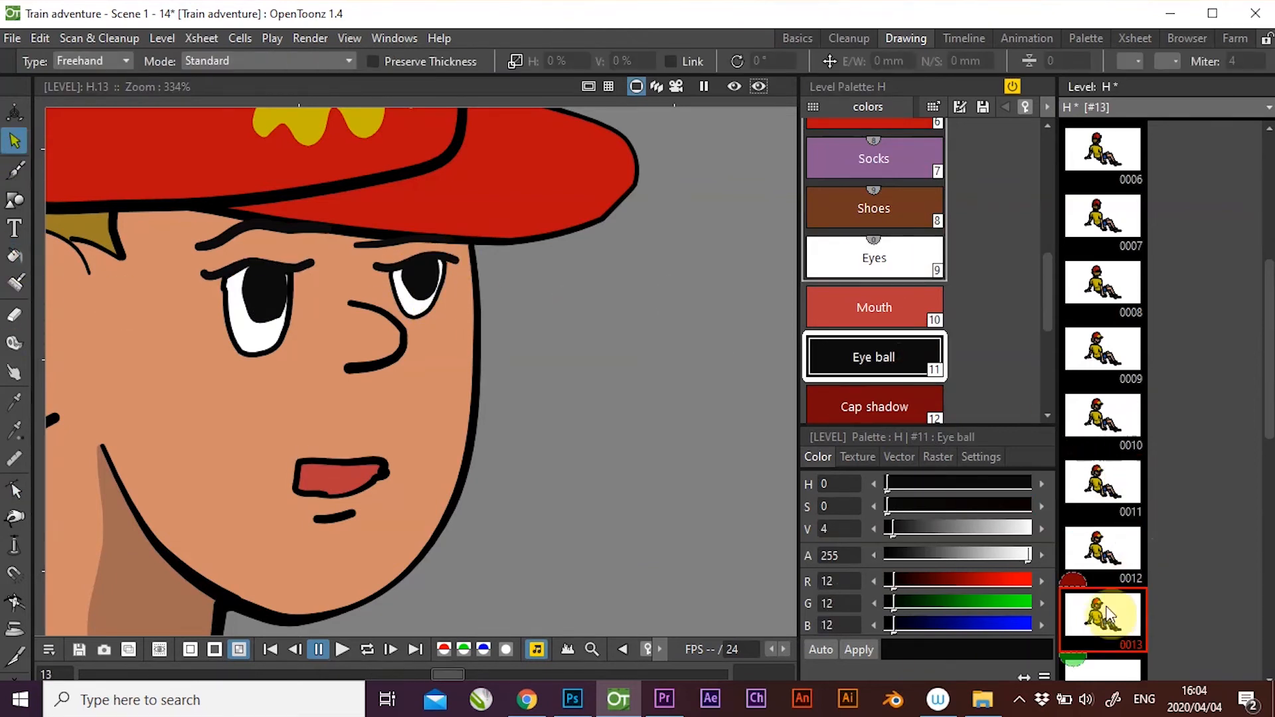
pyautogui.click(14, 490)
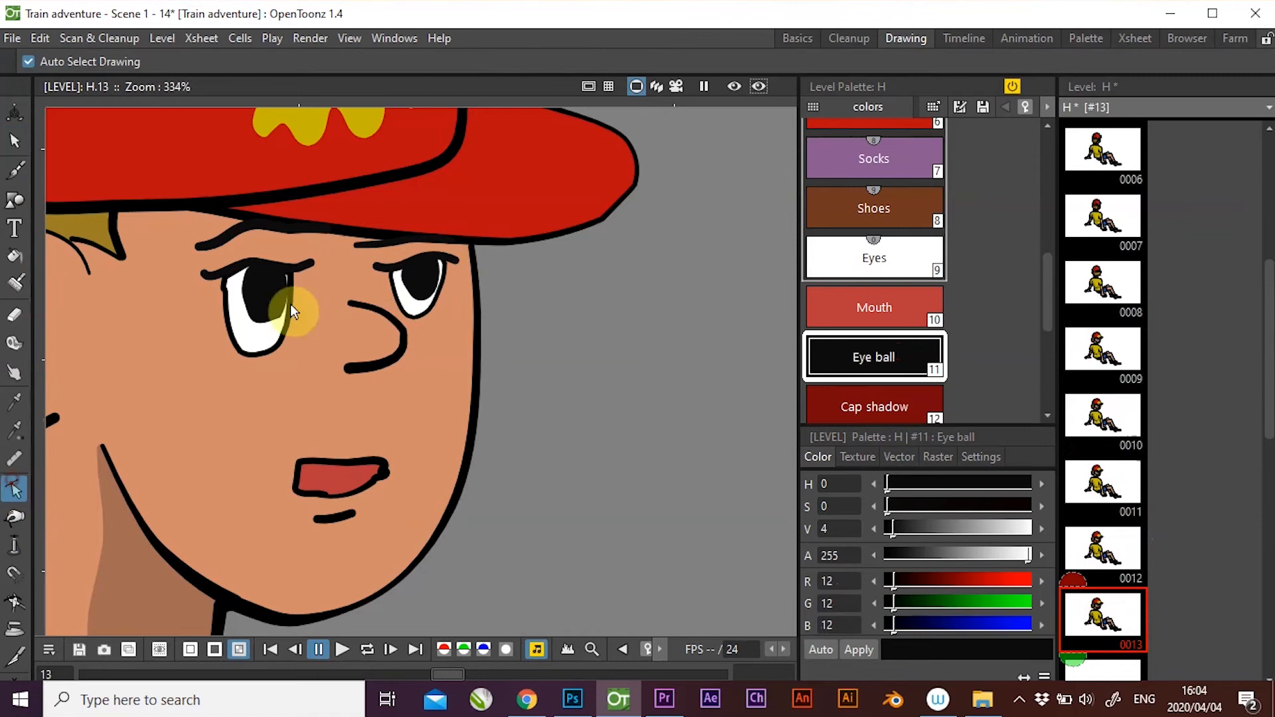
pyautogui.click(14, 256)
pyautogui.click(874, 257)
pyautogui.click(433, 284)
pyautogui.click(12, 38)
pyautogui.click(91, 119)
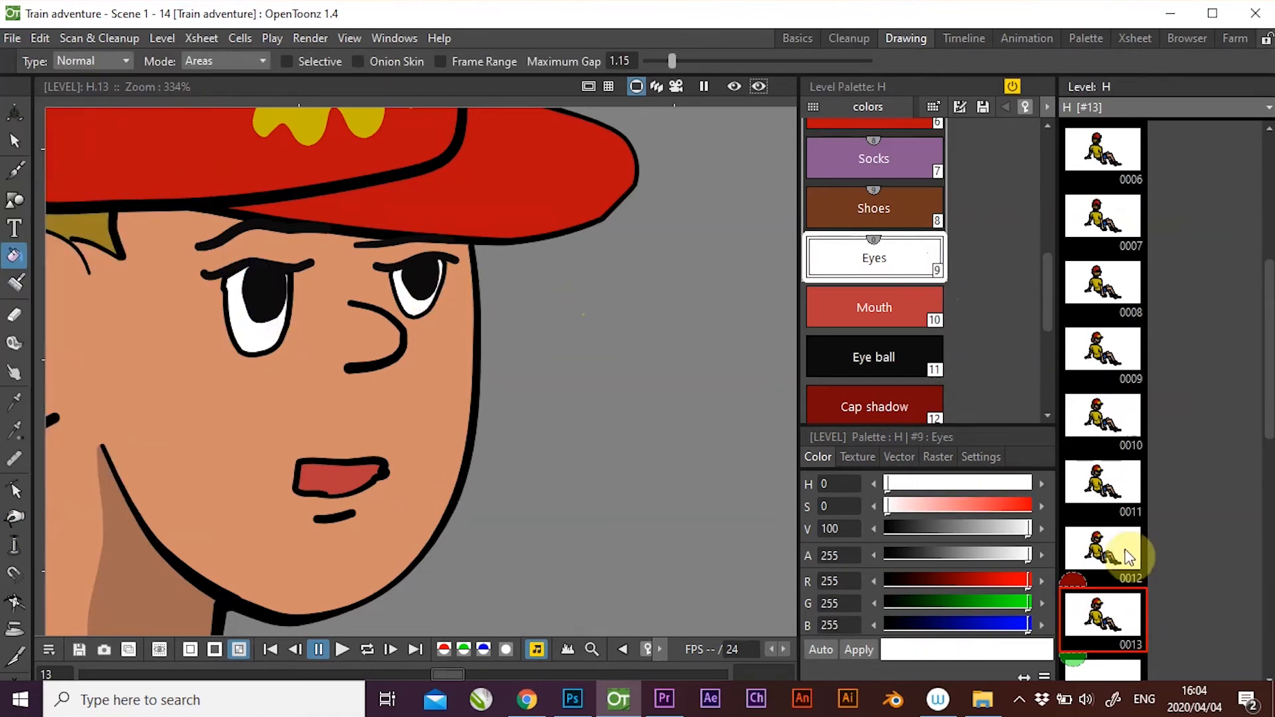
# Narrow the mouth in drawing 13 into a small rounded opening and smooth the far eye's lower outline.
pyautogui.click(222, 305)
pyautogui.click(17, 483)
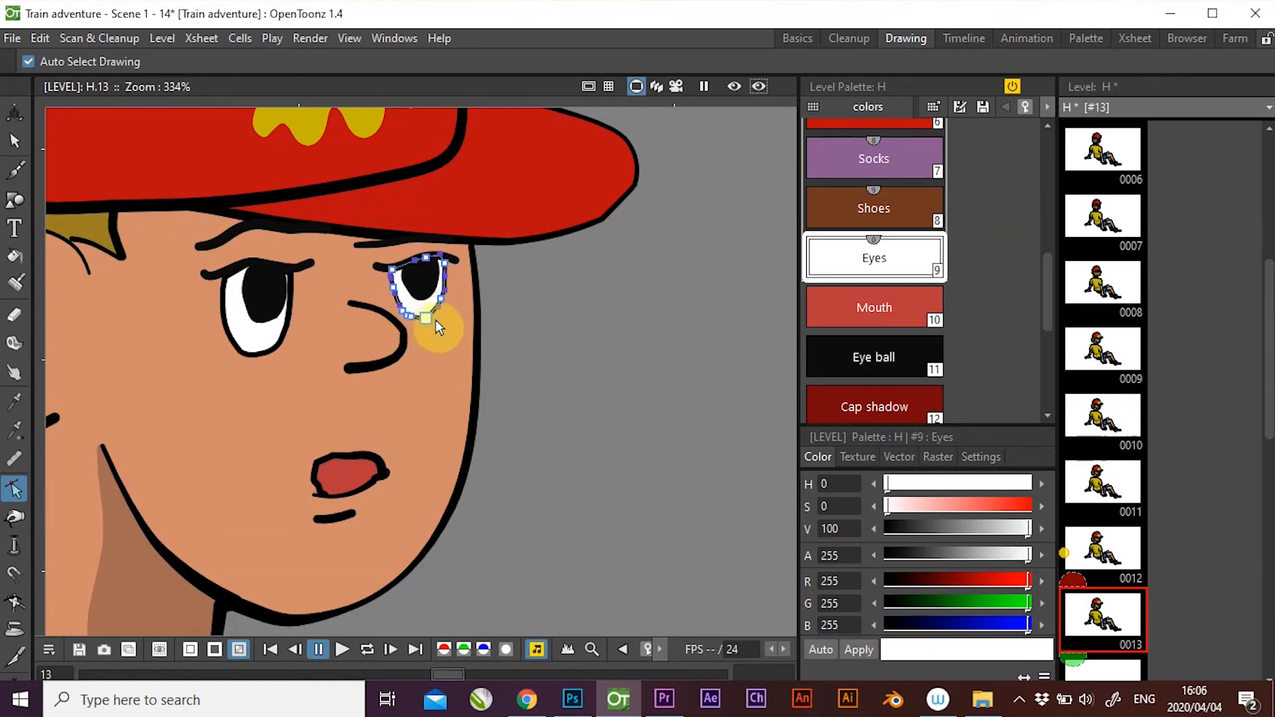
pyautogui.scroll(5, 429, 320)
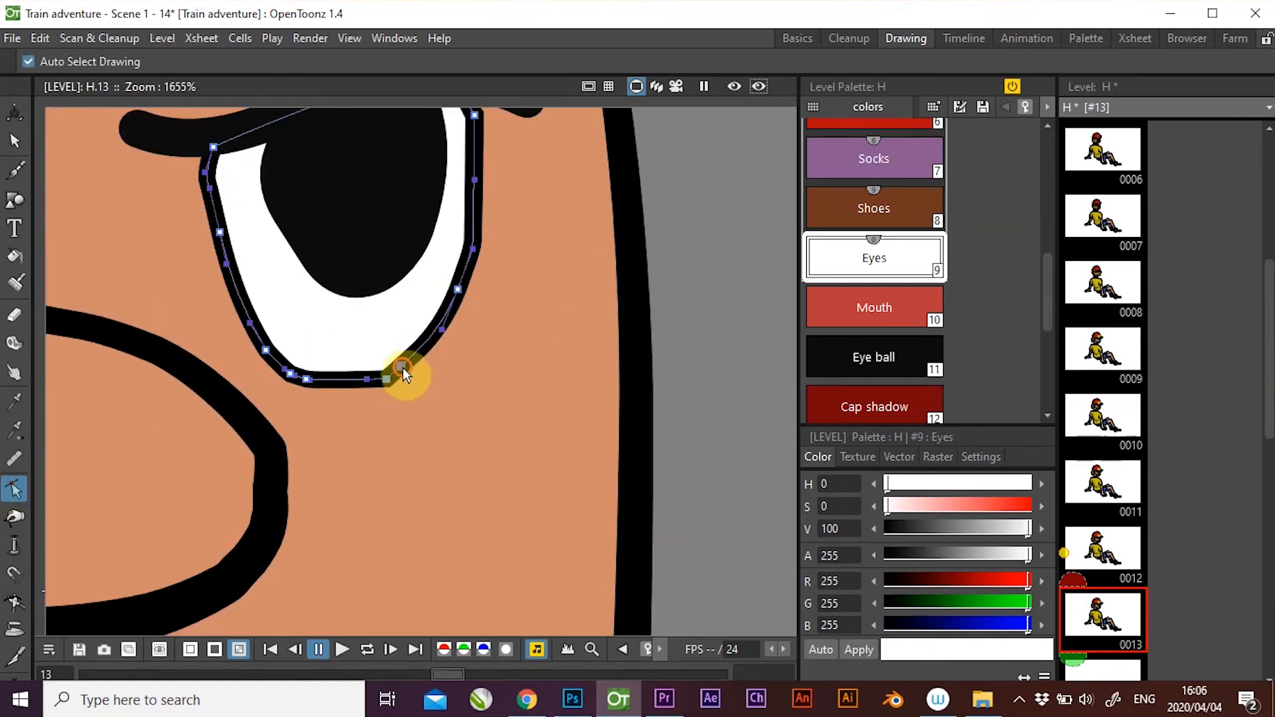
pyautogui.moveTo(403, 380); pyautogui.dragTo(310, 391)
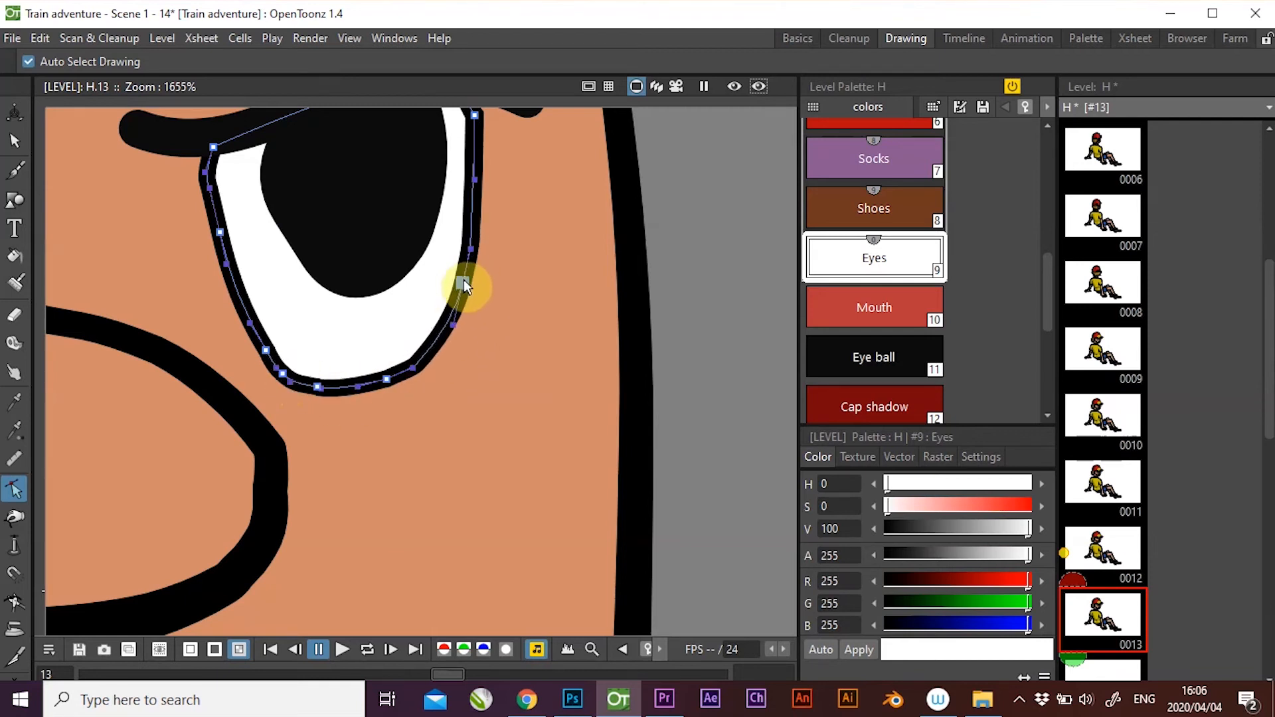
pyautogui.scroll(-7, 427, 358)
# Adjust the curve of the chin outline while comparing drawings 10 to 13.
pyautogui.press(',')
pyautogui.press(',')
pyautogui.click(549, 496)
pyautogui.click(1116, 432)
pyautogui.click(1106, 484)
pyautogui.click(1110, 543)
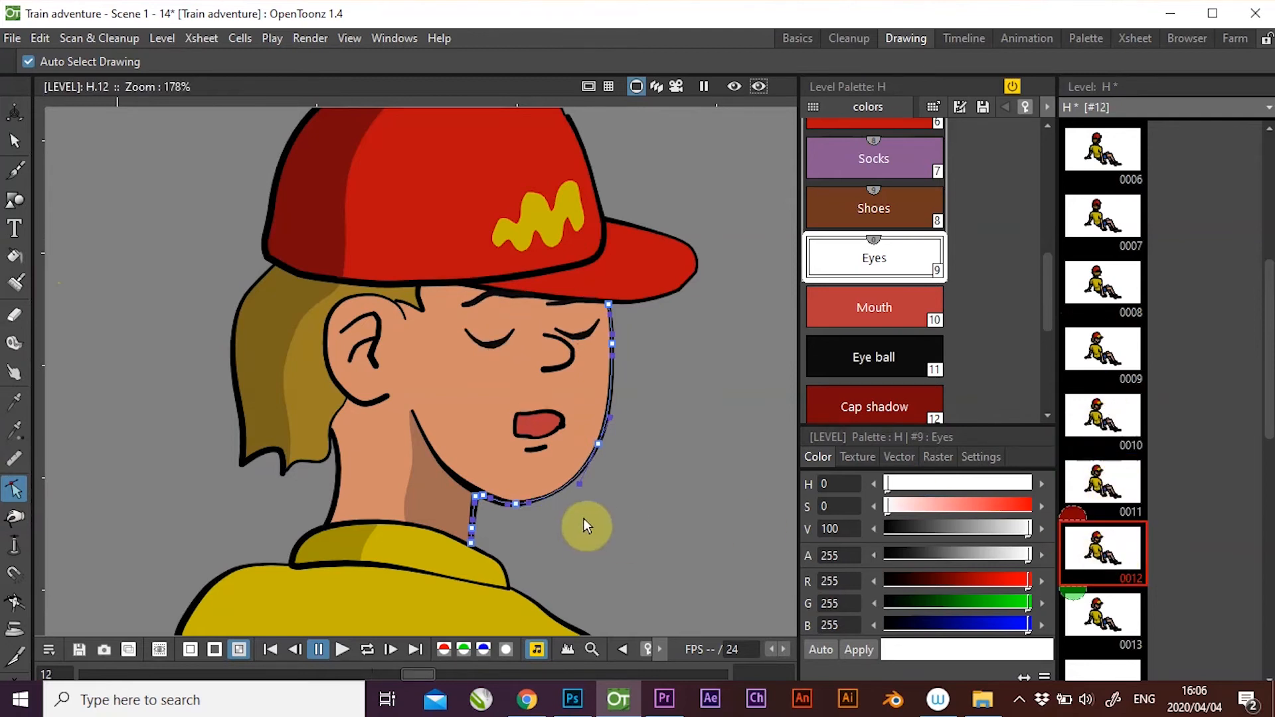
pyautogui.click(1110, 485)
pyautogui.click(1108, 547)
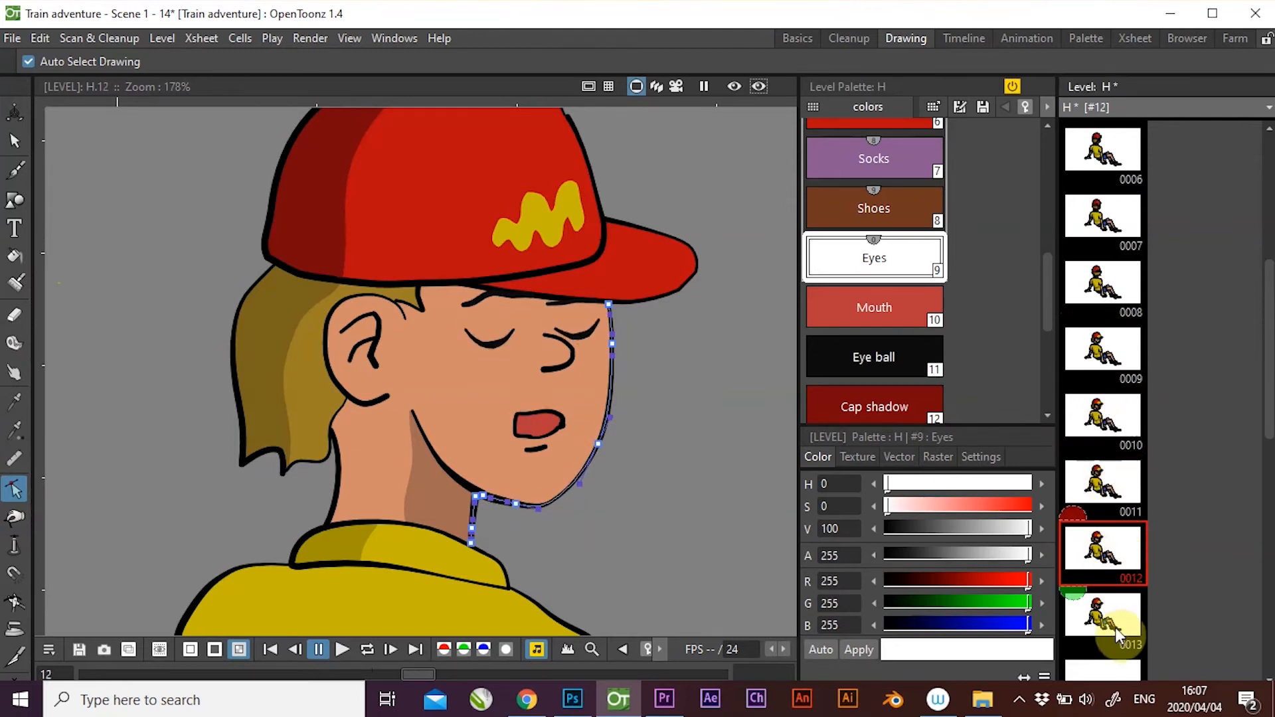
pyautogui.click(1104, 622)
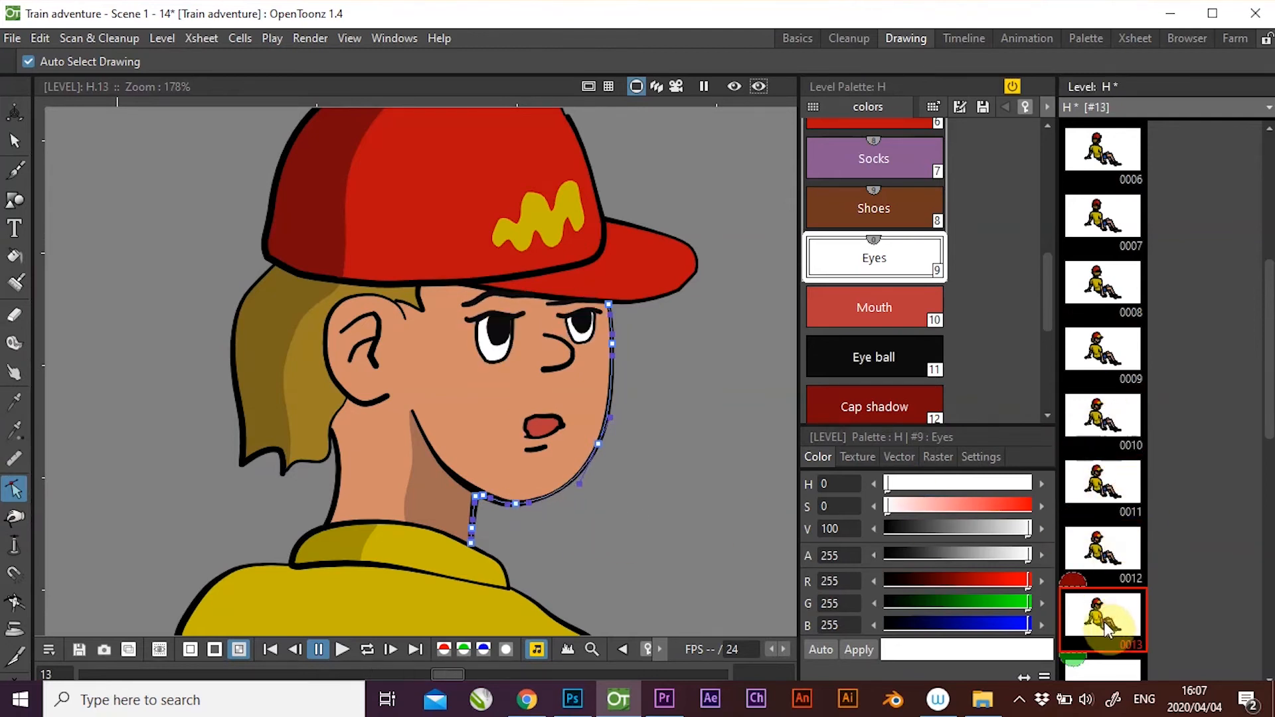
# Fine-tune the chin curve in drawing 11 against the neighbouring drawings.
pyautogui.click(1122, 541)
pyautogui.click(1121, 481)
pyautogui.click(1125, 439)
pyautogui.click(1119, 483)
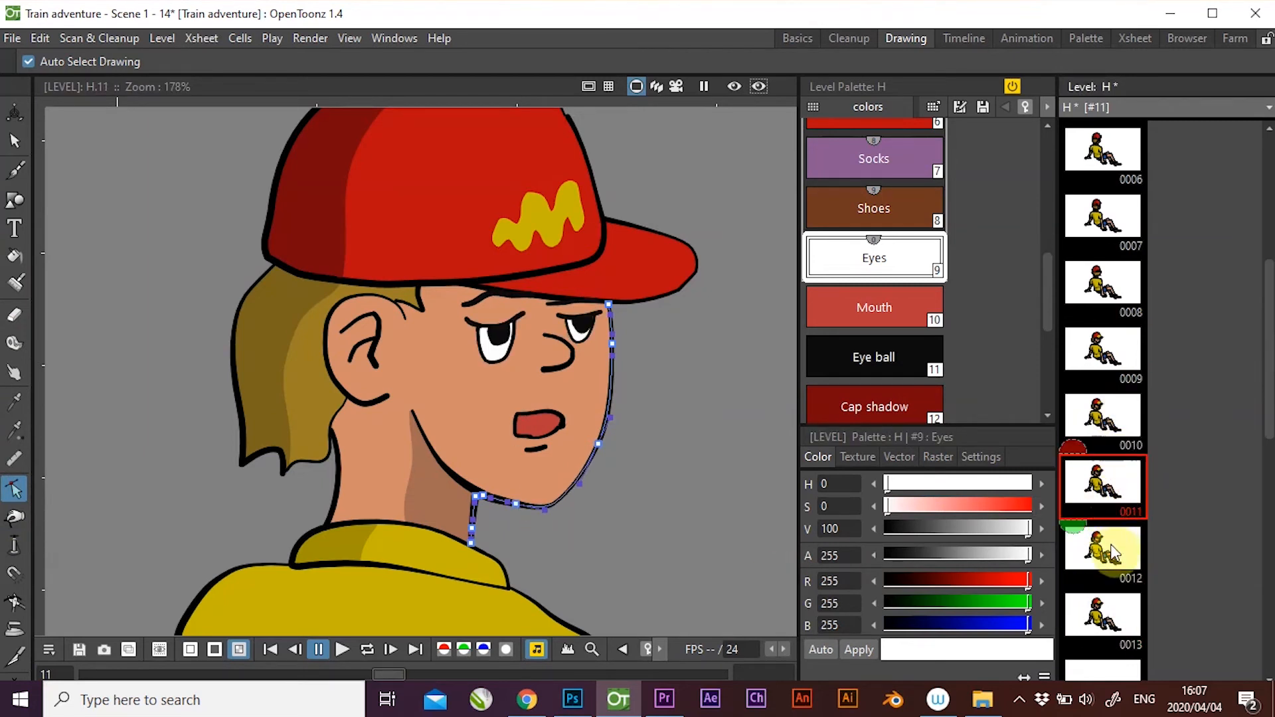
pyautogui.click(1106, 563)
pyautogui.click(1105, 475)
# Replace the jaw outline in drawing 12 with a copy of the one from drawing 13.
pyautogui.click(25, 139)
pyautogui.click(607, 462)
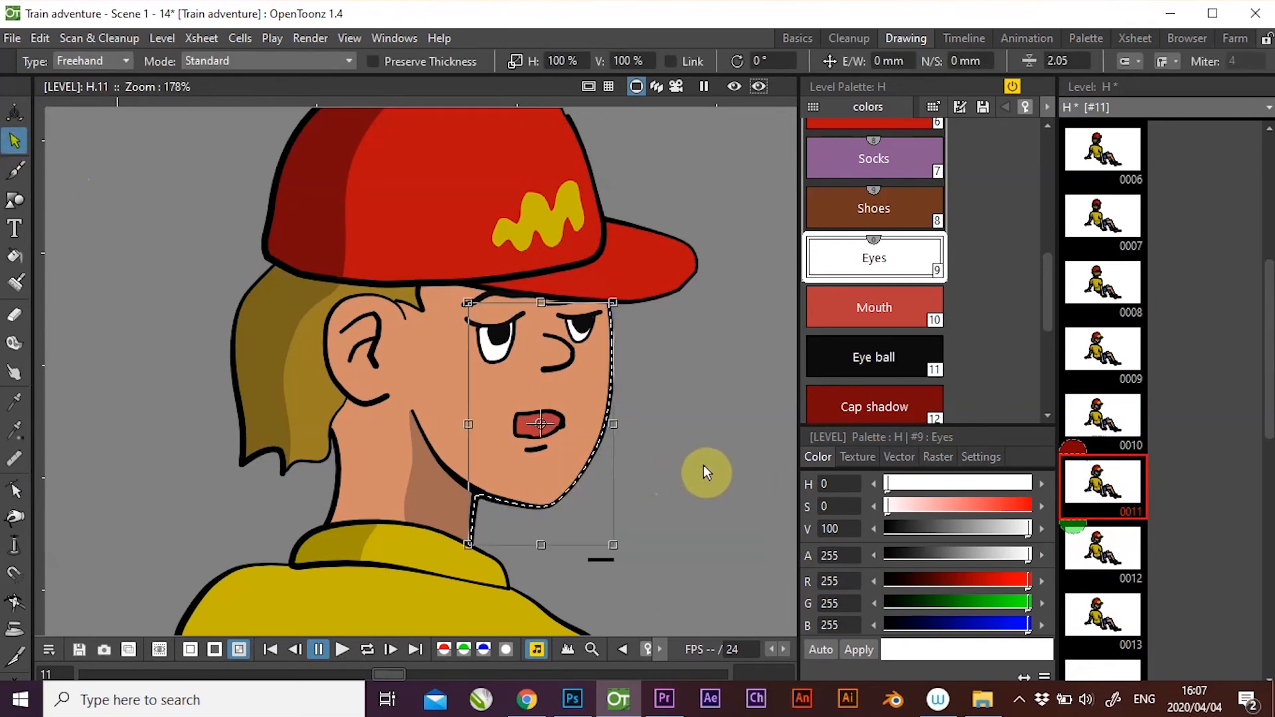
pyautogui.click(1104, 551)
pyautogui.click(585, 468)
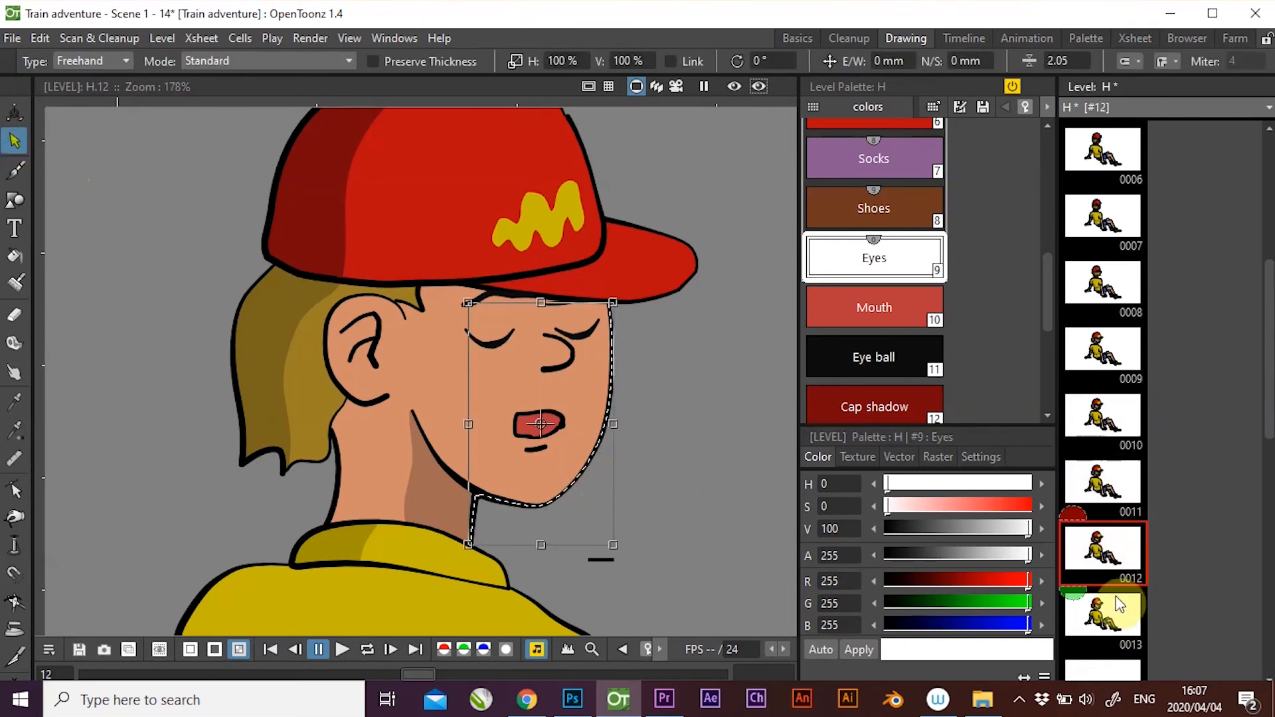
pyautogui.click(1115, 617)
pyautogui.click(586, 473)
pyautogui.click(1110, 545)
pyautogui.click(586, 447)
pyautogui.press('Delete')
pyautogui.hotkey('ctrl', 'z')
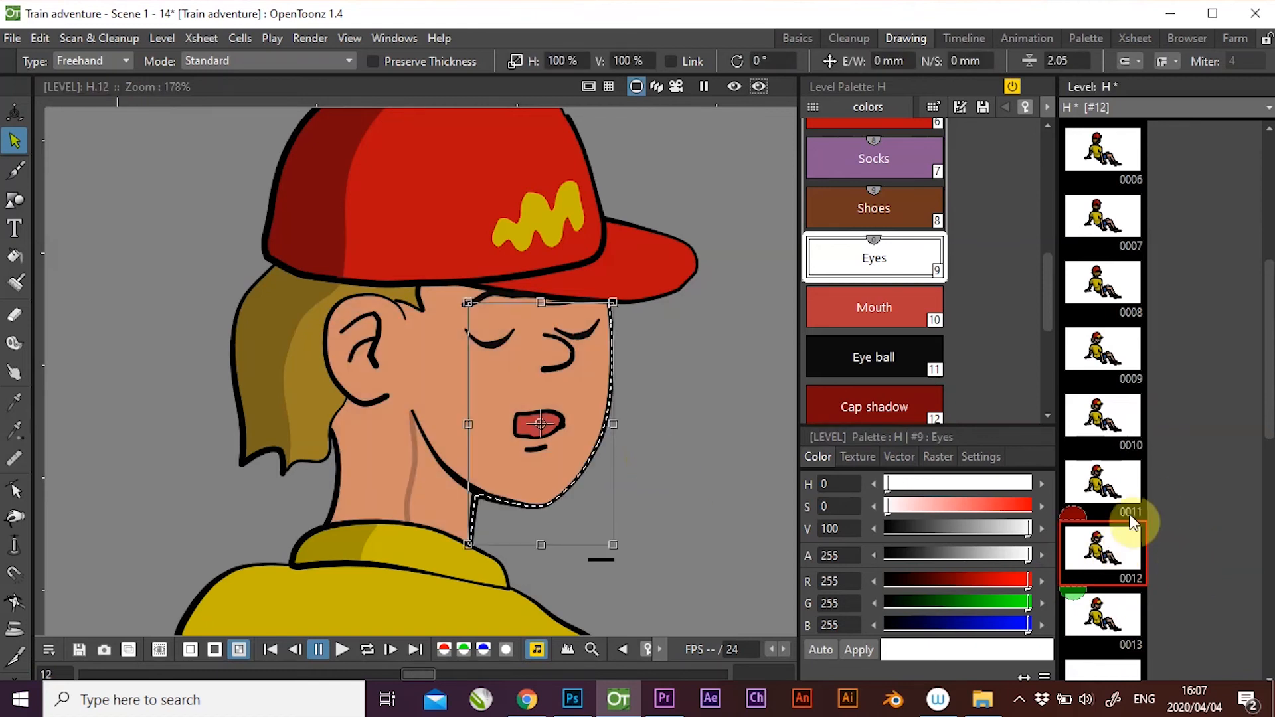
# Replace the jaw outline in drawing 11 with the copied line and compare it with the neighbouring drawings.
pyautogui.click(1104, 484)
pyautogui.click(595, 452)
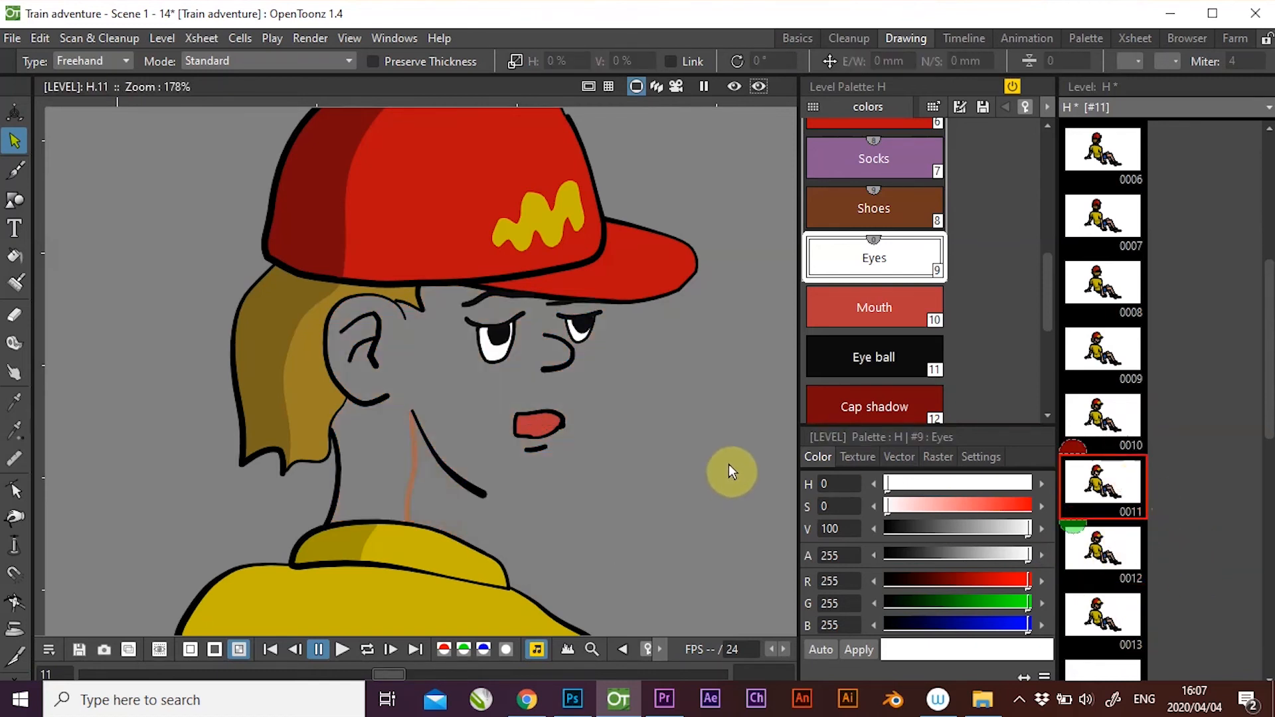
pyautogui.click(1106, 550)
pyautogui.click(1121, 619)
pyautogui.click(1121, 550)
pyautogui.click(1122, 483)
pyautogui.click(1122, 411)
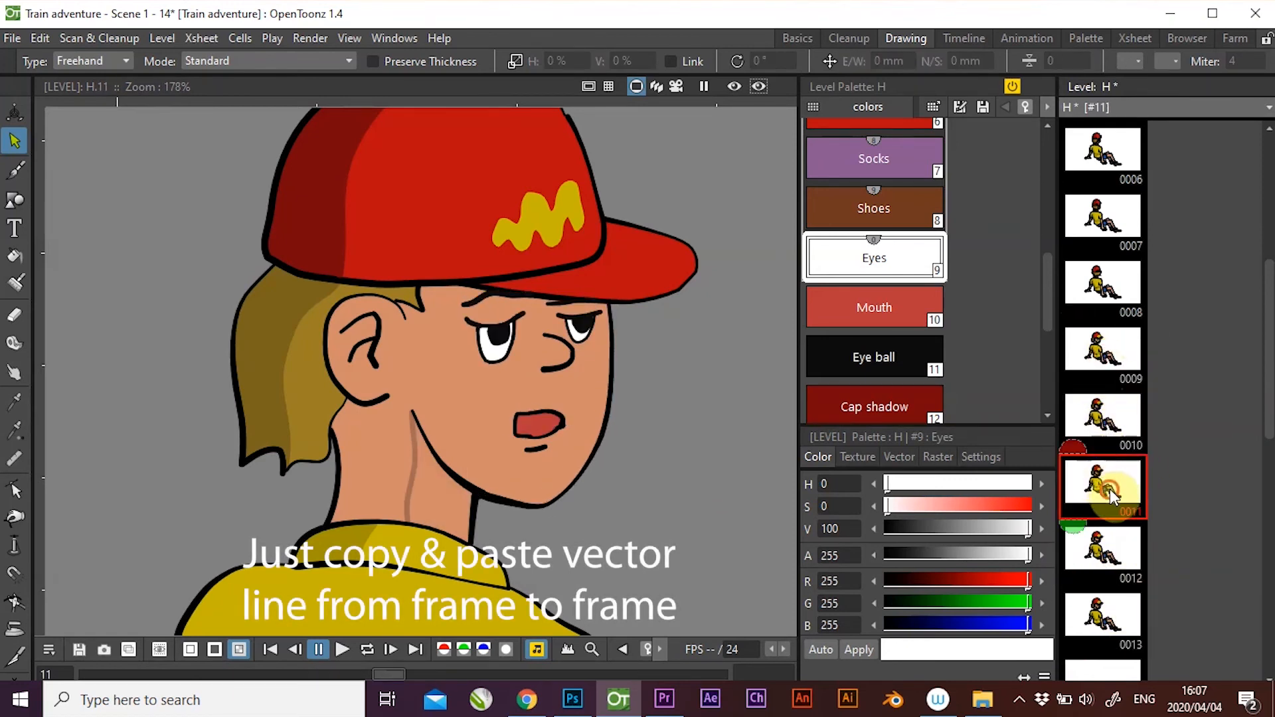
# Replace the jaw outline in drawing 10 with a copy of the one from drawing 9 and compare the neighbouring drawings.
pyautogui.click(1105, 412)
pyautogui.click(1106, 349)
pyautogui.click(1109, 483)
pyautogui.click(1118, 351)
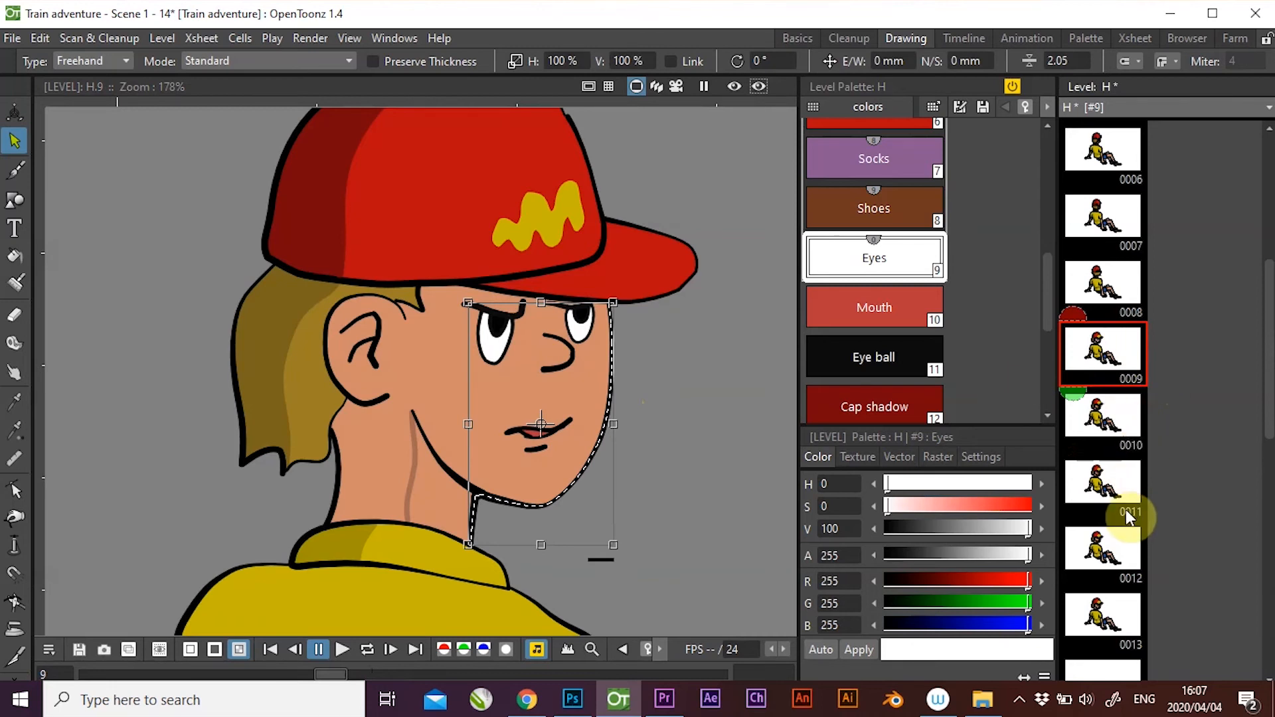
pyautogui.click(1096, 415)
pyautogui.click(1111, 359)
pyautogui.click(1099, 423)
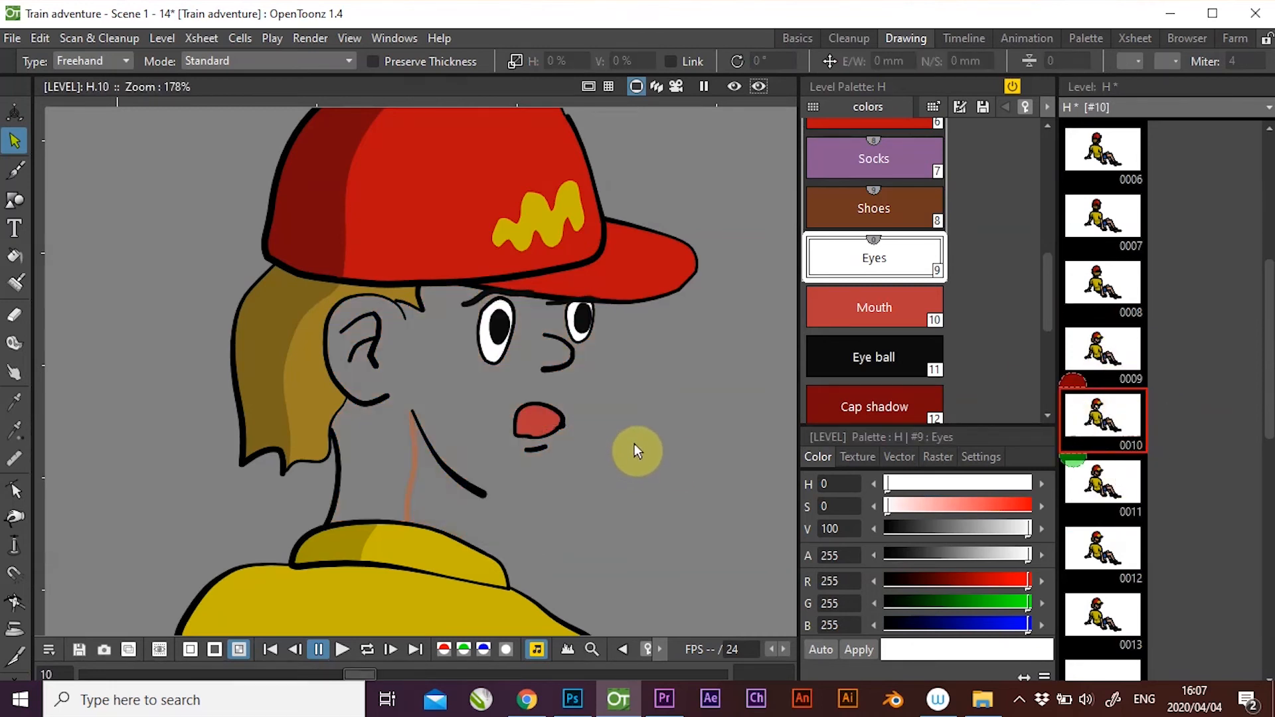
pyautogui.click(1104, 349)
pyautogui.click(1113, 288)
pyautogui.click(1105, 350)
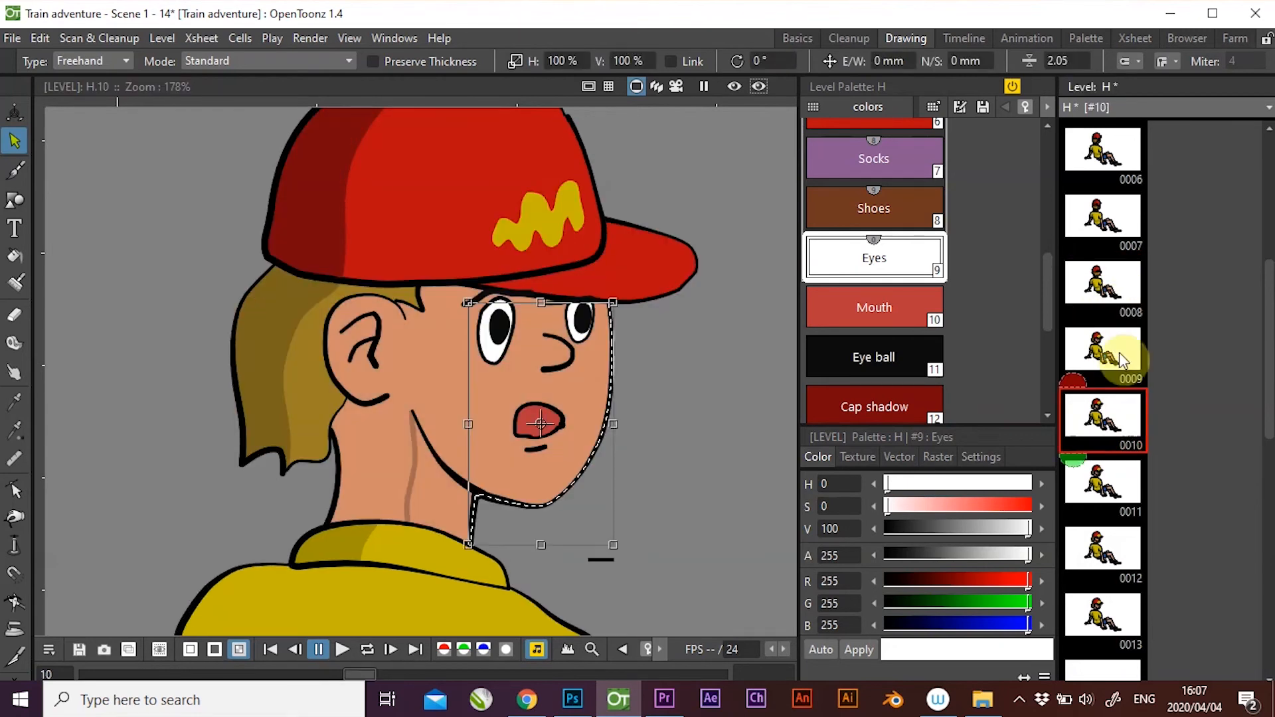
# Reshape the eyes and pupils under the lowered brows in drawing 9 and refill the face with the Skin colour.
pyautogui.scroll(2, 660, 359)
pyautogui.click(431, 323)
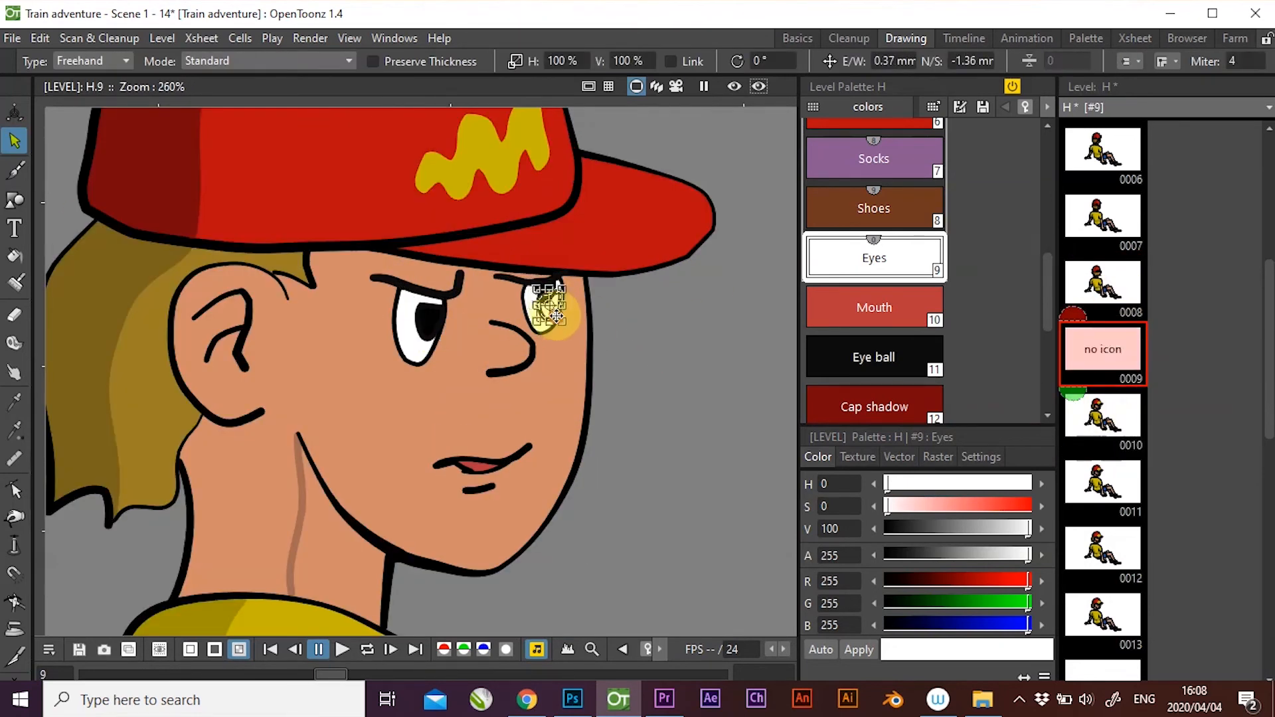
pyautogui.click(13, 484)
pyautogui.click(449, 300)
pyautogui.click(546, 295)
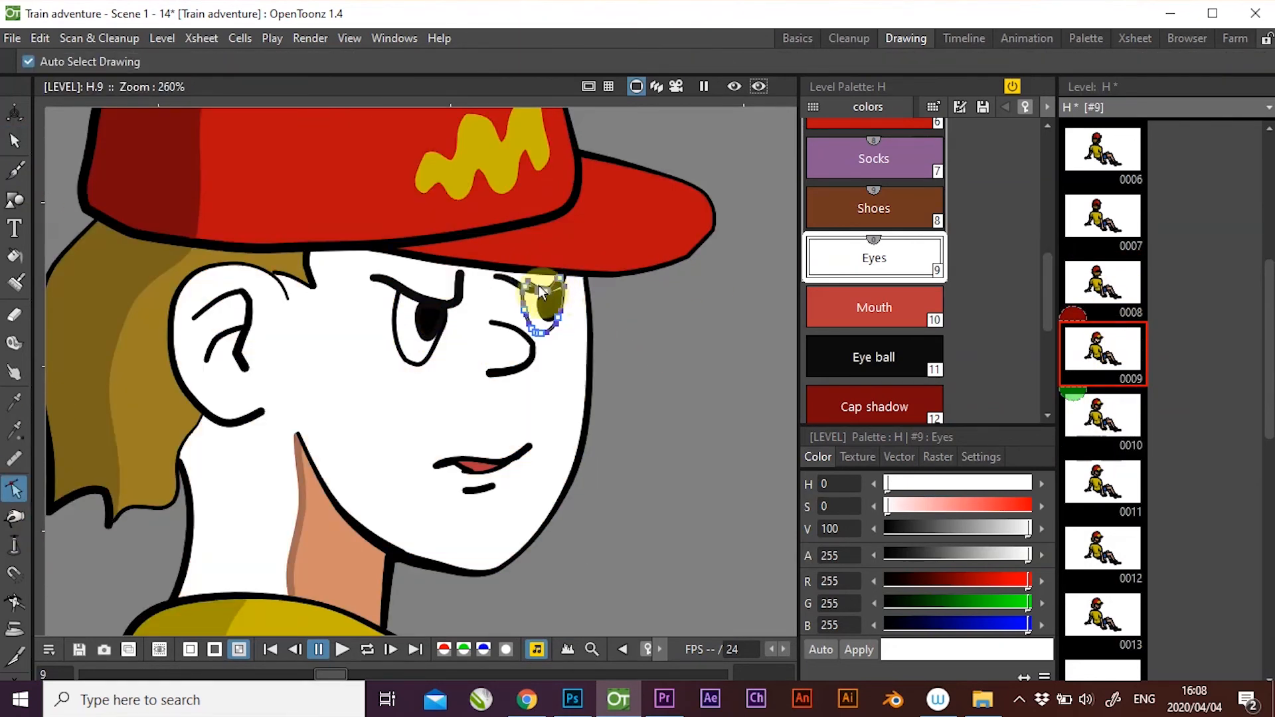
pyautogui.scroll(5, 1047, 262)
pyautogui.press('f')
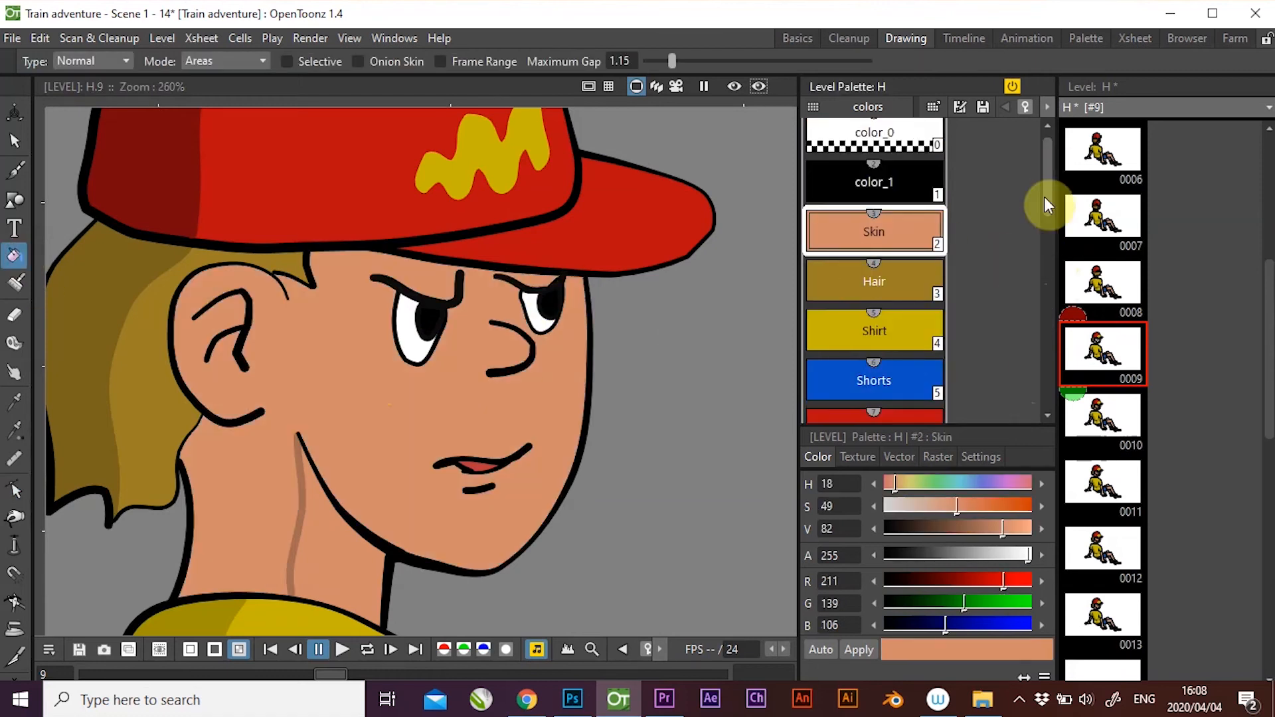
# Fill the shaded areas of the first drawings with the Skin, Cap, Shirt, Hair and Shorts shadow colours.
pyautogui.scroll(-6, 1002, 262)
pyautogui.click(874, 391)
pyautogui.click(339, 531)
pyautogui.click(1111, 223)
pyautogui.click(874, 193)
pyautogui.scroll(5, 1102, 266)
pyautogui.click(1102, 216)
pyautogui.click(874, 243)
pyautogui.click(398, 521)
pyautogui.click(874, 342)
pyautogui.click(348, 293)
pyautogui.click(874, 293)
# Fill the shirt, hair and shorts shadows in drawings 3 to 6 with their shadow colours.
pyautogui.click(1103, 282)
pyautogui.click(874, 243)
pyautogui.click(1102, 348)
pyautogui.click(338, 446)
pyautogui.scroll(3, 1037, 298)
pyautogui.scroll(-3, 1037, 297)
pyautogui.click(874, 342)
pyautogui.click(1103, 415)
pyautogui.click(874, 243)
pyautogui.click(1103, 482)
pyautogui.click(874, 292)
pyautogui.click(874, 242)
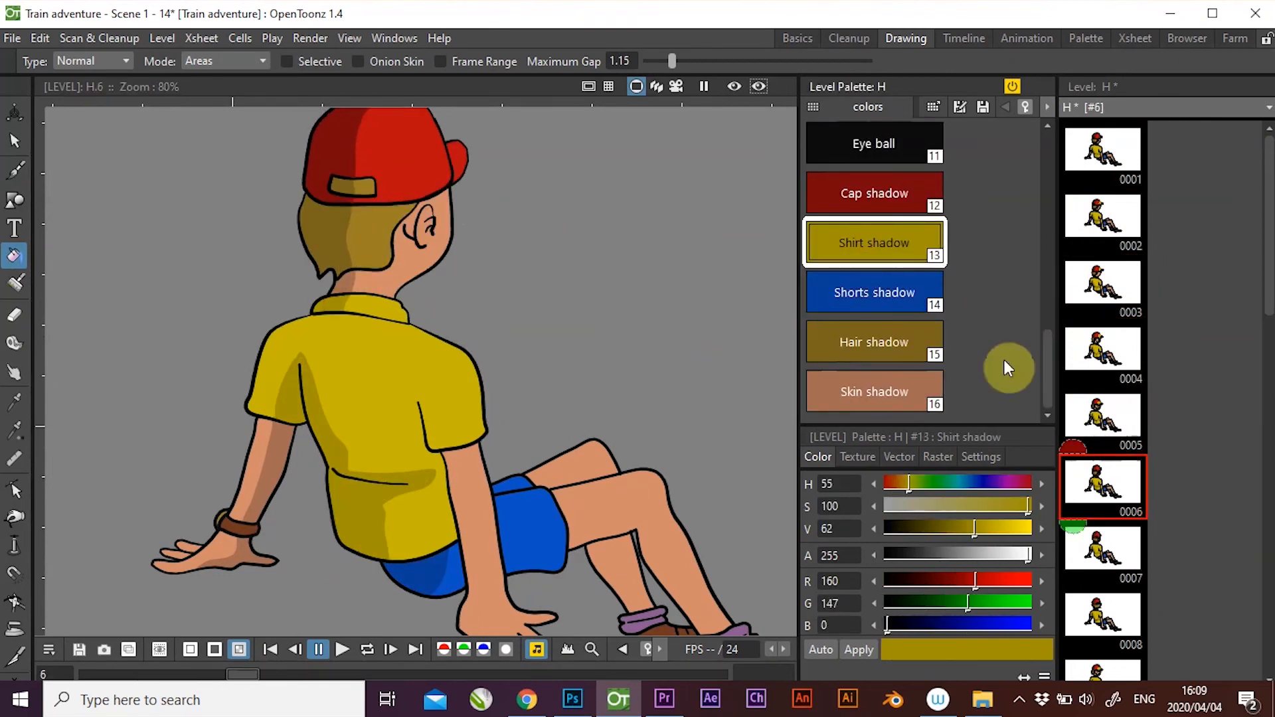
# Fill the skin and shorts shadows in drawing 7 with the Skin shadow and Shorts shadow colours.
pyautogui.click(1102, 548)
pyautogui.click(874, 392)
pyautogui.click(874, 292)
pyautogui.click(420, 573)
pyautogui.scroll(-3, 1102, 399)
# Fill the shirt, skin and shorts shadows in drawings 9 to 11 with their shadow colours.
pyautogui.click(1102, 349)
pyautogui.click(874, 242)
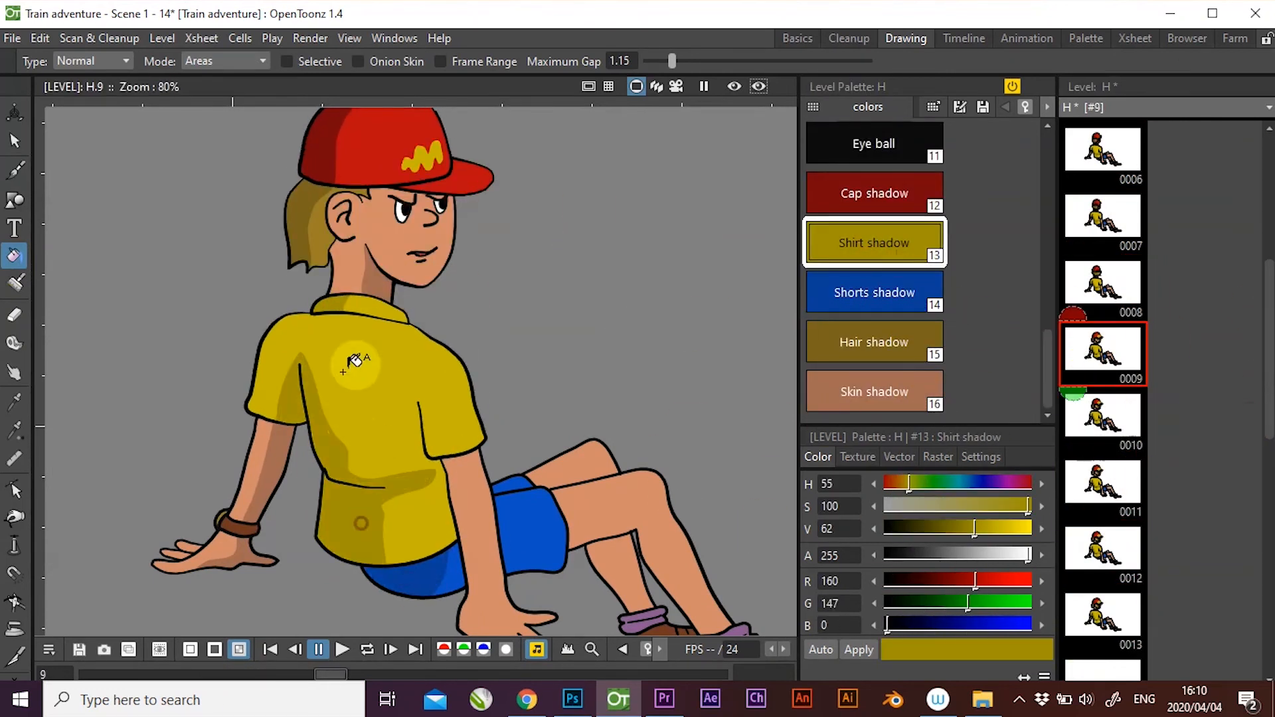
pyautogui.click(874, 392)
pyautogui.click(1103, 482)
pyautogui.click(873, 293)
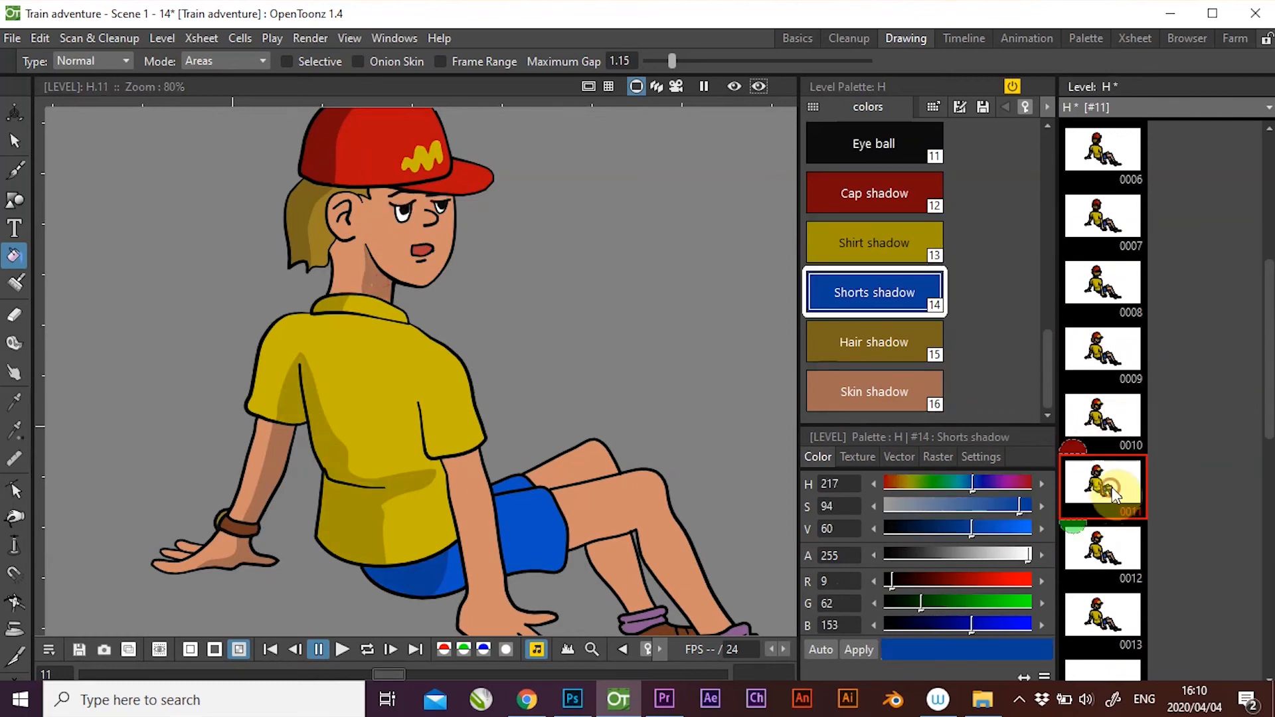
# Fill the shirt, skin and shorts shadows in drawings 12 and 13 with their shadow colours.
pyautogui.click(1108, 559)
pyautogui.click(890, 246)
pyautogui.click(874, 392)
pyautogui.click(379, 282)
pyautogui.click(1109, 601)
pyautogui.click(874, 292)
# Flip through the boy's drawings from the start of the level to check the shading.
pyautogui.moveTo(1270, 349); pyautogui.dragTo(1269, 222)
pyautogui.click(1115, 216)
pyautogui.press('Down')
pyautogui.press('Down')
pyautogui.press('Down')
pyautogui.press('Down')
pyautogui.press('Down')
pyautogui.press('Down')
pyautogui.press('Down')
pyautogui.press('Down')
pyautogui.press('Down')
pyautogui.press('Down')
pyautogui.press('Down')
pyautogui.press('Down')
pyautogui.press('Up')
pyautogui.press('Up')
pyautogui.press('Up')
pyautogui.press('Up')
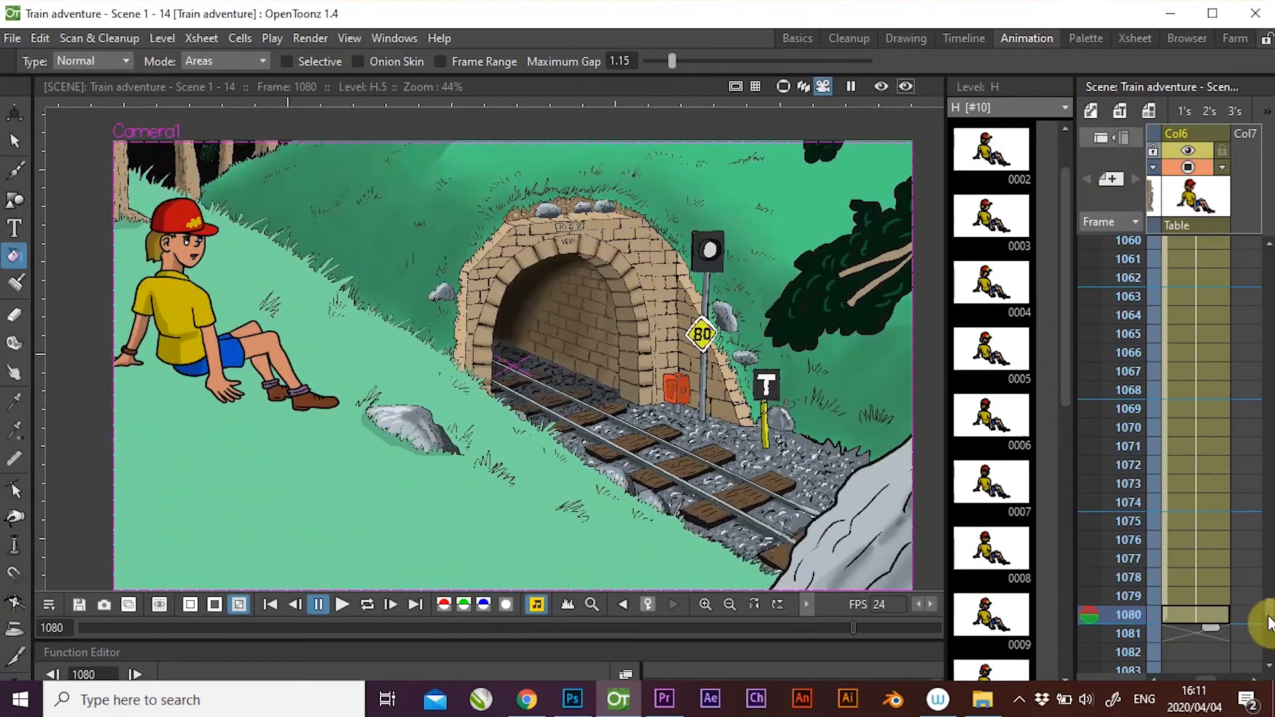
# Place drawings 10 to 13 in Col6 from frame 1081 onward, holding each for six frames.
pyautogui.click(1198, 441)
pyautogui.press('Up')
pyautogui.press('Up')
pyautogui.press('Up')
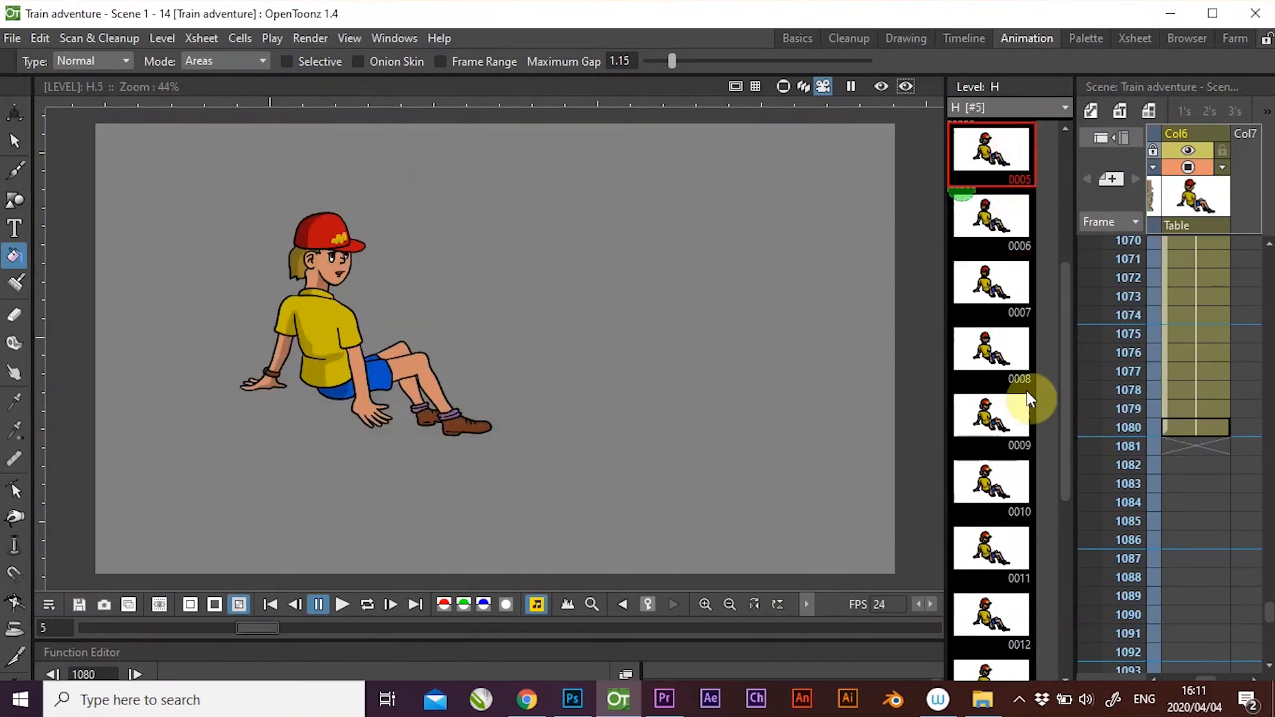
pyautogui.click(15, 141)
pyautogui.moveTo(998, 480)
pyautogui.mouseDown()
pyautogui.moveTo(1172, 448)
pyautogui.moveTo(1214, 540)
pyautogui.mouseUp()
pyautogui.moveTo(996, 548)
pyautogui.mouseDown()
pyautogui.moveTo(1107, 567)
pyautogui.moveTo(1192, 559)
pyautogui.mouseUp()
pyautogui.moveTo(1214, 571); pyautogui.dragTo(1214, 653)
pyautogui.moveTo(1269, 612); pyautogui.dragTo(1269, 619)
pyautogui.moveTo(996, 614); pyautogui.dragTo(1194, 465)
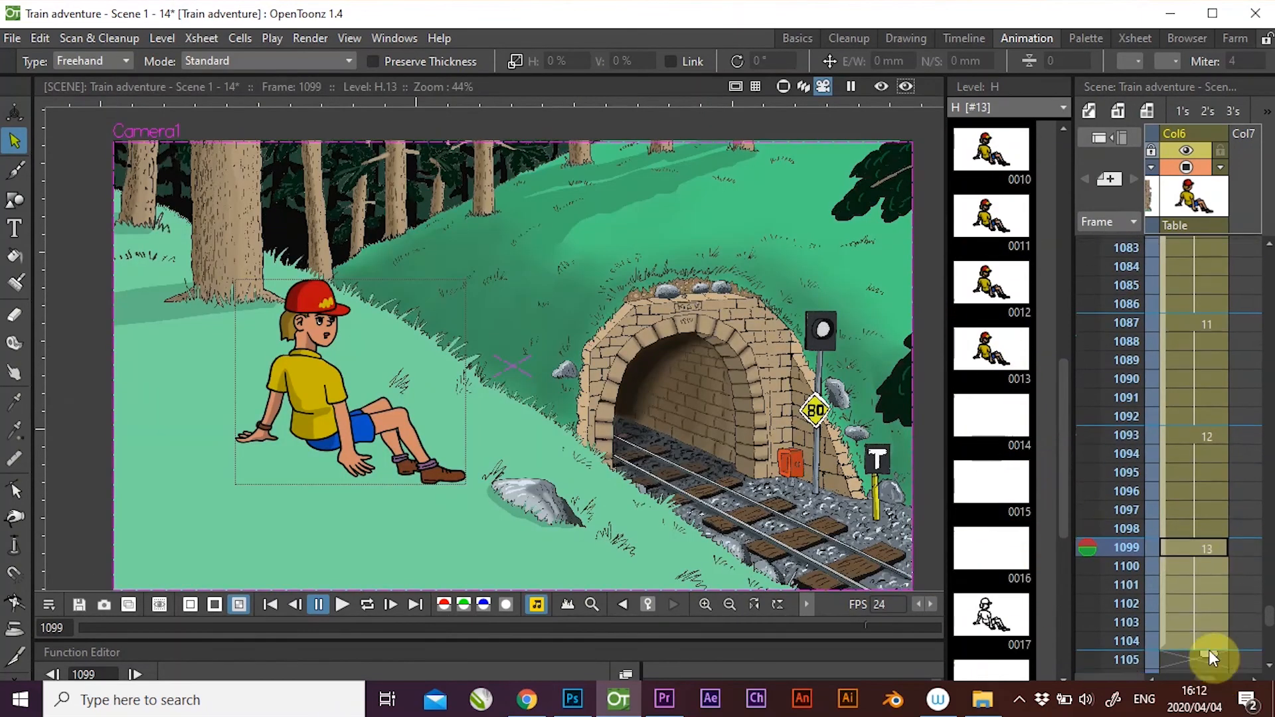
# Play back the scene to preview the boy's changing expressions against the camera move.
pyautogui.click(342, 605)
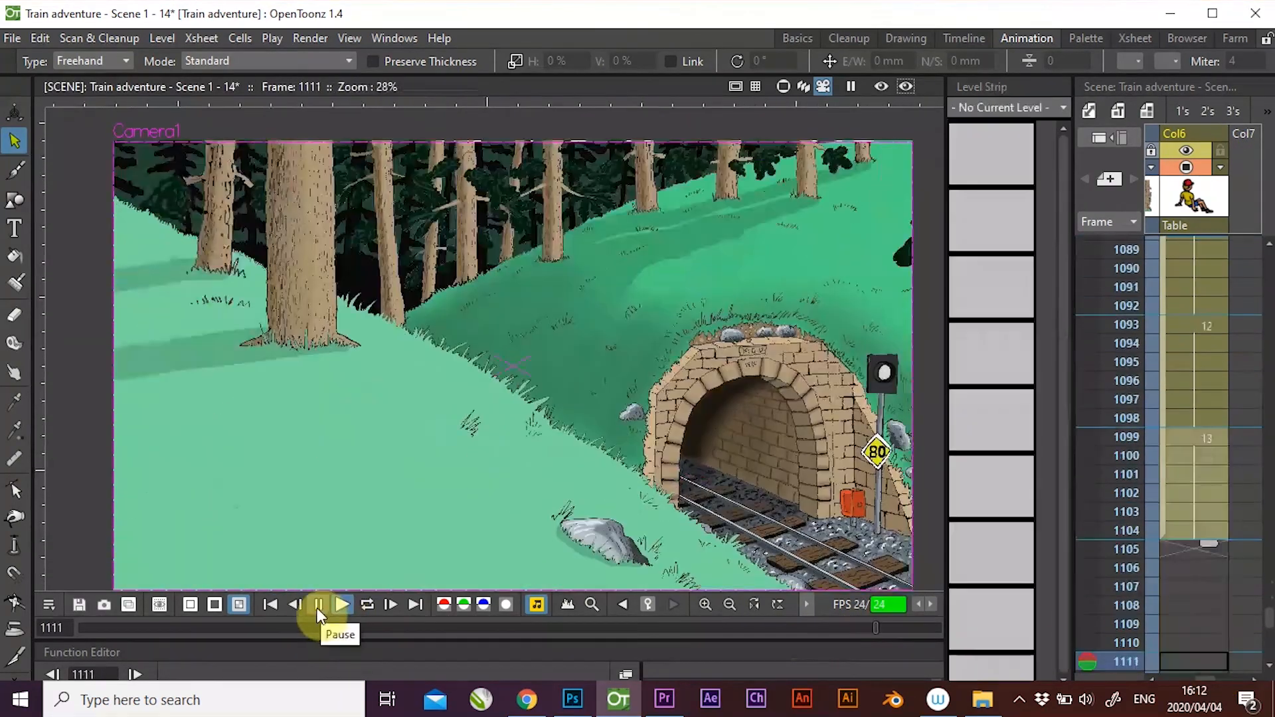
pyautogui.click(318, 605)
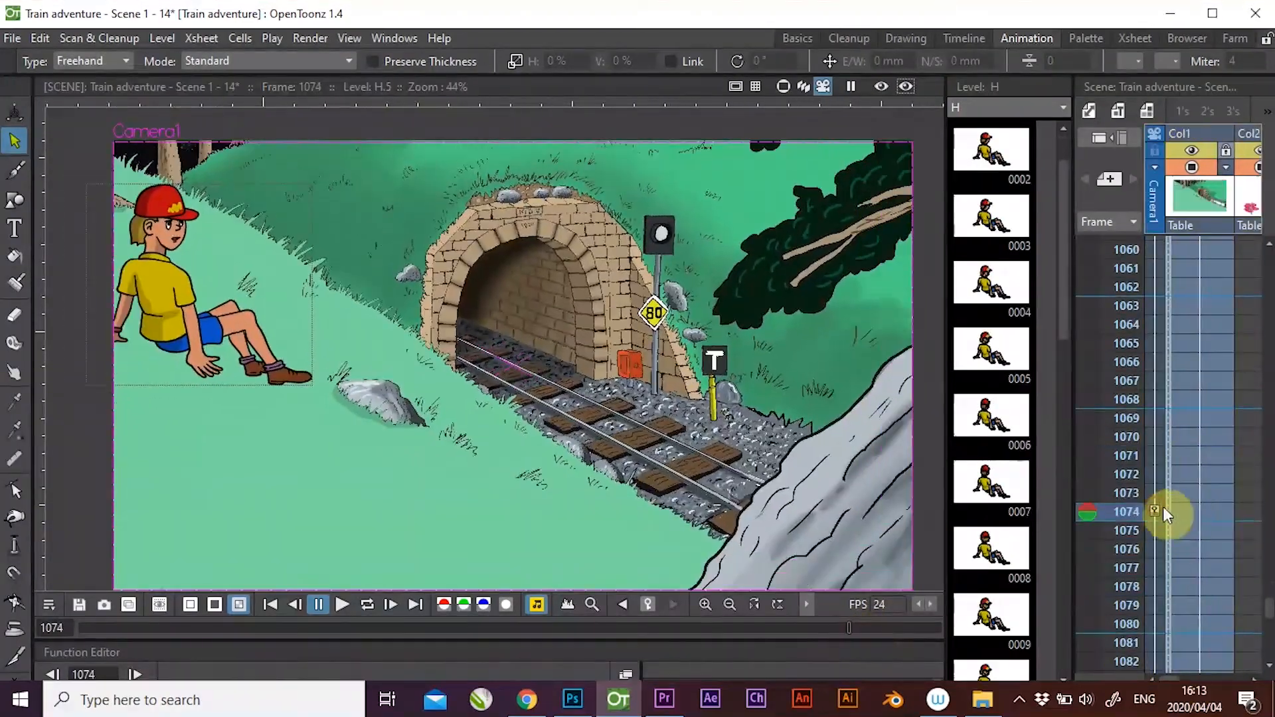
pyautogui.click(342, 605)
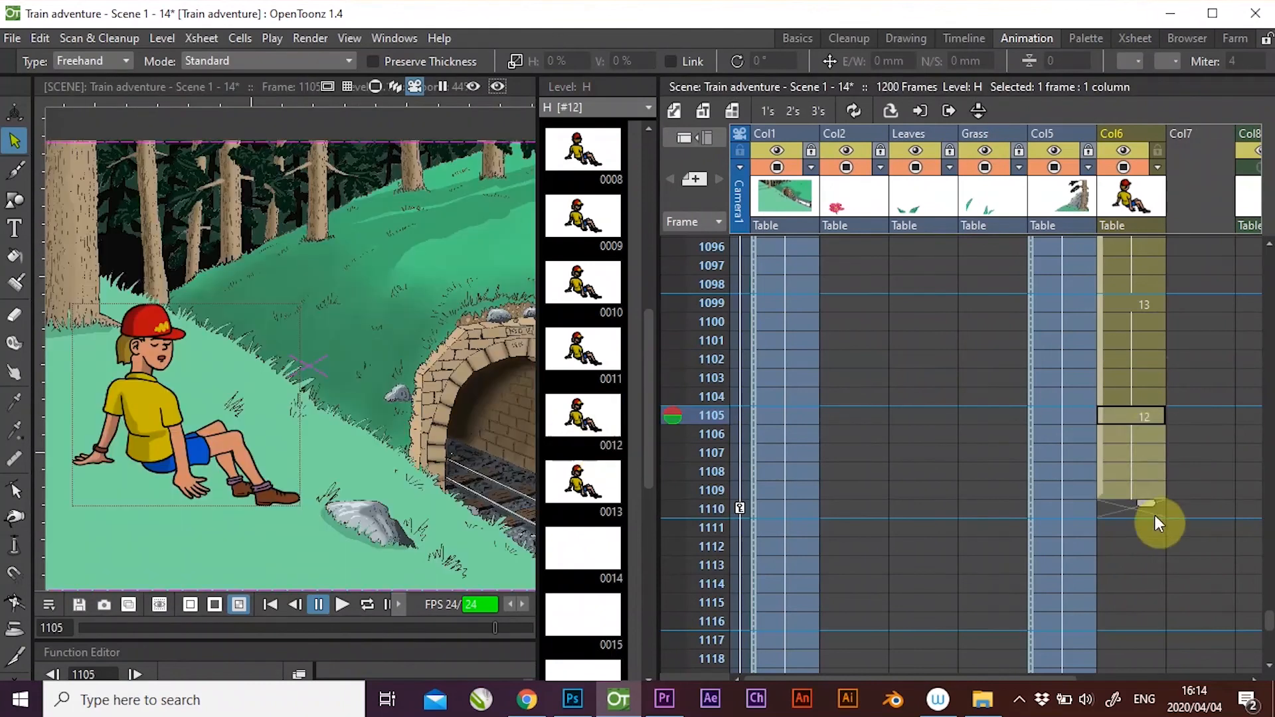
# Hold drawing 12 in Col6 from frame 1105 through 1110 and paste drawing 11 at frame 1111.
pyautogui.moveTo(1158, 524); pyautogui.dragTo(1149, 627)
pyautogui.click(1145, 378)
pyautogui.click(1151, 509)
pyautogui.click(593, 344)
pyautogui.click(1145, 529)
pyautogui.hotkey('ctrl', 'v')
# Place drawing 10 in Col6 at frame 1117 and hold it through frame 1122.
pyautogui.click(1147, 623)
pyautogui.click(593, 621)
pyautogui.click(1139, 641)
pyautogui.moveTo(1270, 622); pyautogui.dragTo(1269, 627)
pyautogui.moveTo(1157, 280); pyautogui.dragTo(1155, 362)
pyautogui.click(1147, 360)
pyautogui.click(596, 492)
pyautogui.click(1138, 353)
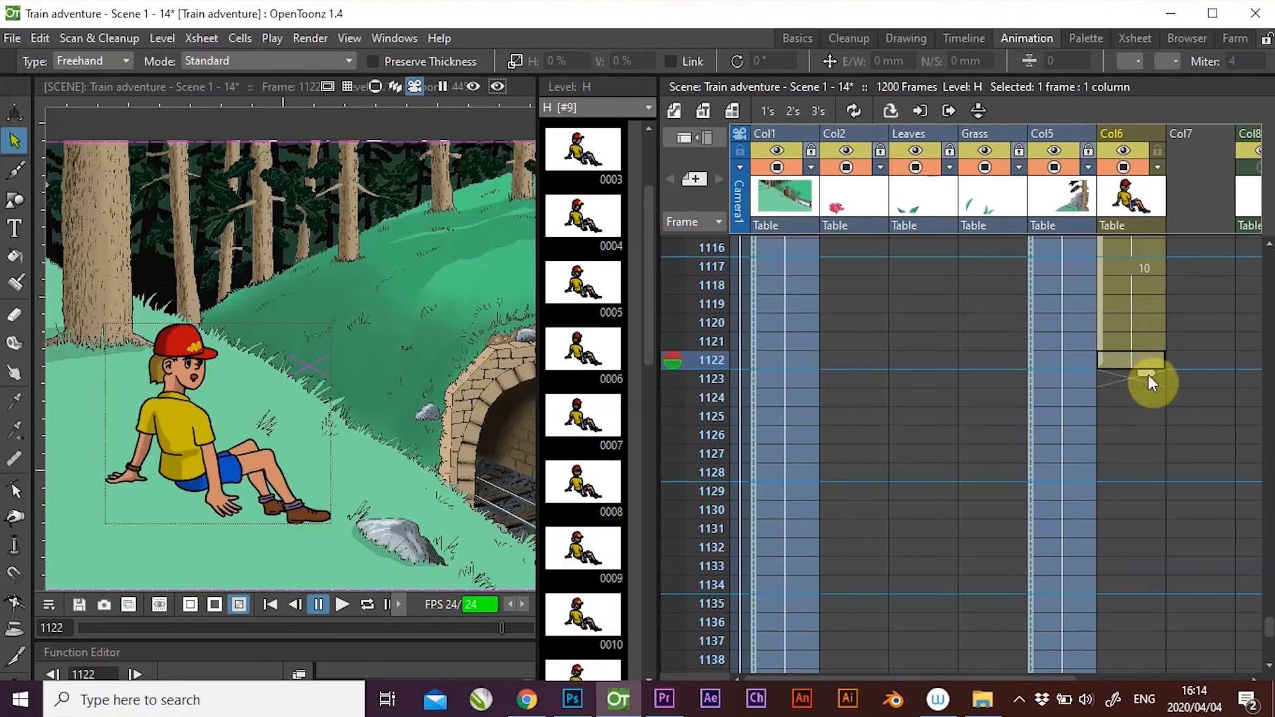
# Preview the animation and extend the expression sequence in Col6 with further drawings beyond frame 1122.
pyautogui.click(342, 604)
pyautogui.click(319, 606)
pyautogui.click(1144, 476)
pyautogui.moveTo(1147, 261); pyautogui.dragTo(1147, 607)
pyautogui.click(1141, 438)
pyautogui.click(593, 426)
pyautogui.click(596, 392)
pyautogui.scroll(-4, 1131, 465)
pyautogui.moveTo(1131, 392); pyautogui.dragTo(1165, 518)
# Continue Col6 through frame 1182, with drawing 13 at frame 1171 and drawing 10 at frame 1177.
pyautogui.click(597, 419)
pyautogui.moveTo(600, 496); pyautogui.dragTo(1125, 504)
pyautogui.moveTo(1146, 614); pyautogui.dragTo(1151, 525)
pyautogui.moveTo(593, 491); pyautogui.dragTo(1115, 521)
pyautogui.click(583, 550)
pyautogui.moveTo(583, 550); pyautogui.dragTo(1131, 394)
pyautogui.click(583, 357)
# Scrub through the end of the sequence and place drawing 9 in Col6 for frames 1183 to 1188.
pyautogui.click(507, 631)
pyautogui.click(327, 604)
pyautogui.click(504, 631)
pyautogui.moveTo(504, 631); pyautogui.dragTo(519, 637)
pyautogui.scroll(1, 609, 580)
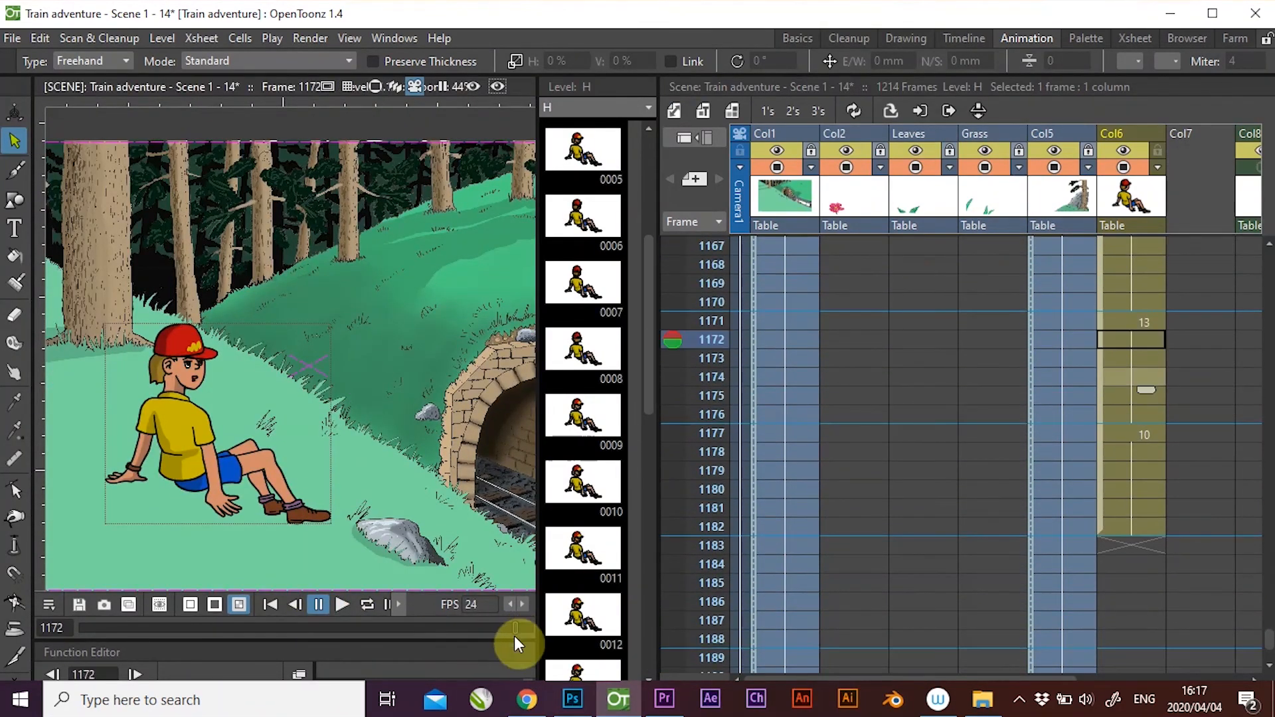
pyautogui.moveTo(1146, 390); pyautogui.dragTo(1152, 505)
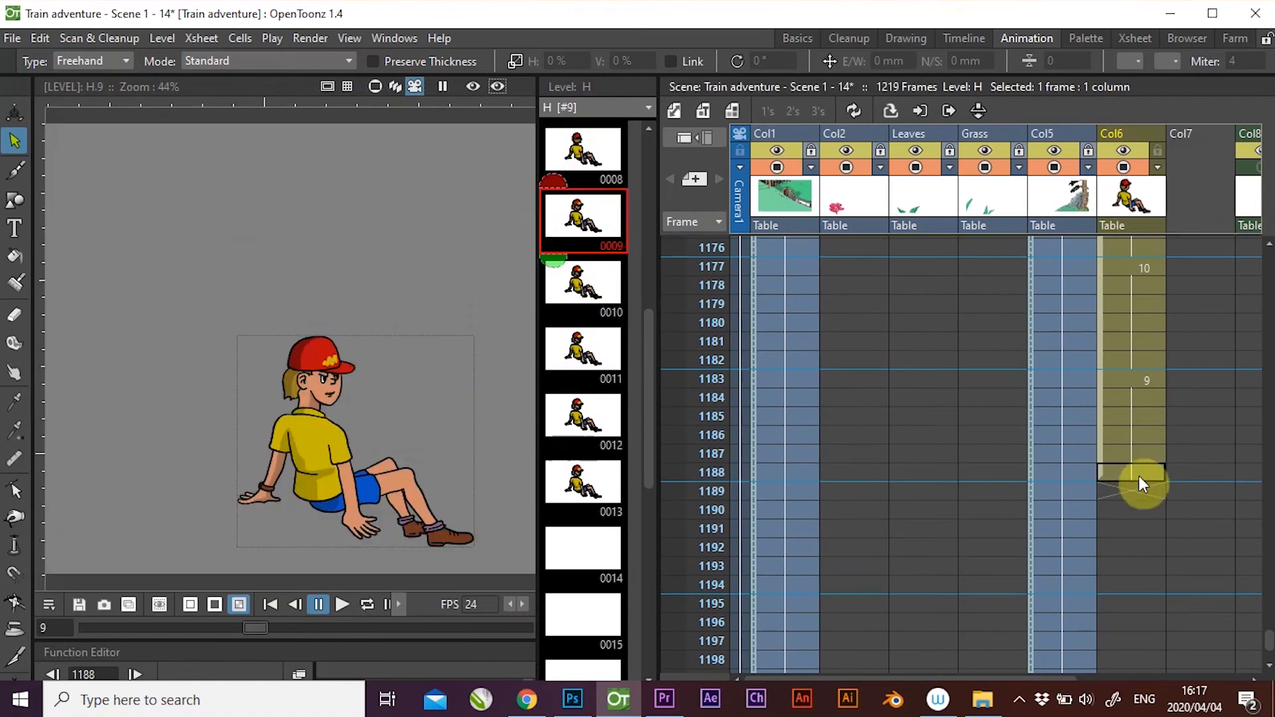
# Save the scene and play the animation.
pyautogui.click(12, 38)
pyautogui.click(43, 137)
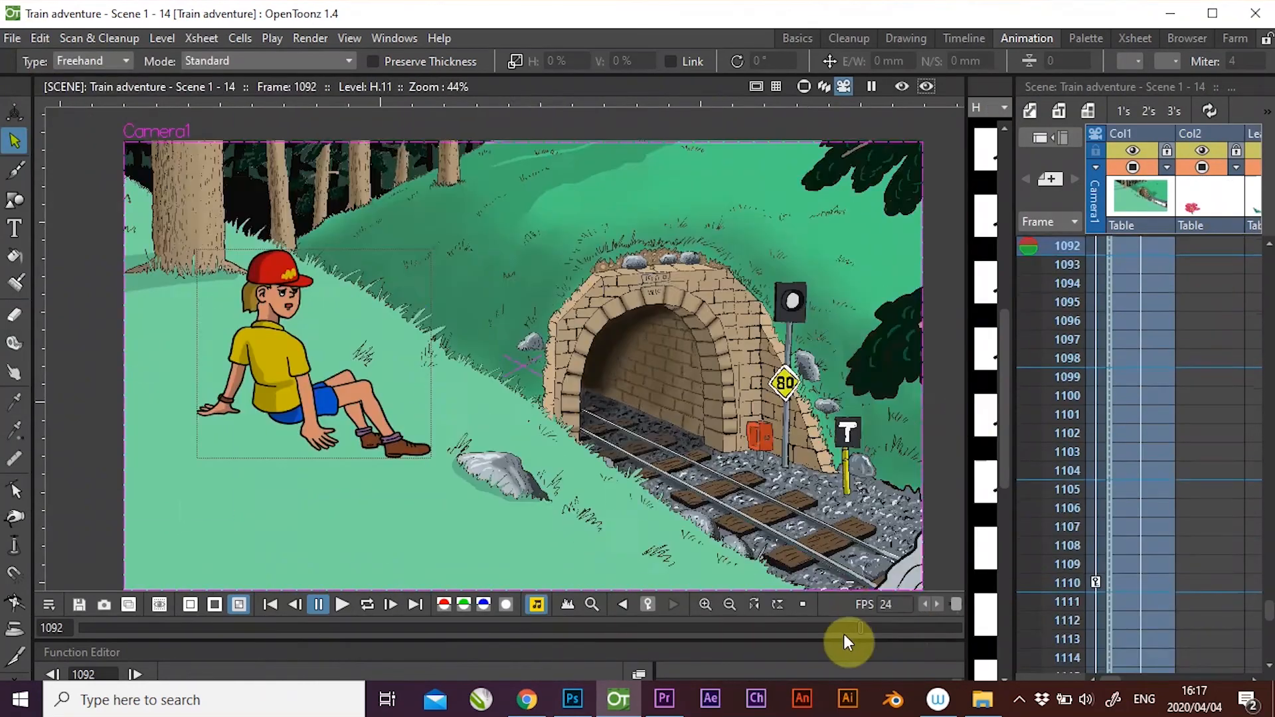
pyautogui.click(342, 604)
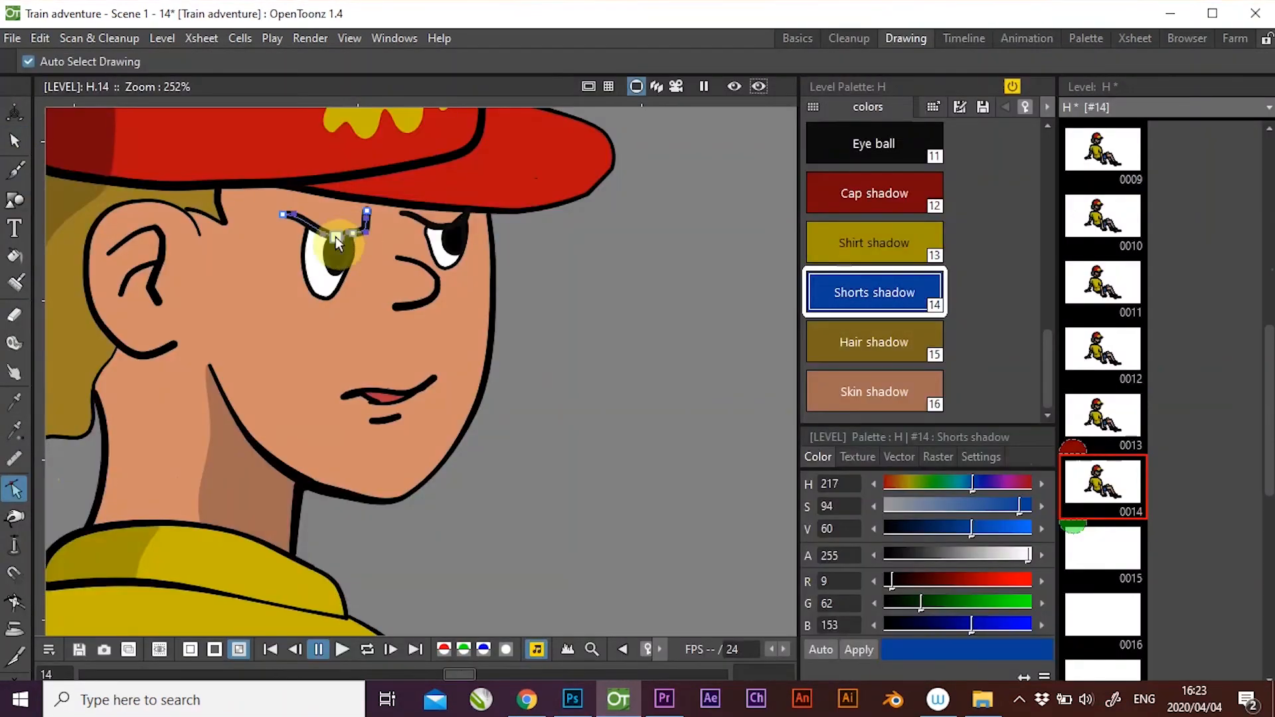
# Close the mouth in drawing 14 using the Skin colour and adjust the pupils beneath the frowning brows.
pyautogui.click(854, 390)
pyautogui.scroll(5, 1041, 277)
pyautogui.click(422, 401)
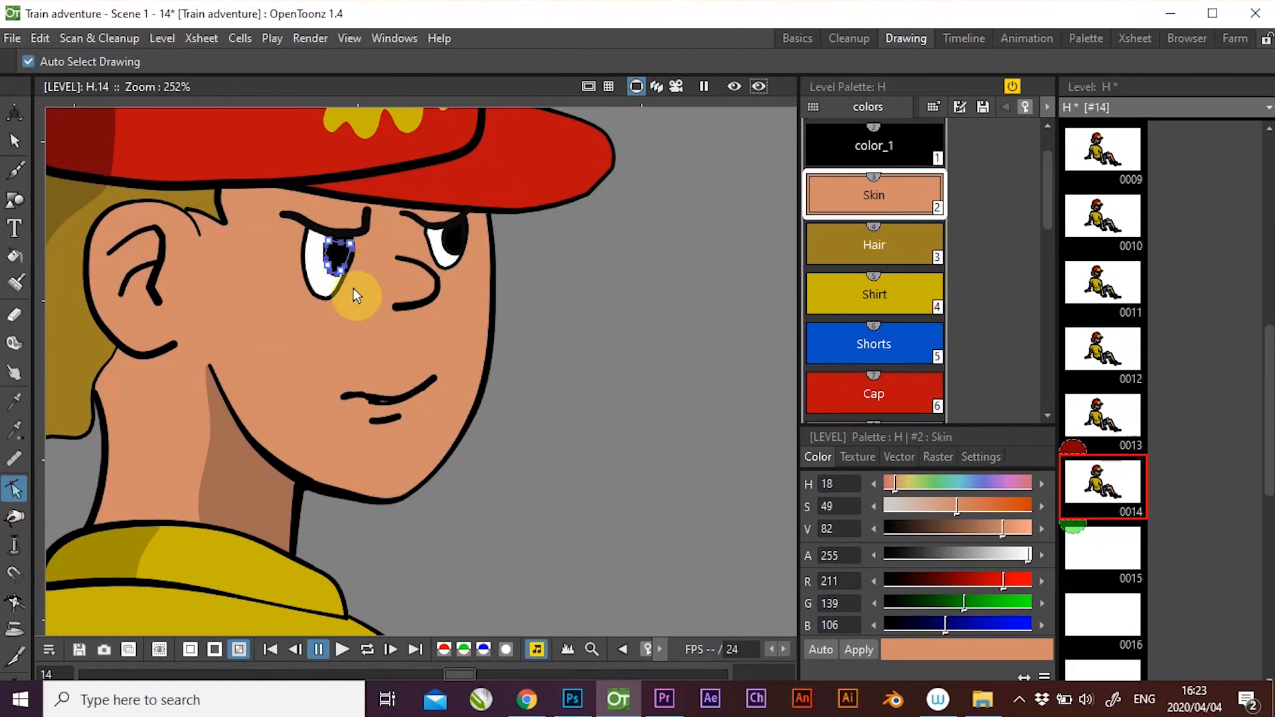
pyautogui.press('s')
pyautogui.click(342, 247)
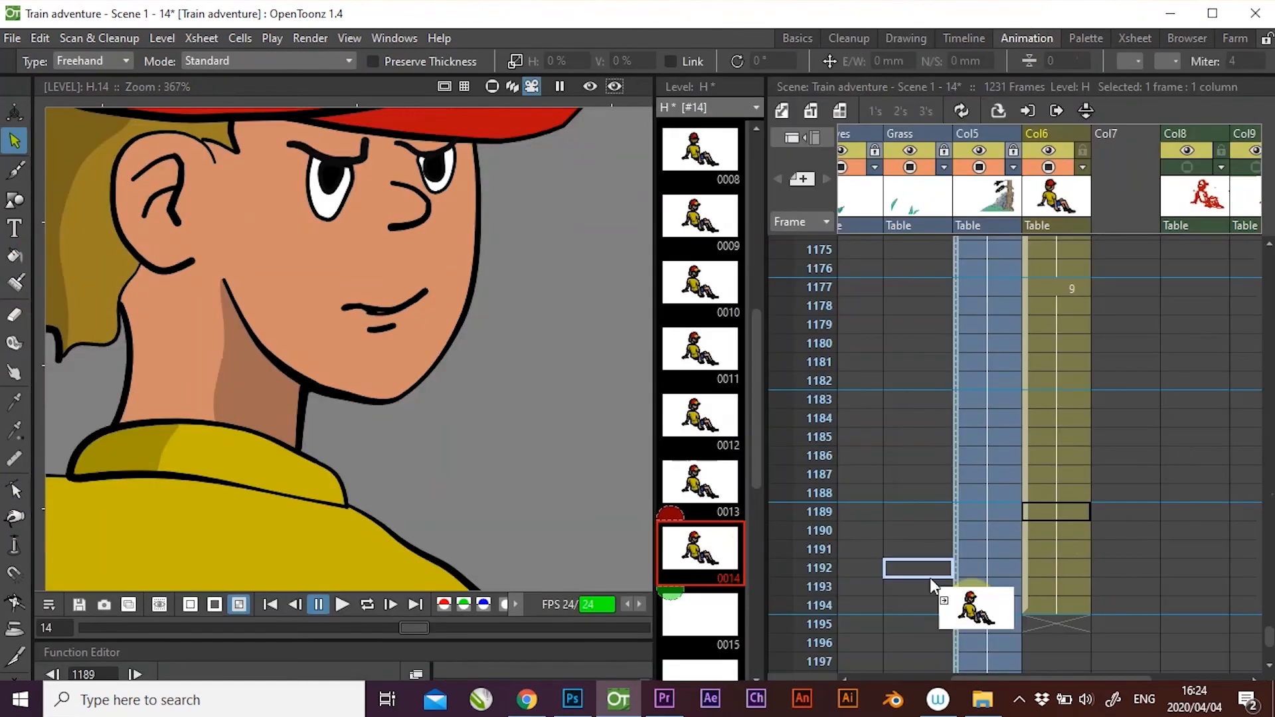
# Expose drawing 14 in Col6 from frame 1195 to 1200 and refine its far eye and mouth line.
pyautogui.click(1063, 605)
pyautogui.click(1069, 625)
pyautogui.scroll(3, 530, 249)
pyautogui.click(15, 489)
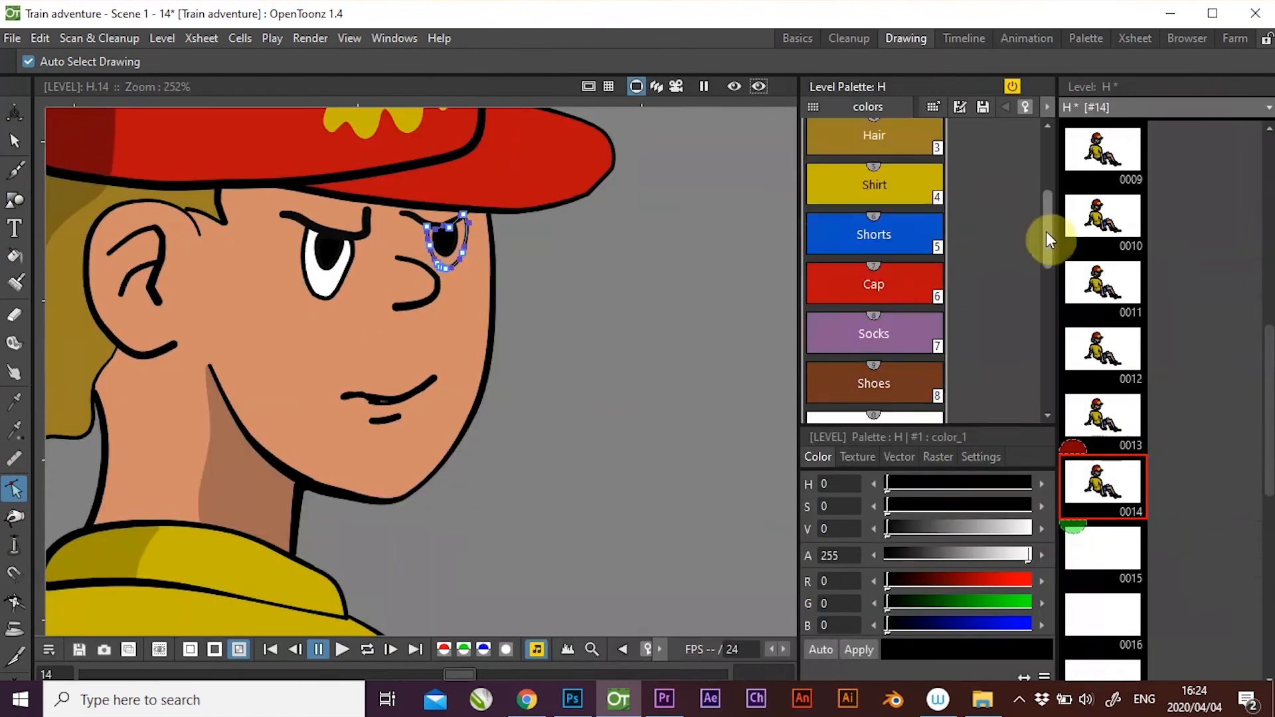
pyautogui.scroll(-3, 874, 279)
pyautogui.click(831, 275)
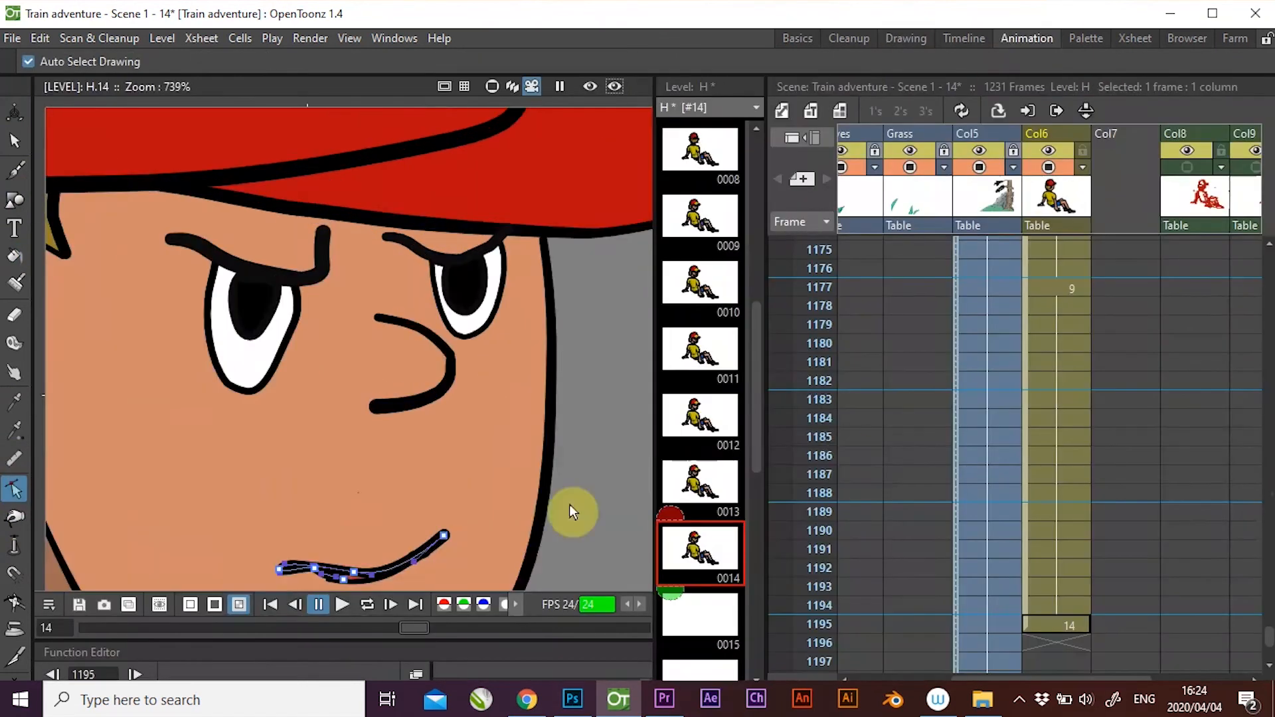
pyautogui.click(1070, 606)
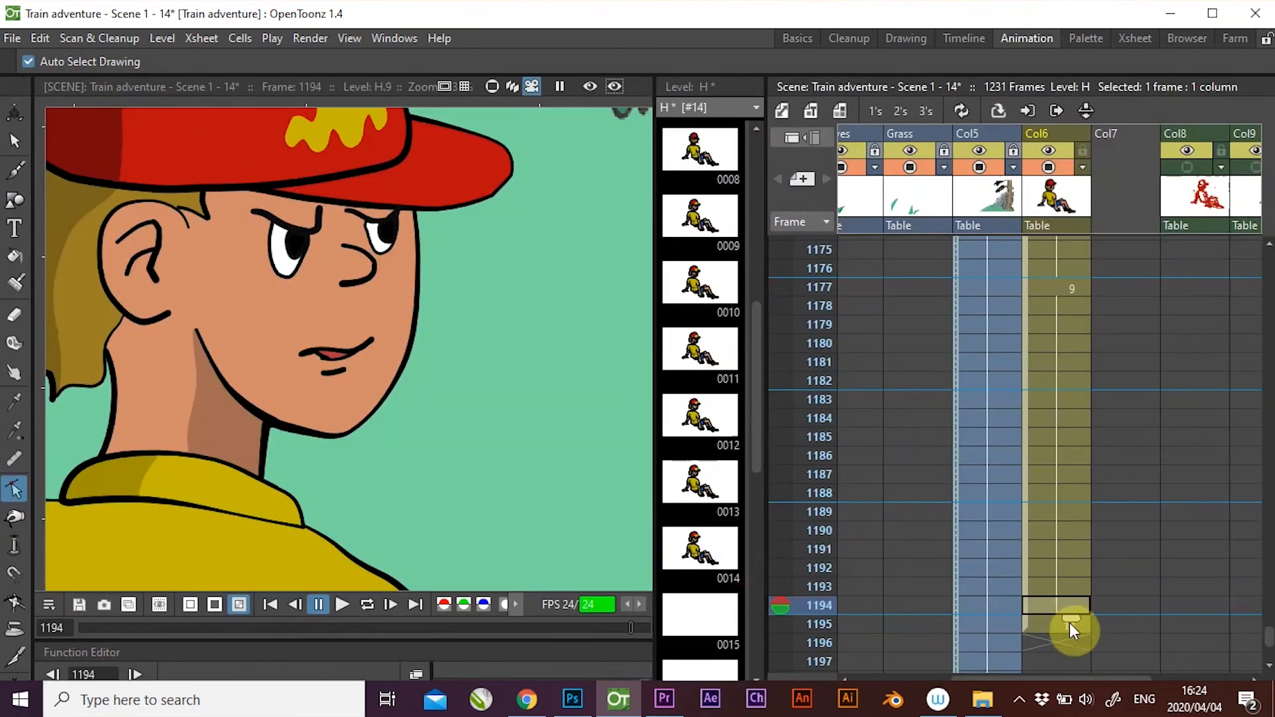
pyautogui.scroll(-3, 1092, 540)
# Create the frowning blink in drawing 15 using drawing 12's closed eyelids and expose it in Col6 after drawing 14.
pyautogui.click(711, 531)
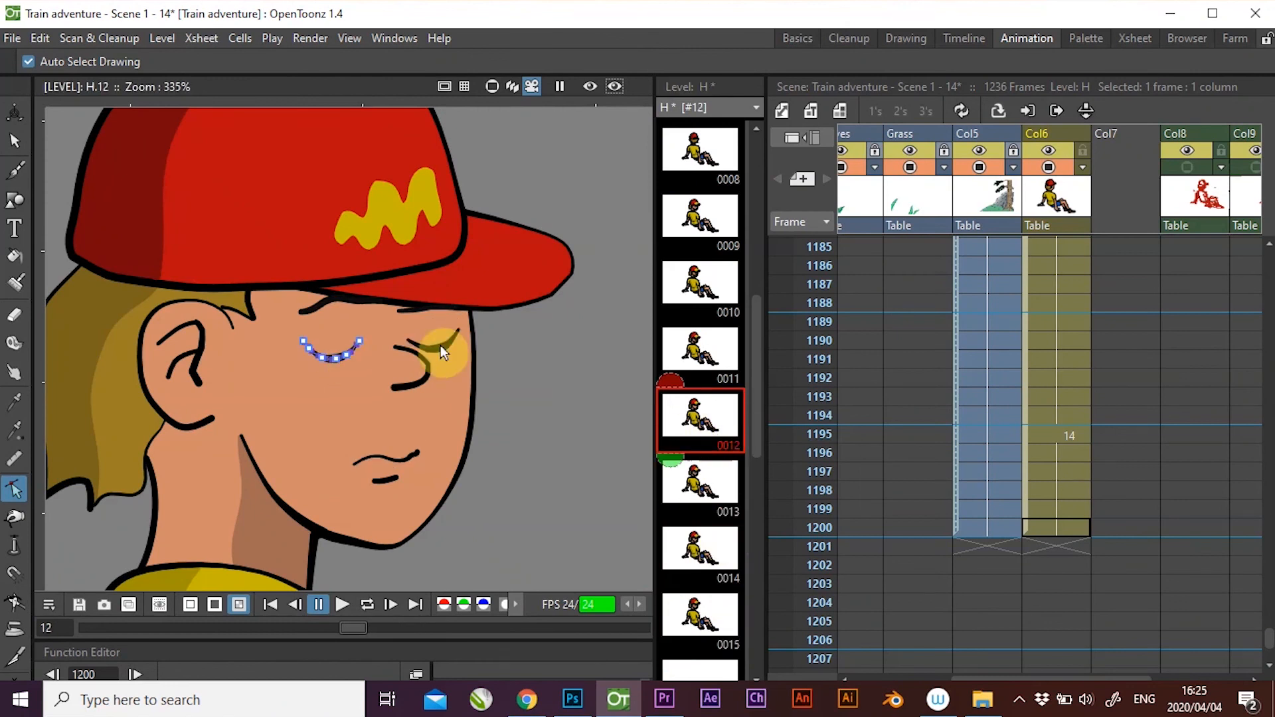
pyautogui.press('s')
pyautogui.click(714, 505)
pyautogui.click(448, 481)
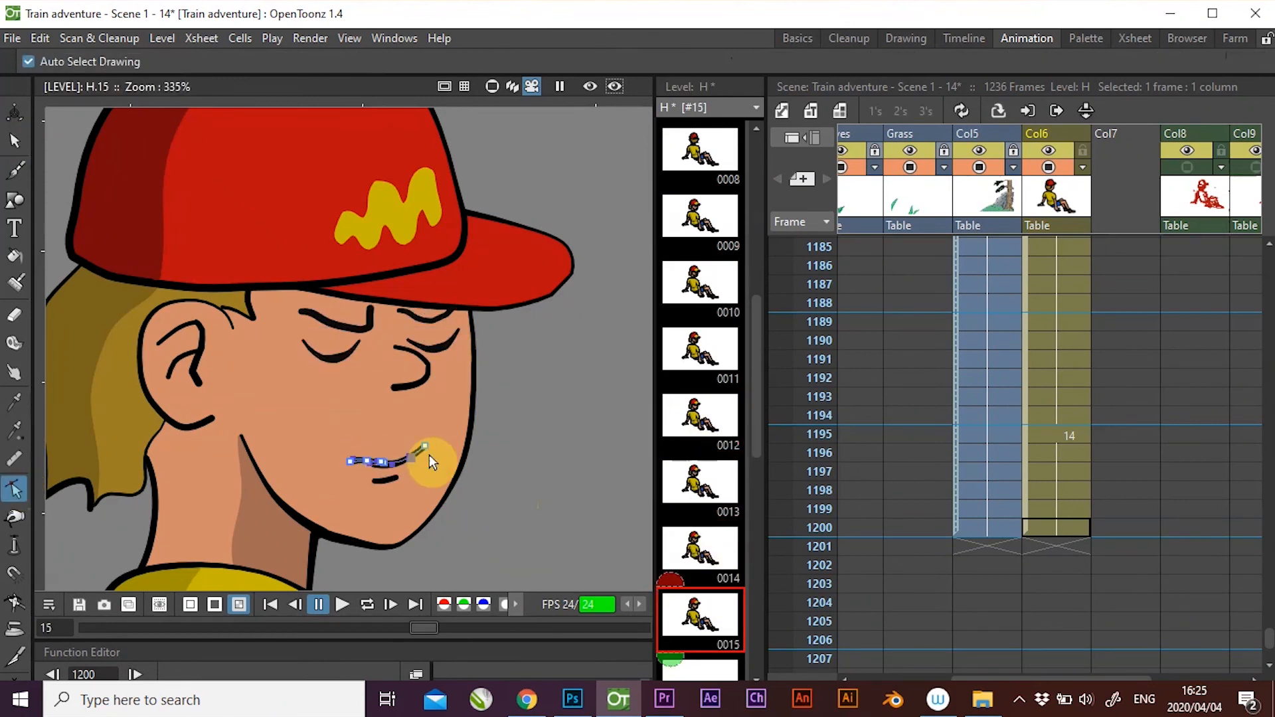
pyautogui.click(724, 581)
pyautogui.moveTo(714, 624)
pyautogui.mouseDown()
pyautogui.moveTo(1076, 649)
pyautogui.moveTo(1059, 464)
pyautogui.mouseUp()
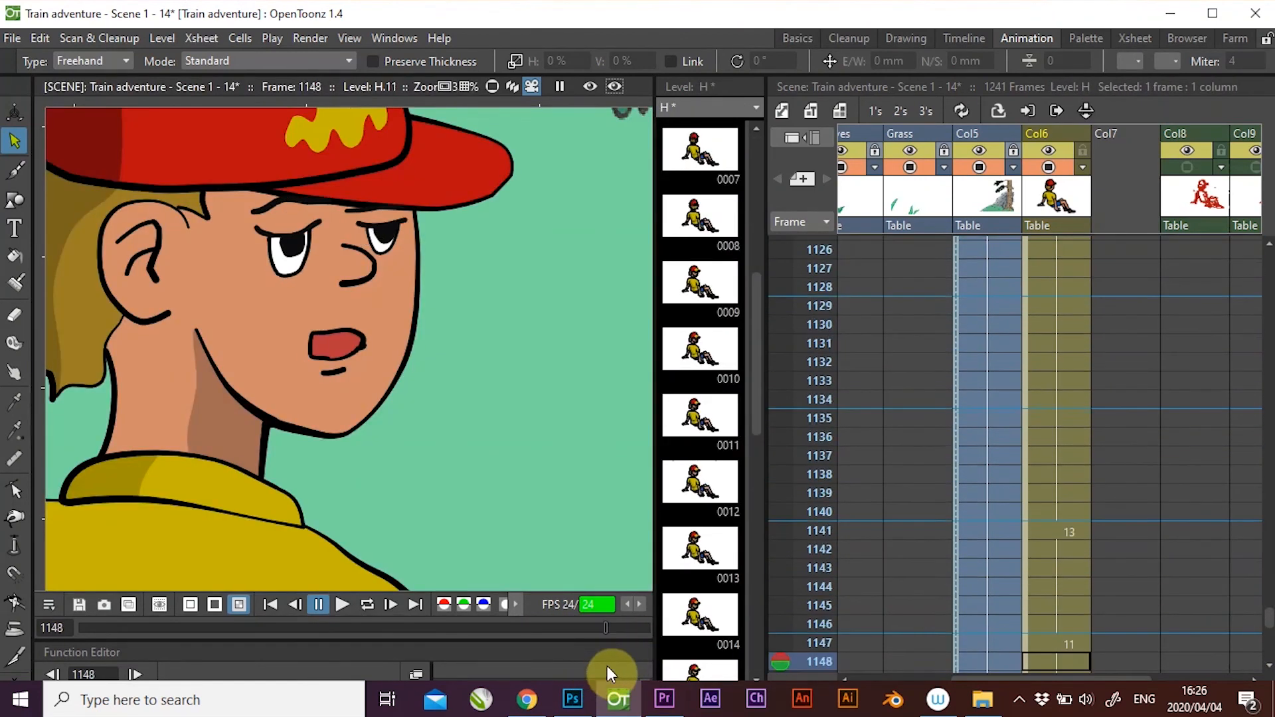
# Shorten the held drawings in Col6 so that drawing 9 starts at frame 1169 and drawing 14 at frame 1174.
pyautogui.click(1069, 321)
pyautogui.click(1026, 372)
pyautogui.moveTo(1026, 380); pyautogui.dragTo(1050, 489)
pyautogui.click(1043, 535)
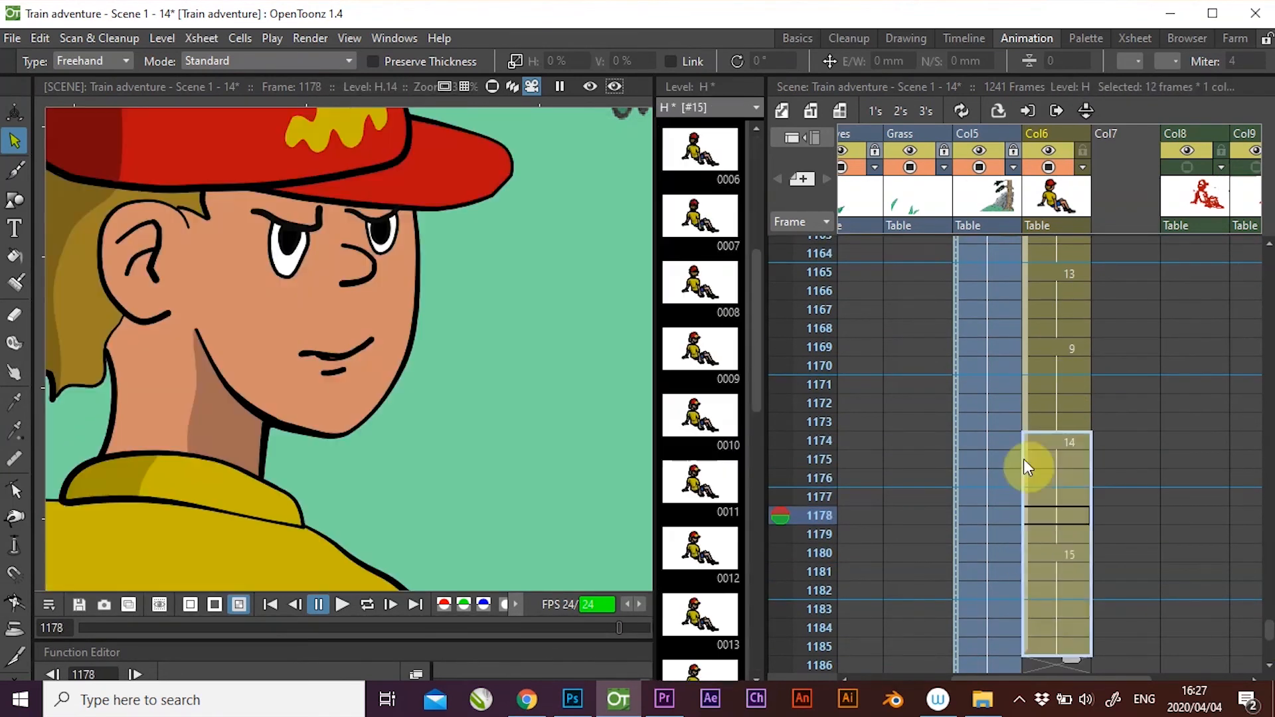
# Continue Col6 with drawing 14 at frame 1184, 15 at 1189, 14 at 1193 and 13 at 1197.
pyautogui.click(1071, 619)
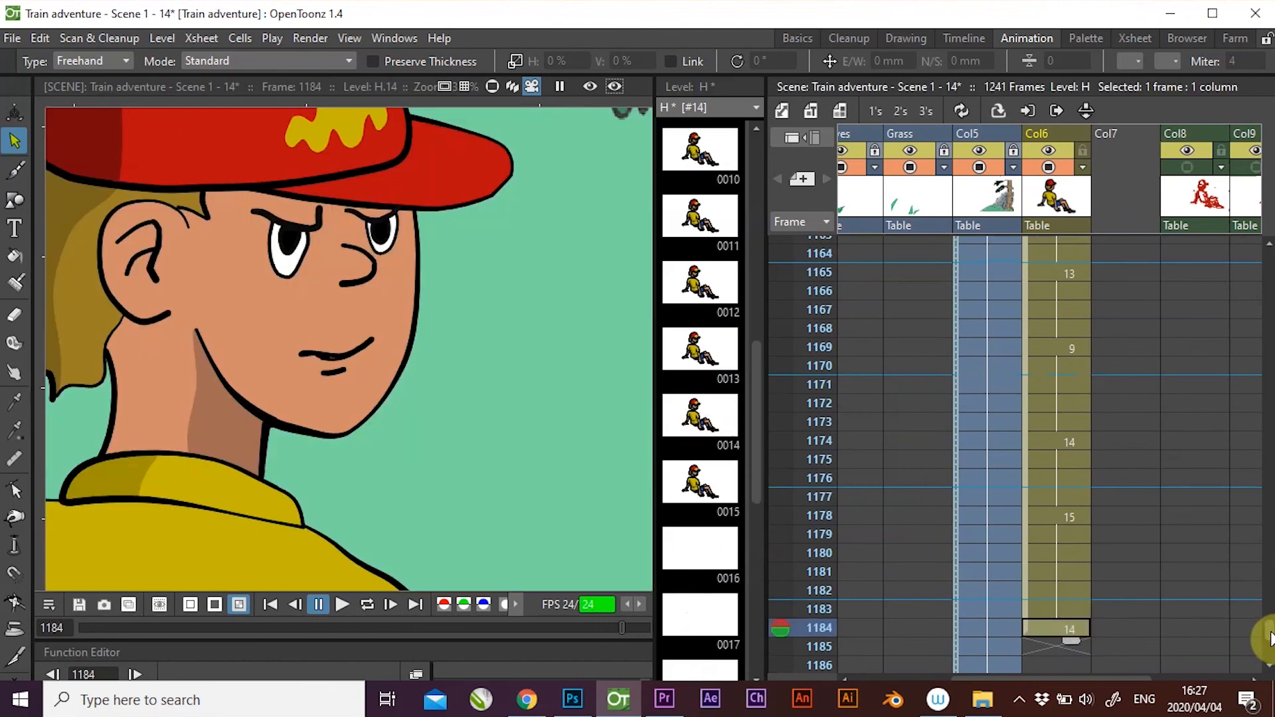
pyautogui.scroll(-6, 1233, 624)
pyautogui.click(1058, 373)
pyautogui.click(1071, 464)
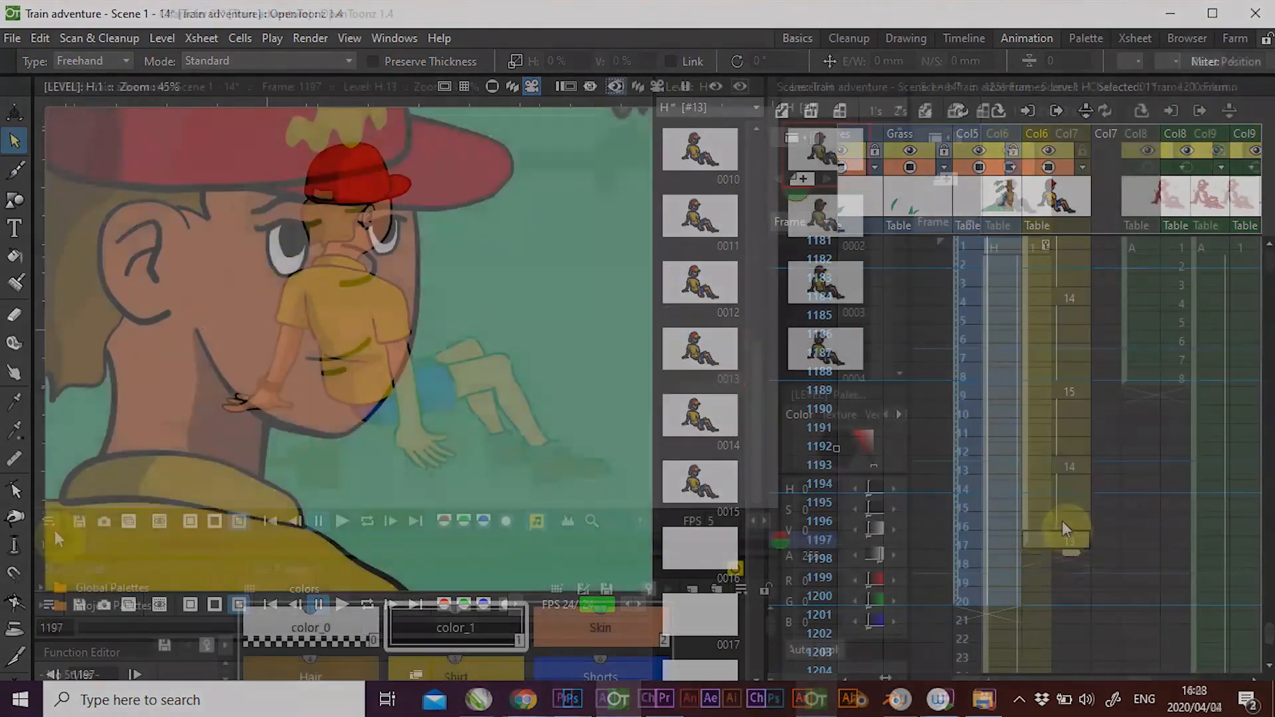